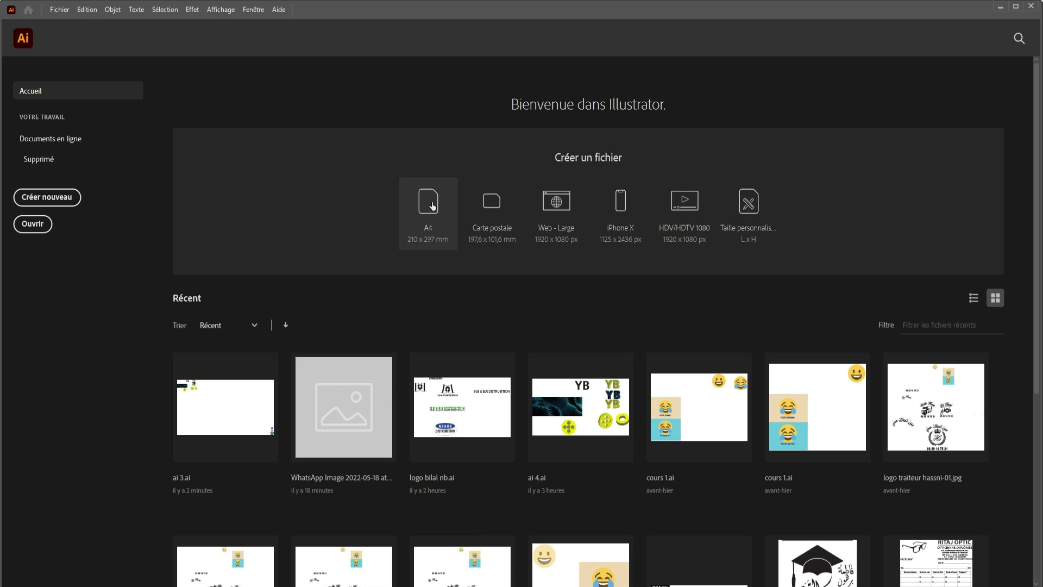
- Start a new blank A4 portrait document from the Home screen's A4 preset
click(432, 202)
click(432, 202)
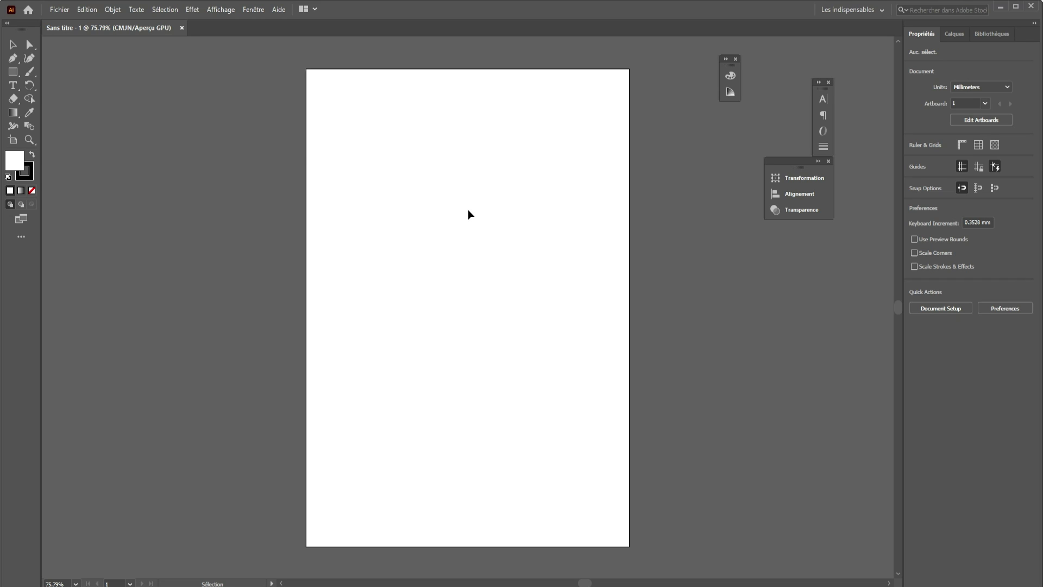
- Open the depositphotos Big Ben image from Téléchargements and select it on the canvas
click(60, 9)
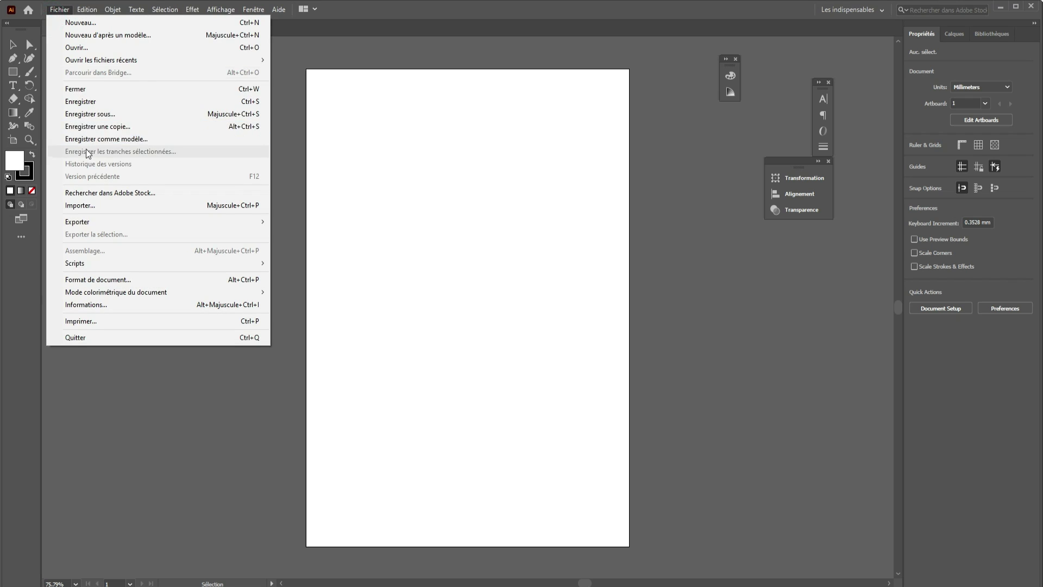
click(107, 47)
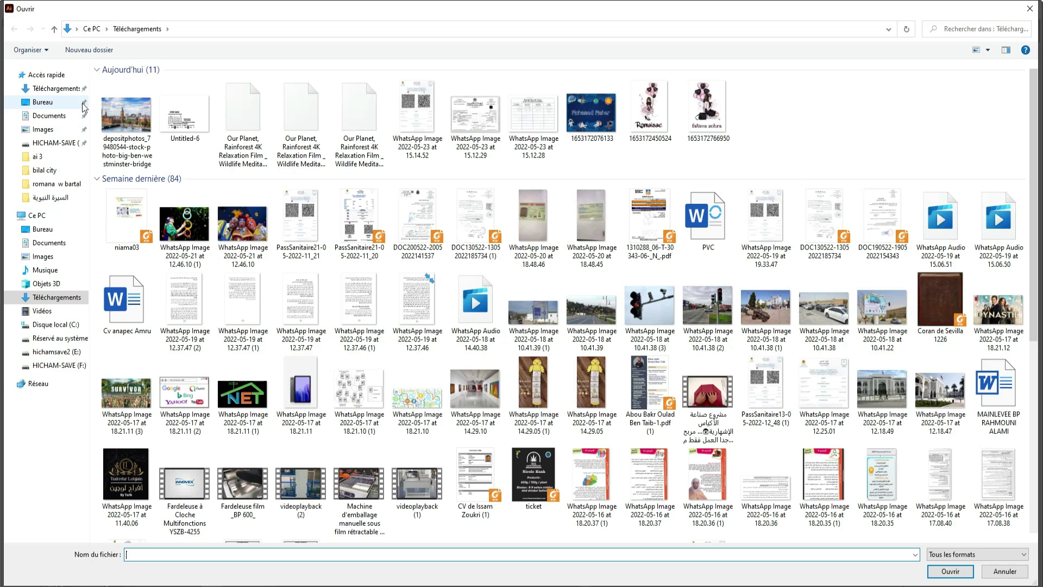
click(127, 119)
click(950, 571)
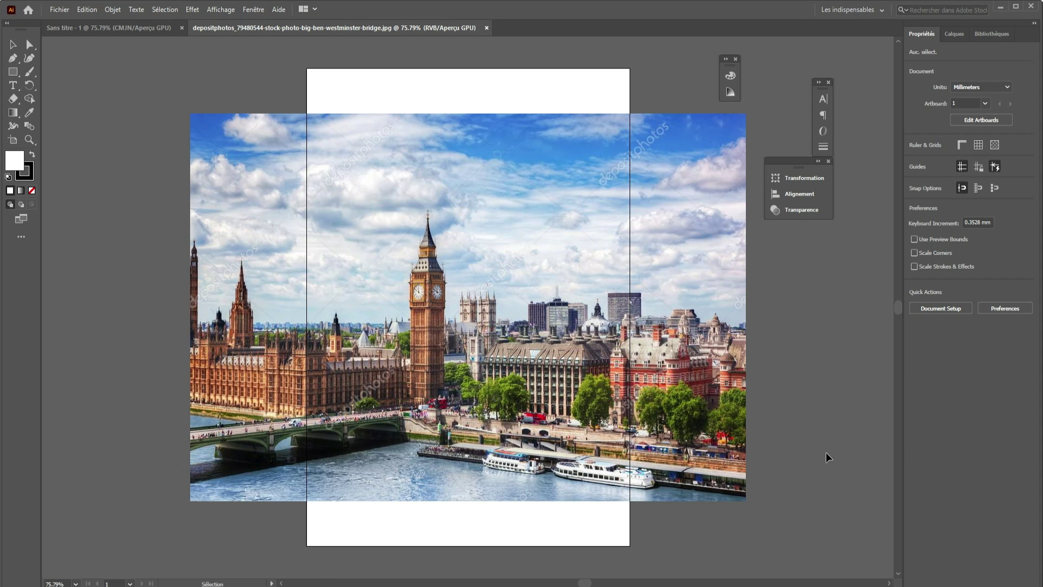
click(604, 373)
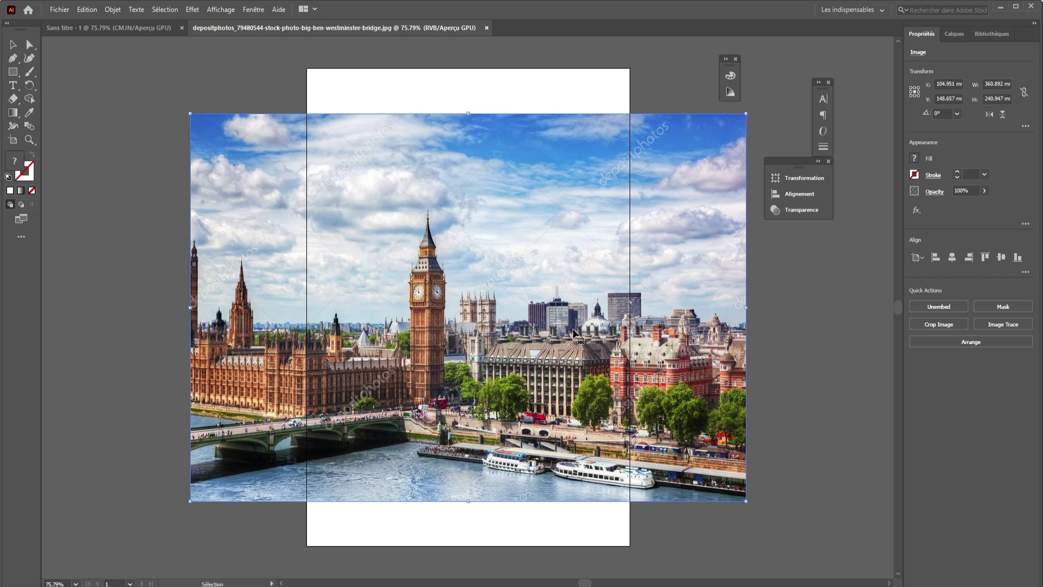
- Place the Big Ben photo again via Fichier > Importer, dropping it below the artboard
scroll(574, 336, down, 2)
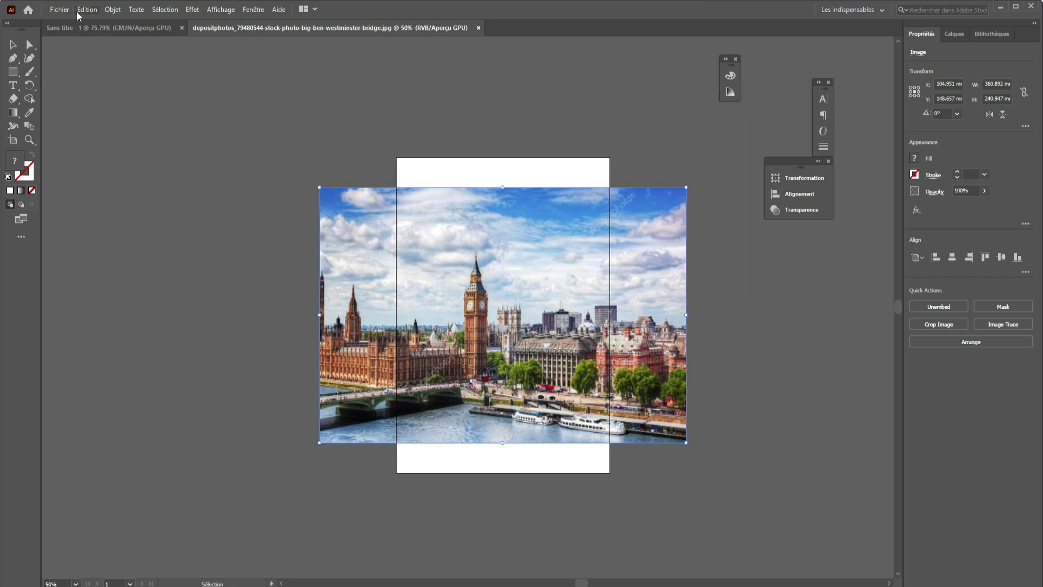
click(60, 9)
click(92, 206)
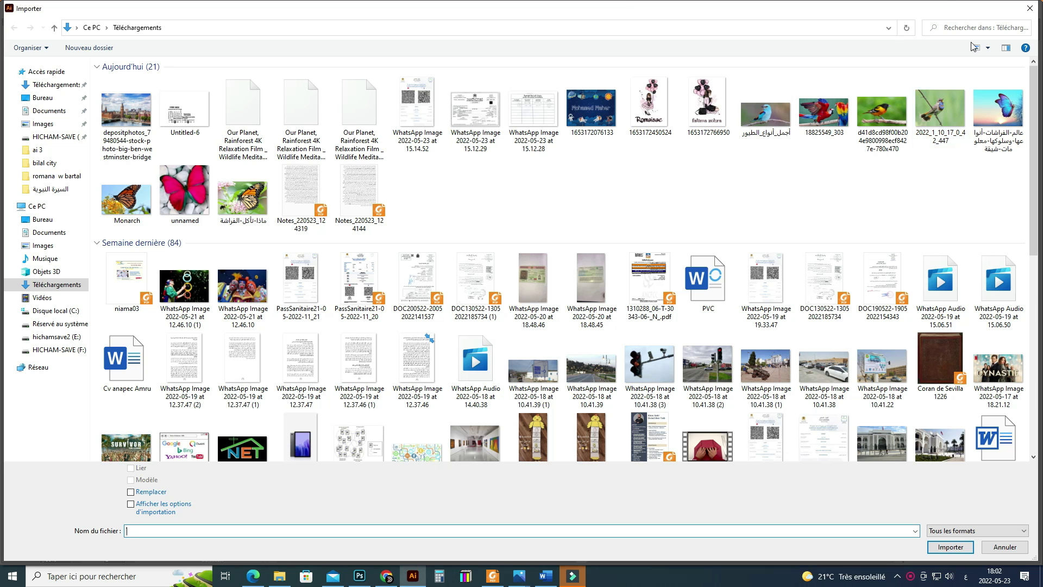
double_click(126, 121)
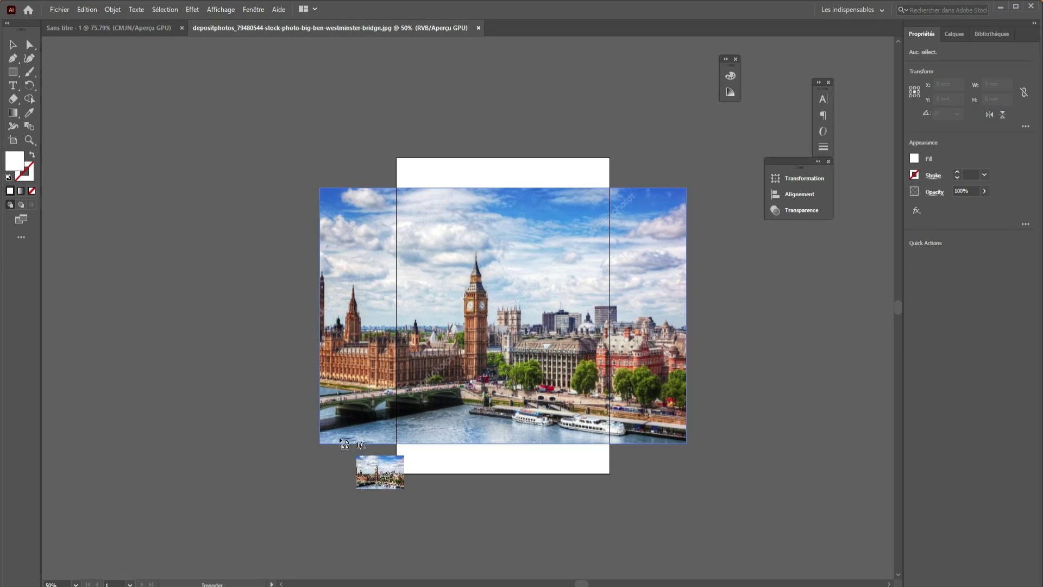
click(342, 458)
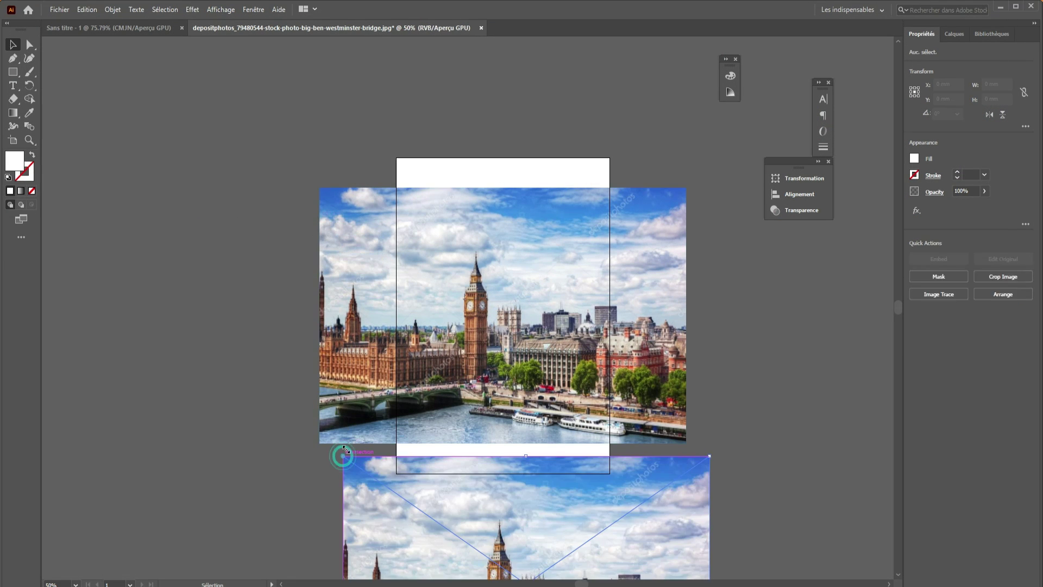
- Stack the two Big Ben photos, with the upper photo raised above the placed copy
scroll(386, 409, down, 3)
scroll(413, 468, up, 3)
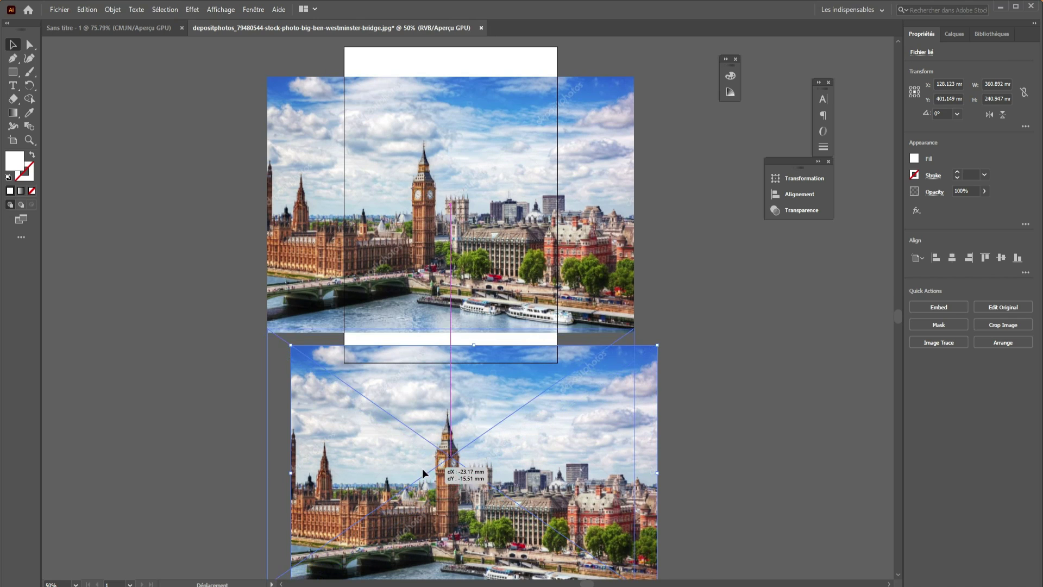
drag(412, 468, 389, 457)
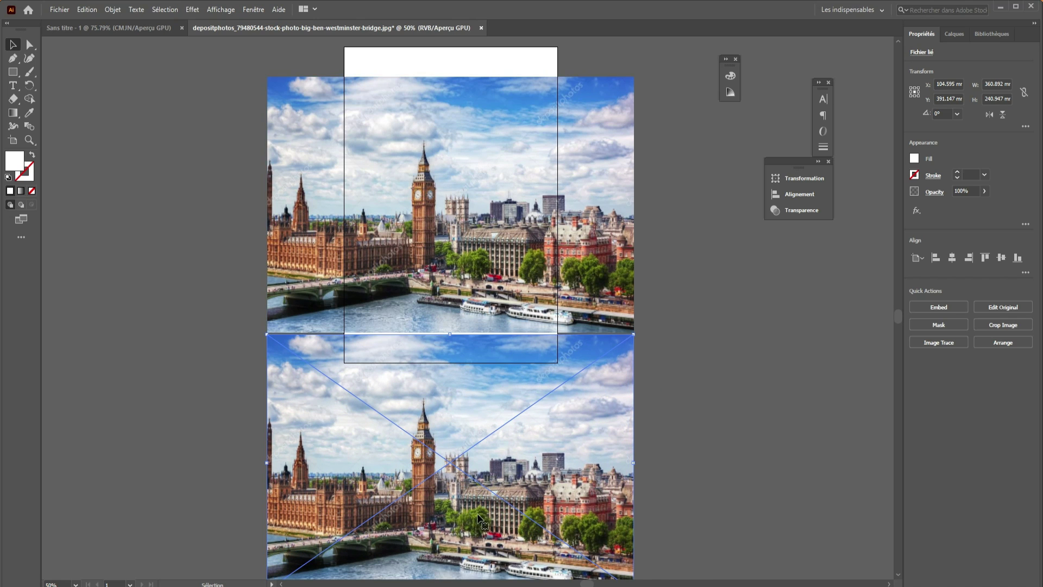
drag(438, 442, 442, 400)
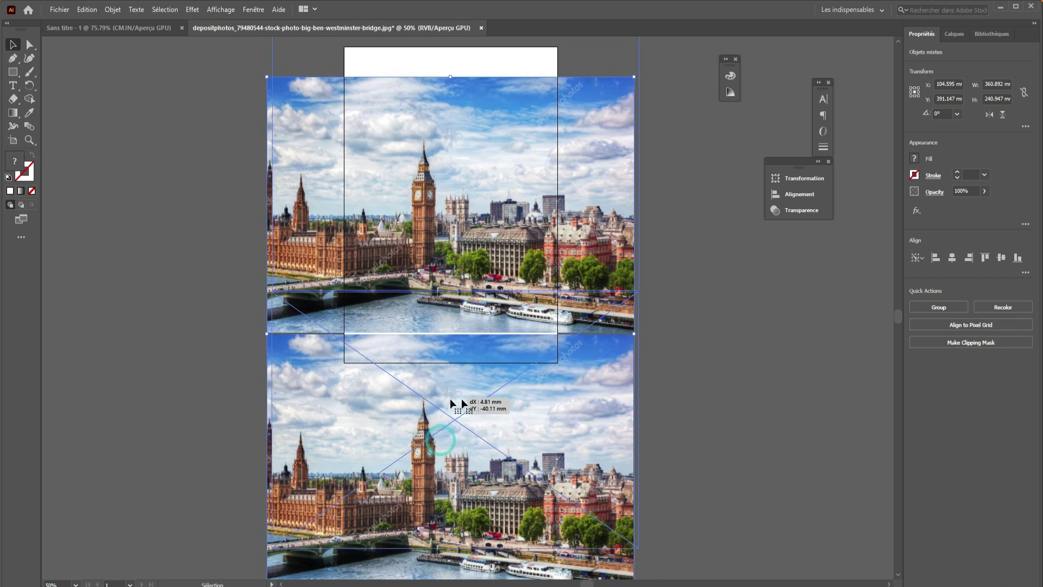
click(724, 399)
drag(472, 218, 472, 200)
click(698, 314)
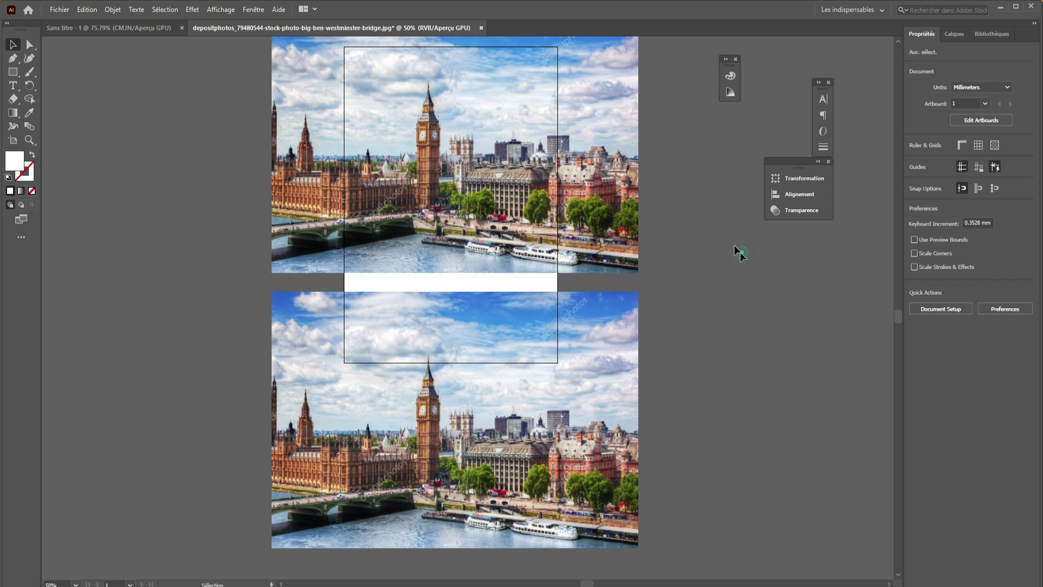
scroll(646, 238, down, 1)
click(505, 193)
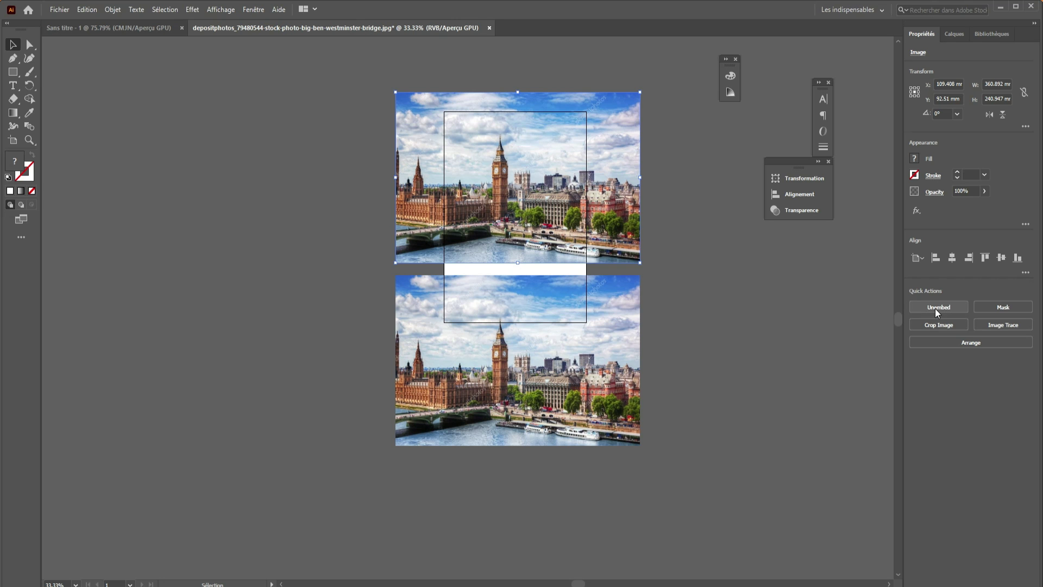
- Cancel unembedding the upper photo and embed the lower placed photo instead
click(942, 306)
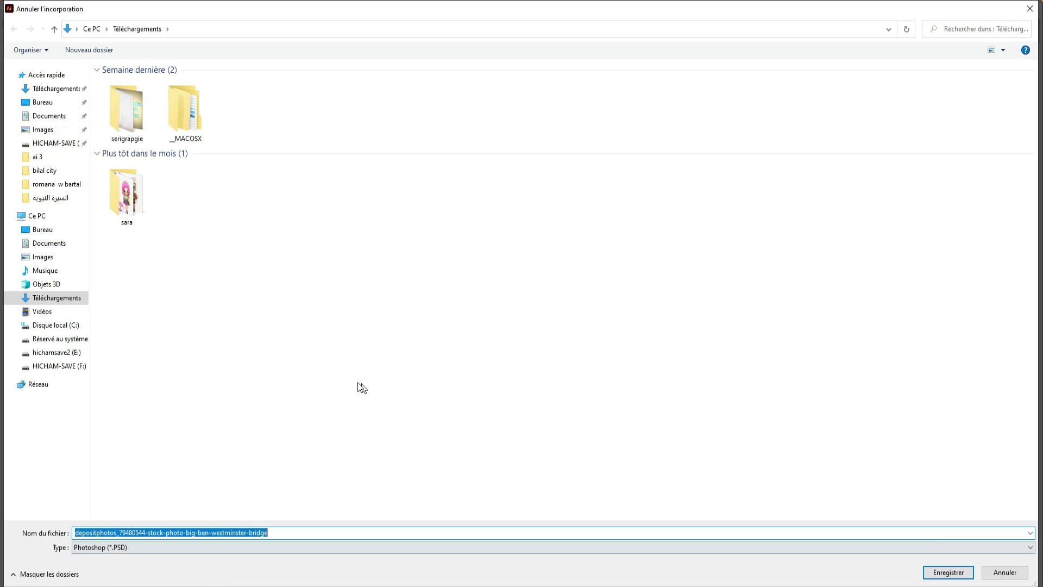
click(1005, 571)
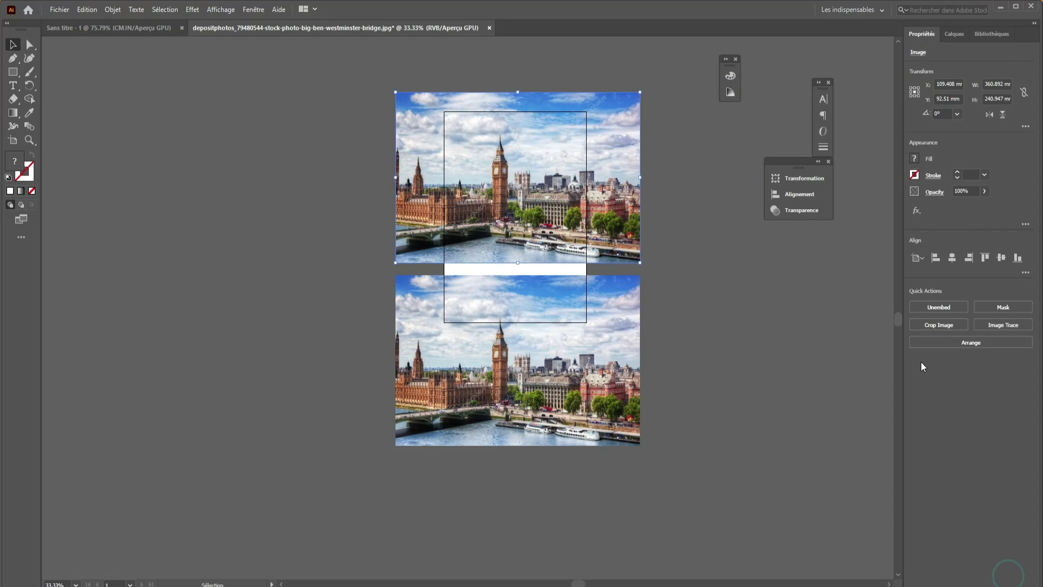
click(517, 325)
click(945, 313)
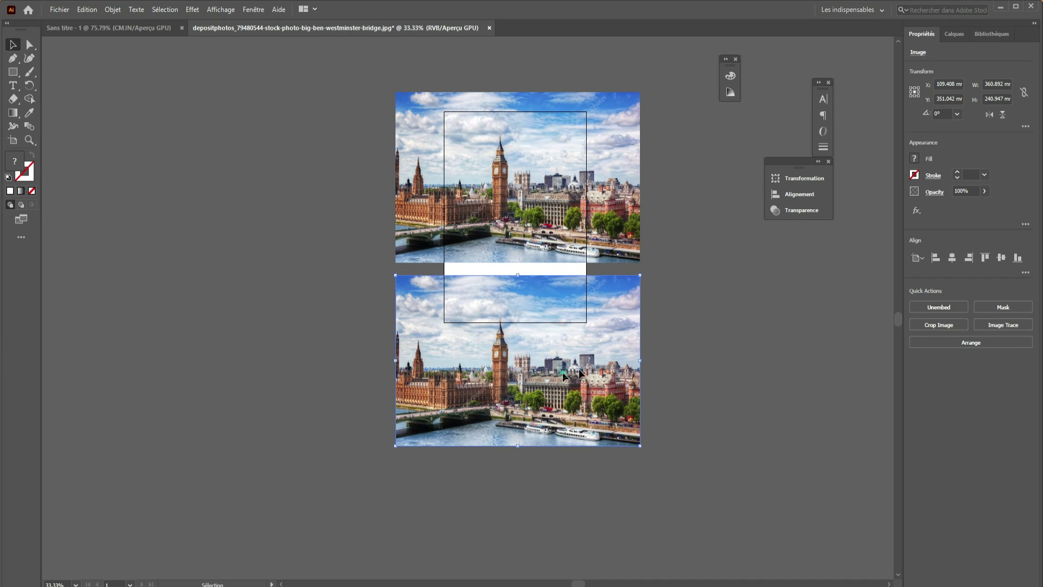
click(818, 365)
- Move the embedded photo copy away to the left of the artboard
drag(571, 364, 593, 368)
mouse_move(507, 362)
mouse_down()
mouse_move(467, 365)
mouse_move(480, 365)
mouse_move(198, 241)
mouse_up()
scroll(557, 264, down, 1)
- Reposition the photo copy so it sits left of the artboard
alt+scroll(556, 266, down, 2)
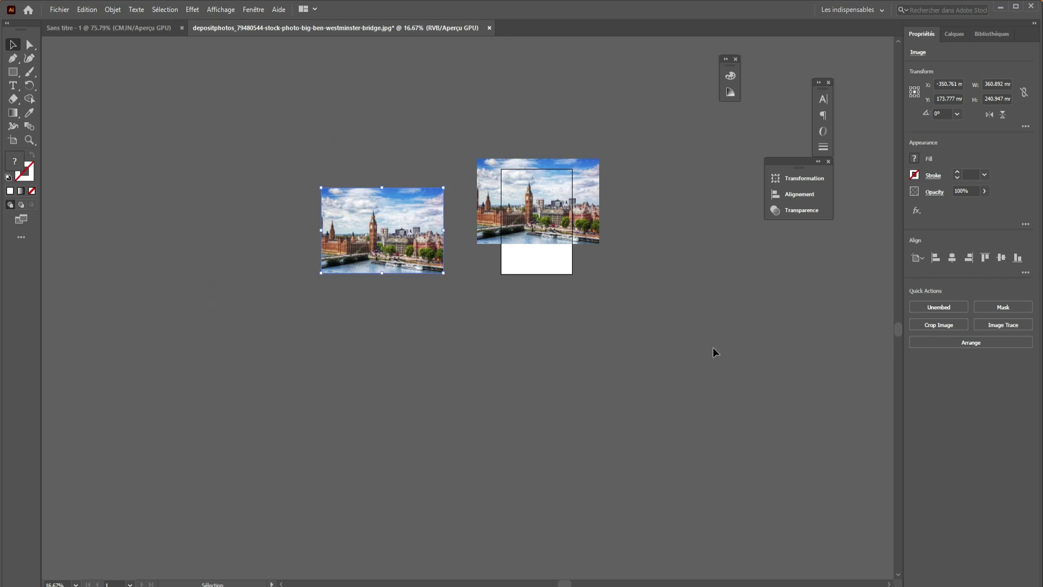
alt+scroll(590, 326, down, 2)
alt+scroll(595, 328, down, 1)
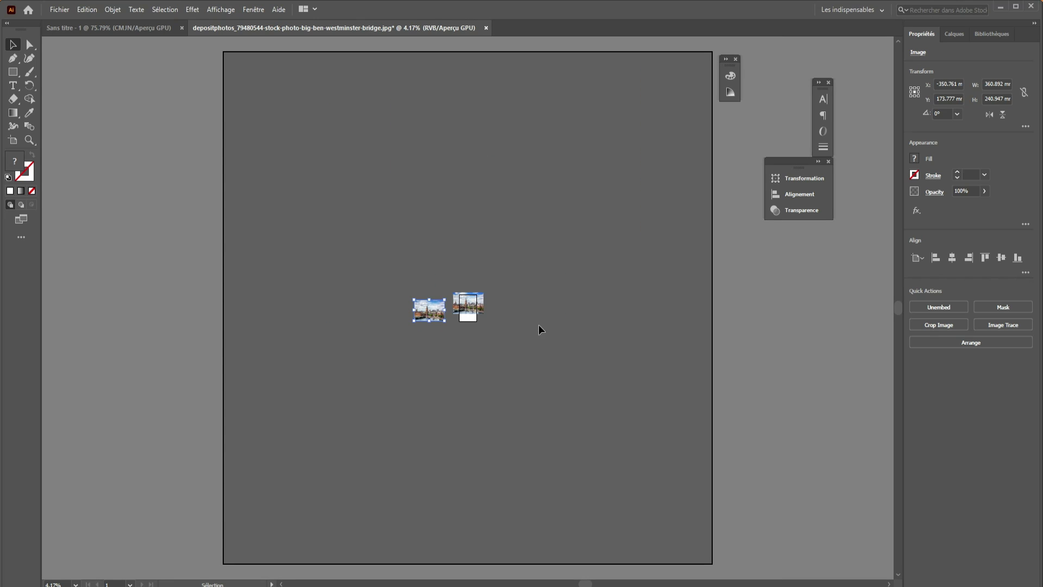
mouse_move(428, 314)
mouse_down()
mouse_move(508, 123)
mouse_move(460, 565)
mouse_move(699, 337)
mouse_up()
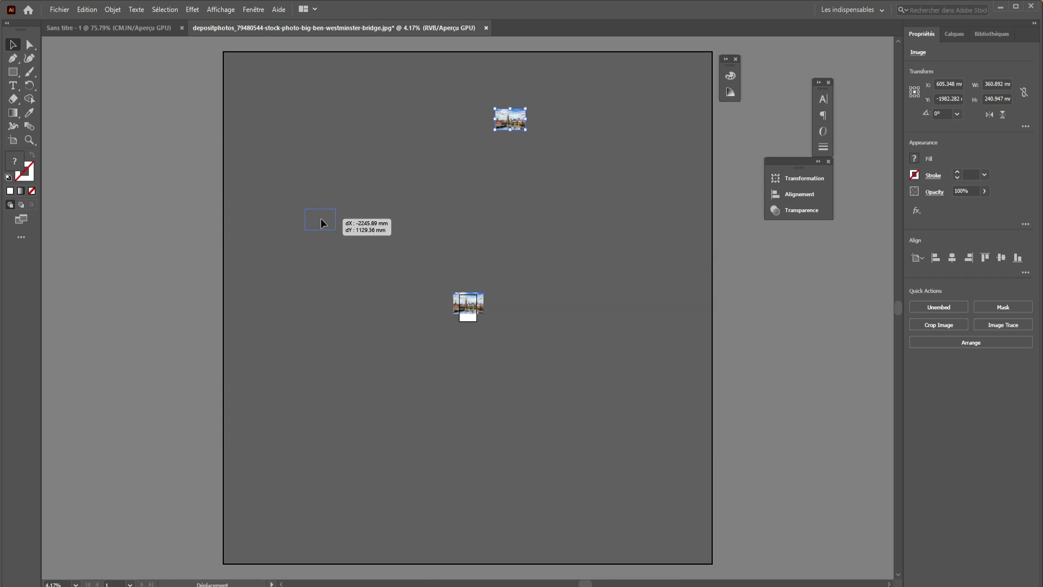
drag(372, 220, 396, 320)
key(ctrl+plus)
key(ctrl+plus)
key(ctrl+plus)
drag(322, 321, 450, 401)
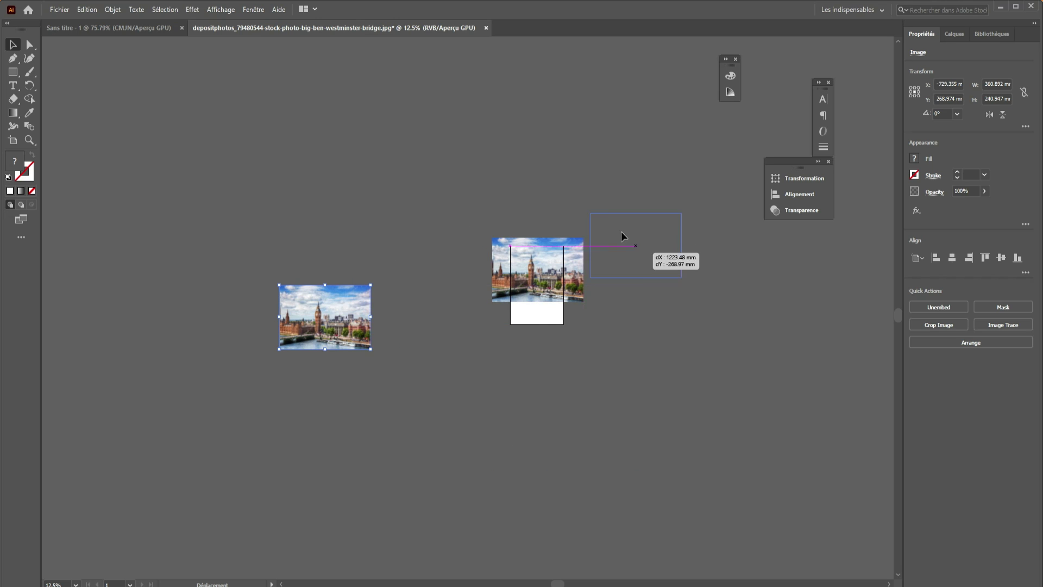
mouse_move(450, 396)
mouse_down()
mouse_move(487, 172)
mouse_move(381, 140)
mouse_move(710, 165)
mouse_move(402, 269)
mouse_up()
- Centre the other Big Ben photo over the artboard
key(ctrl+plus)
key(ctrl+plus)
key(ctrl+plus)
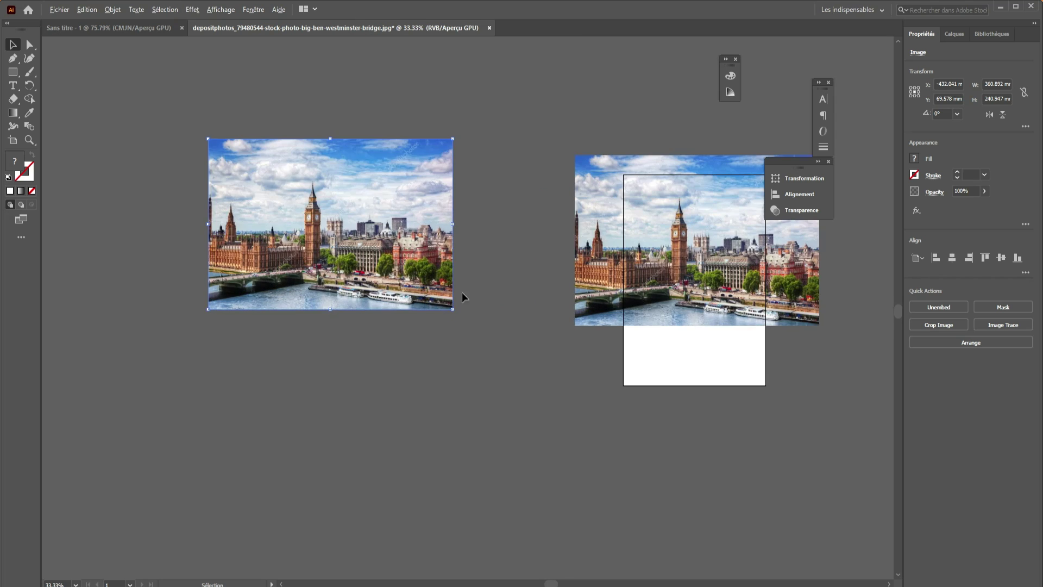
key(ctrl+plus)
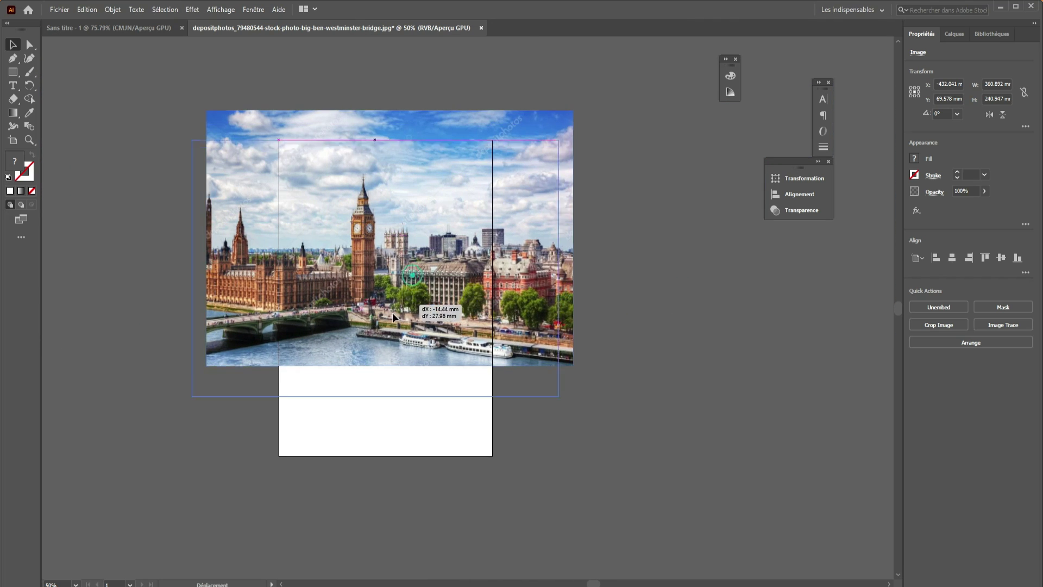
drag(392, 312, 411, 277)
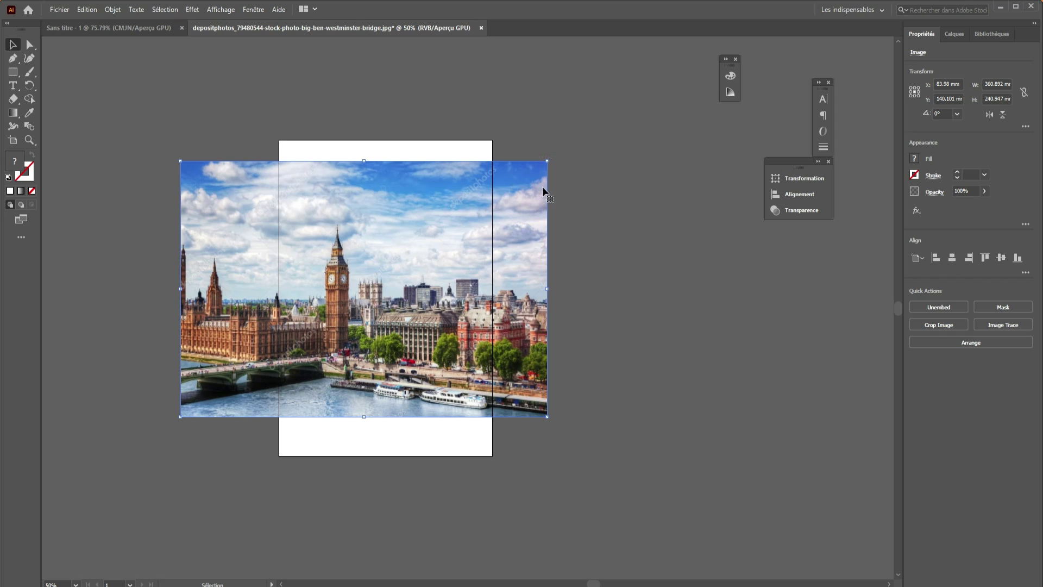
- Fit all four artboard edges to the Big Ben photo, about 361 × 241 mm
click(12, 139)
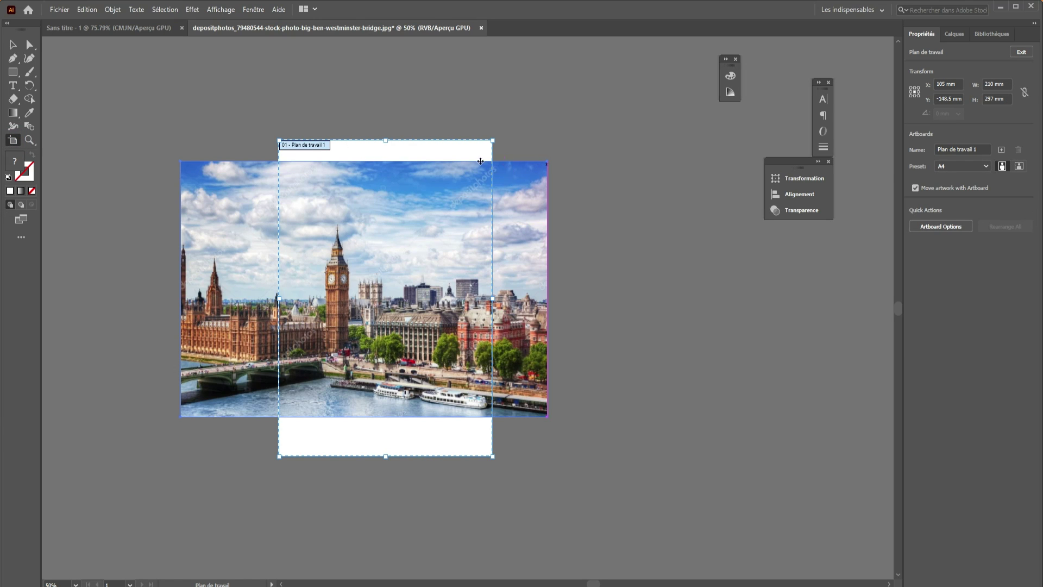
drag(278, 298, 181, 299)
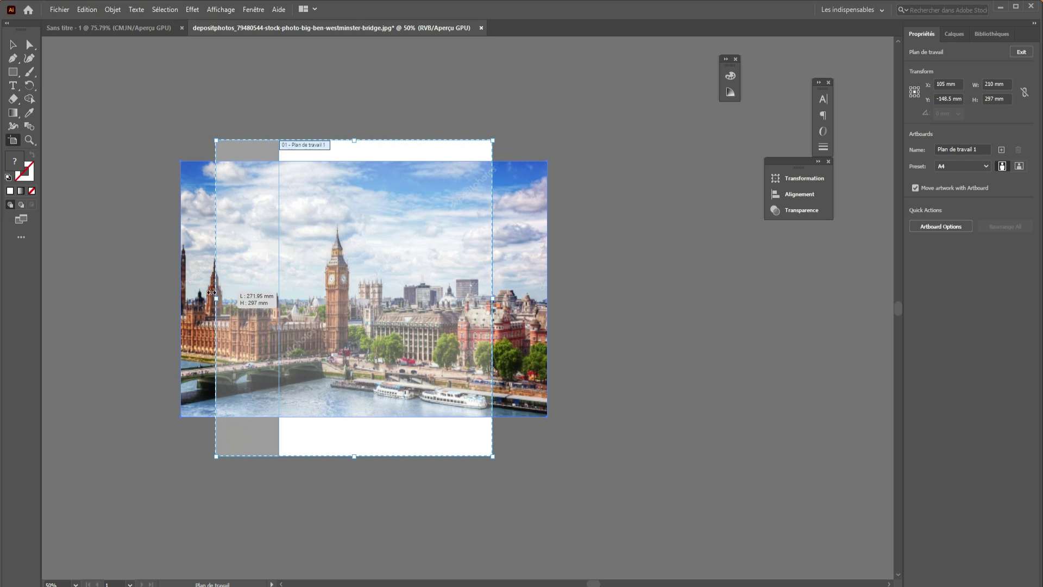
drag(337, 141, 337, 161)
drag(493, 307, 548, 308)
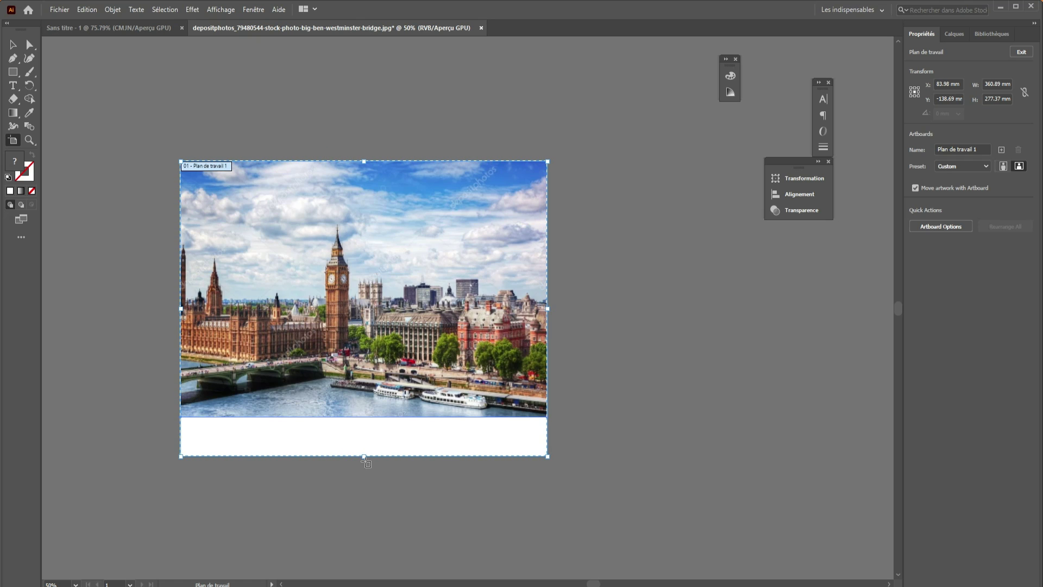
drag(364, 457, 368, 419)
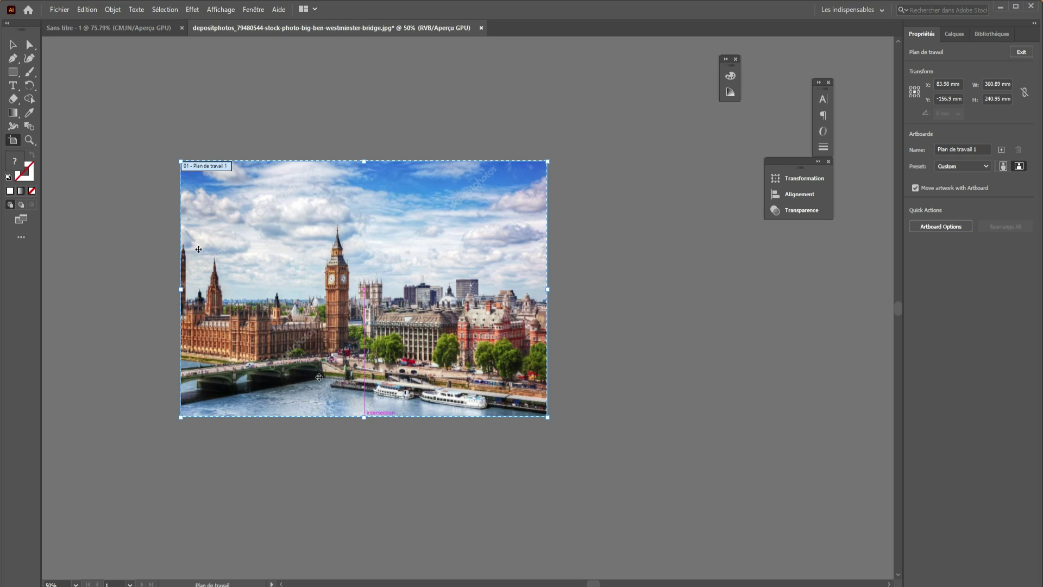
key(v)
scroll(480, 289, up, 1)
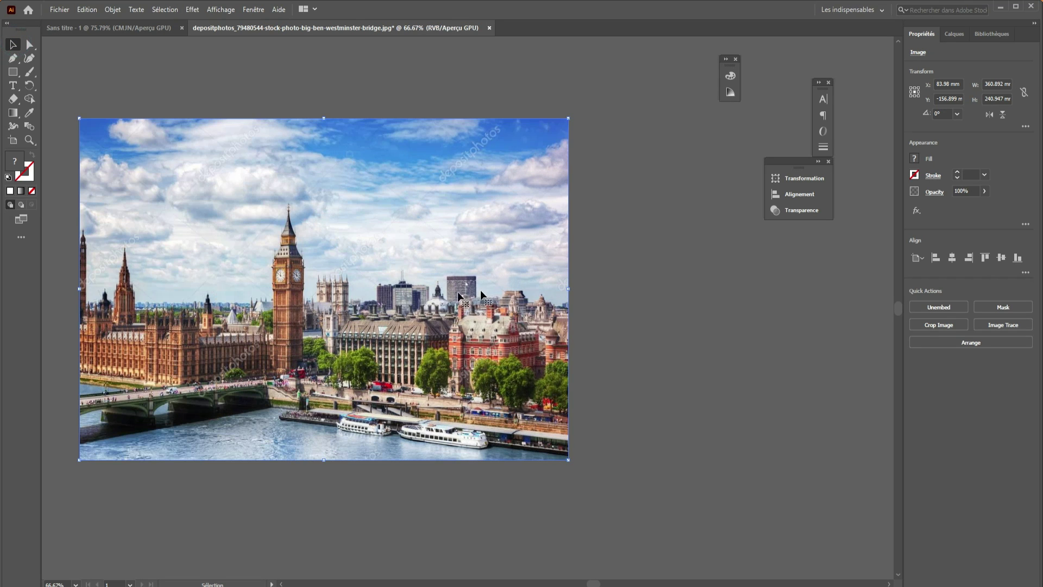
scroll(457, 356, up, 2)
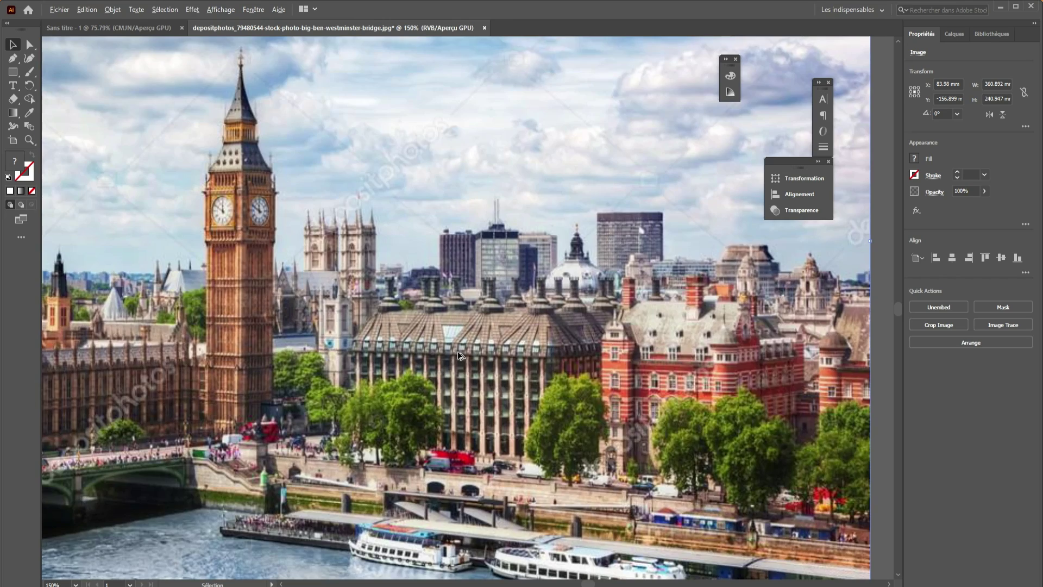
scroll(458, 356, down, 2)
scroll(439, 351, up, 1)
scroll(438, 351, down, 1)
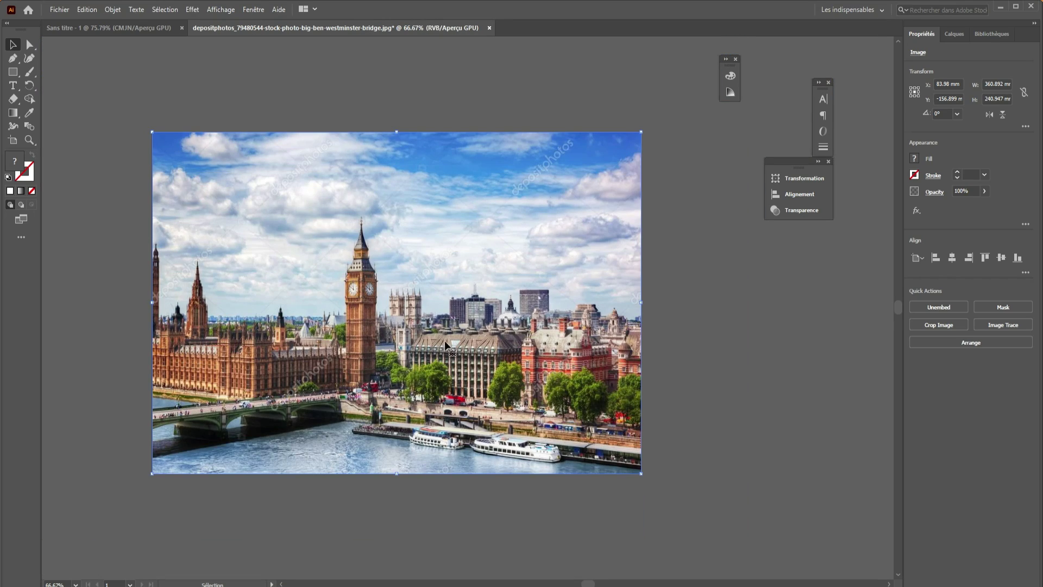
scroll(493, 294, up, 1)
scroll(492, 295, down, 1)
scroll(481, 304, up, 1)
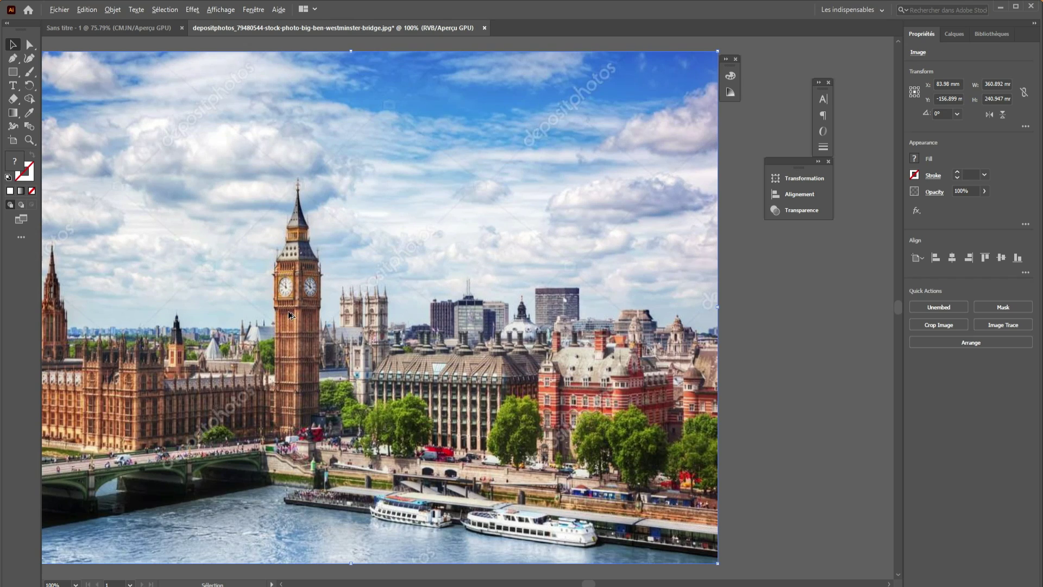
scroll(361, 308, up, 5)
scroll(363, 299, up, 2)
drag(363, 298, 141, 214)
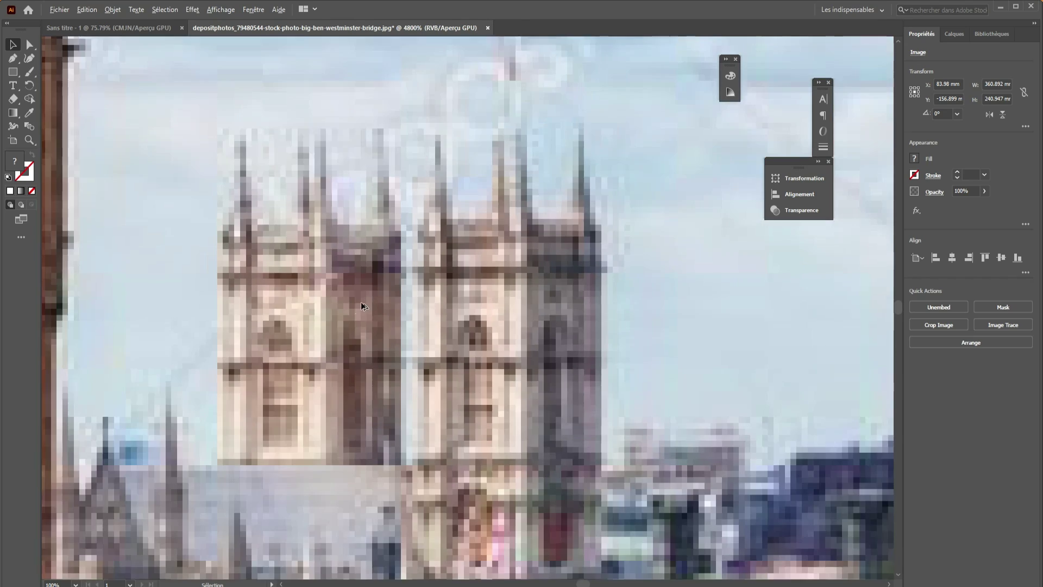
scroll(141, 213, down, 1)
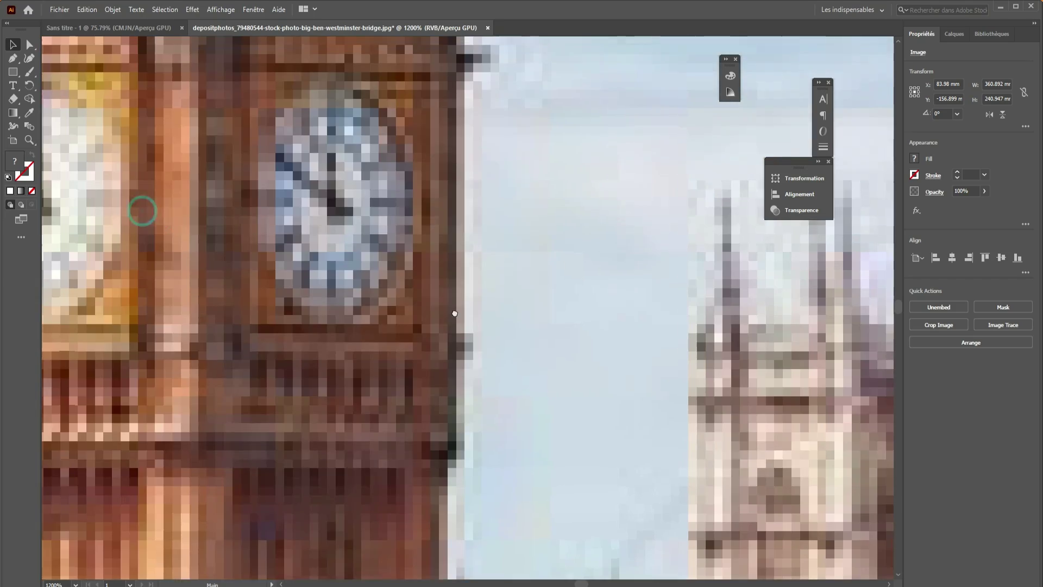
drag(400, 294, 312, 216)
scroll(314, 216, down, 5)
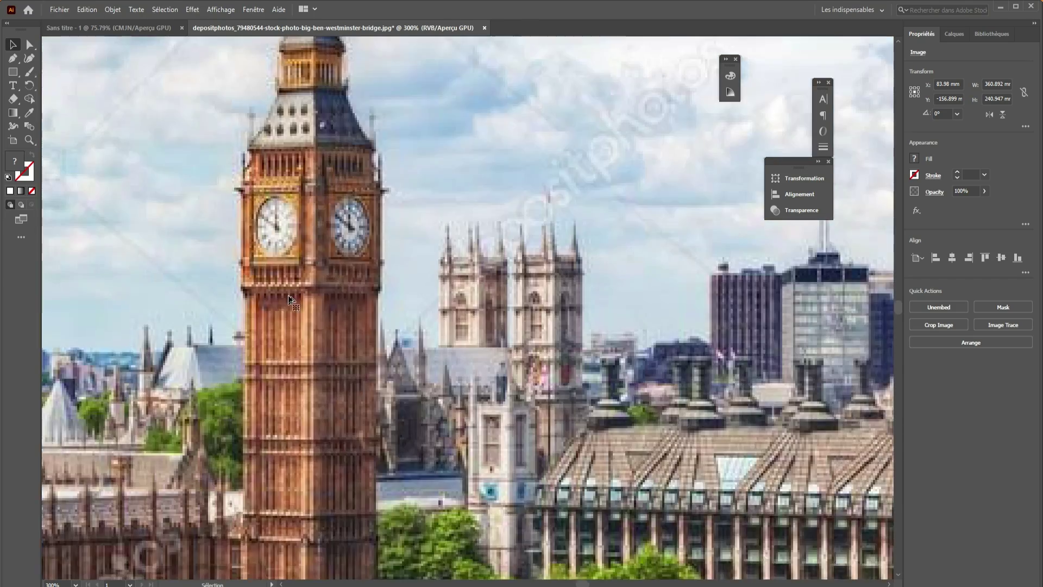
scroll(421, 399, up, 3)
scroll(350, 399, up, 5)
scroll(326, 389, down, 6)
scroll(327, 392, down, 2)
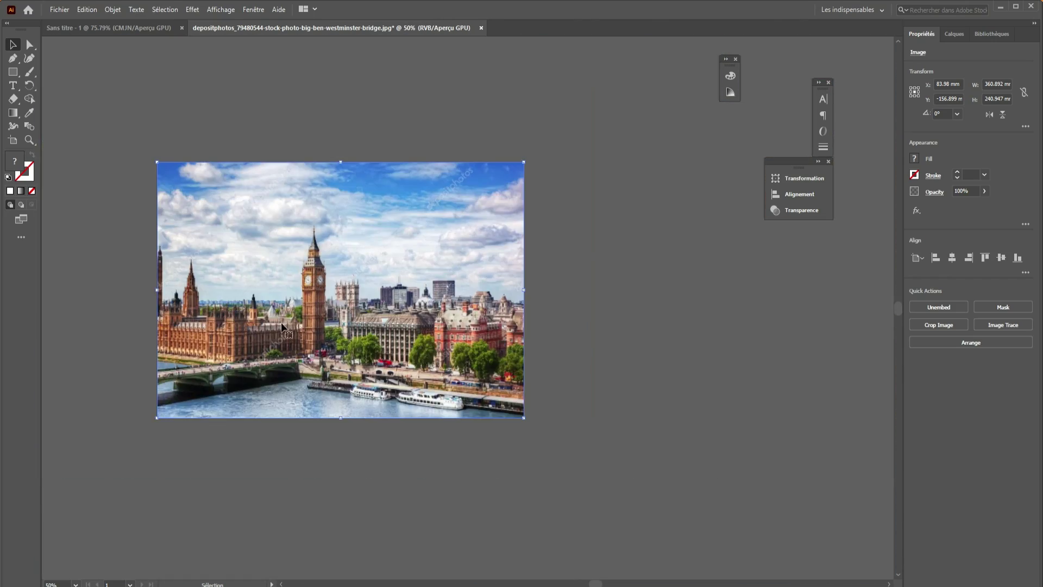
scroll(282, 375, up, 3)
scroll(242, 360, up, 1)
scroll(237, 342, up, 2)
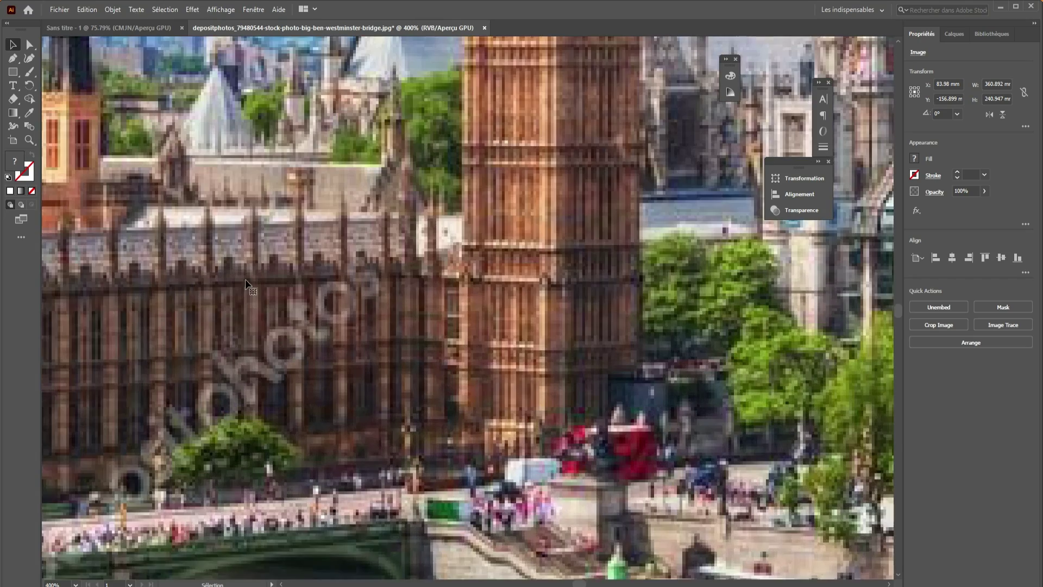
scroll(246, 280, up, 2)
scroll(245, 279, up, 3)
scroll(338, 293, down, 3)
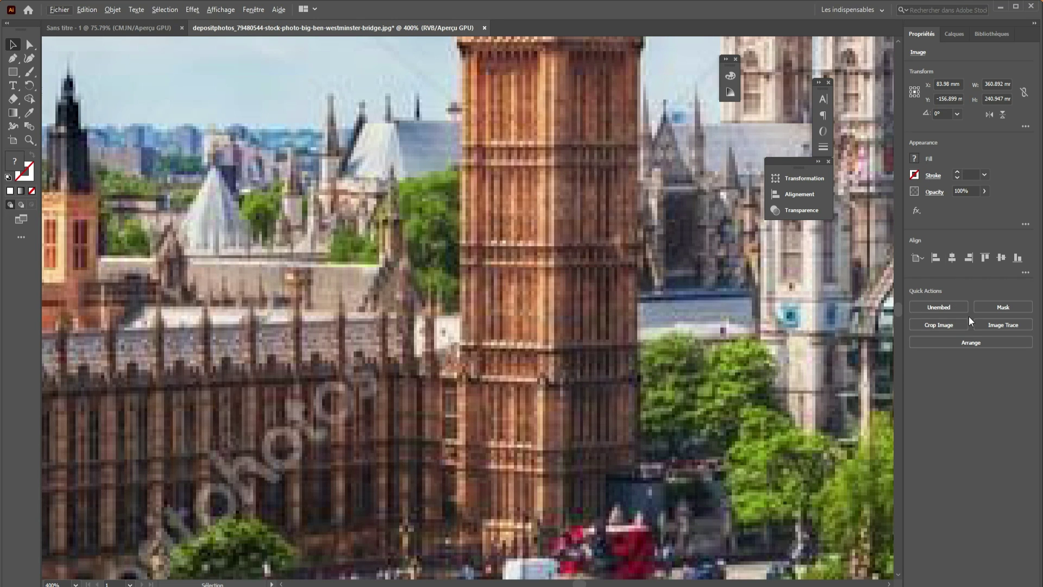
- Trace the Big Ben photo with the [Par défaut] Image Trace preset, giving a black-and-white result
click(1011, 328)
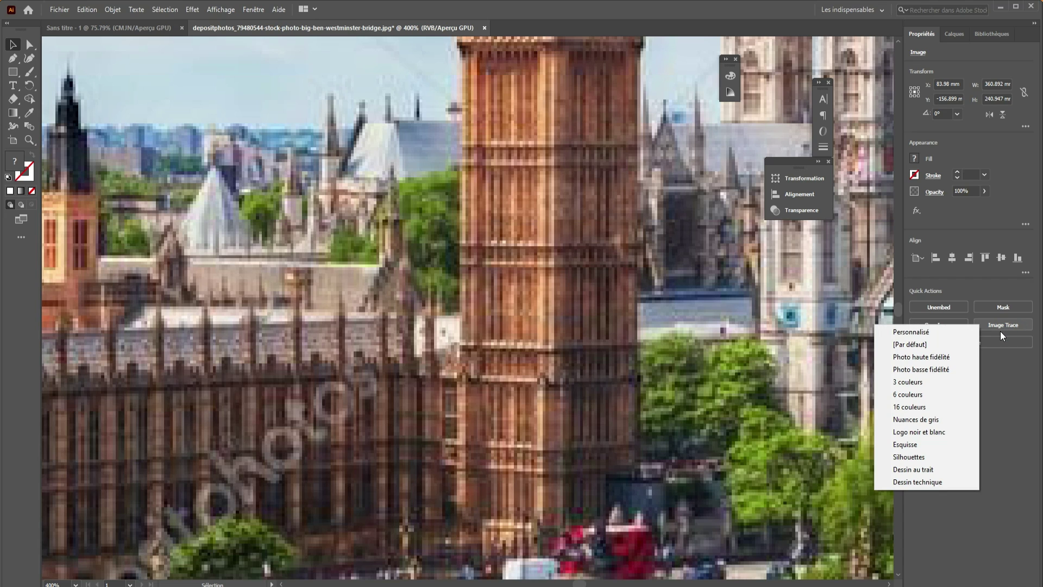
click(1003, 329)
click(1019, 326)
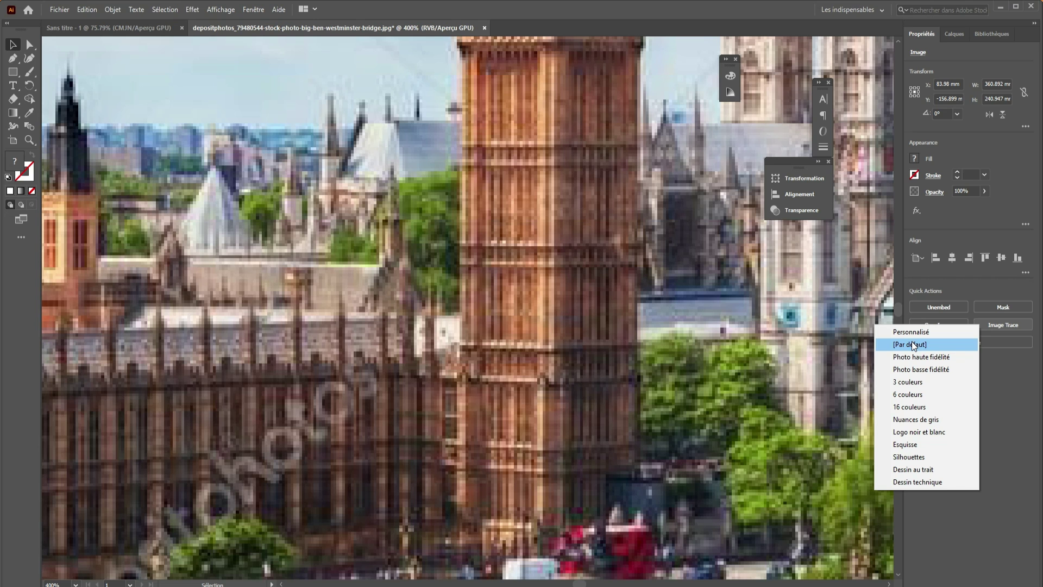
click(899, 346)
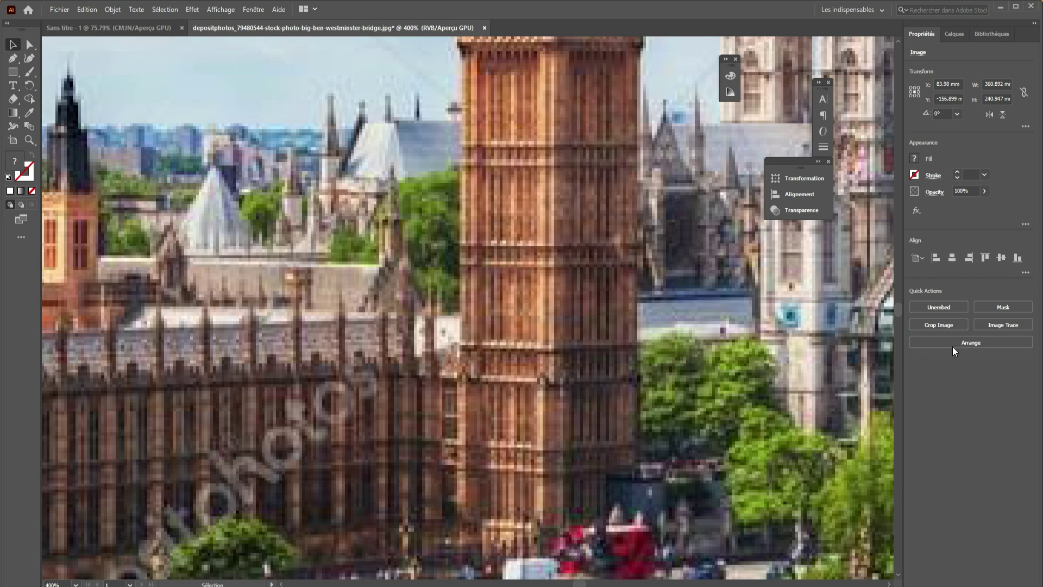
scroll(541, 256, down, 2)
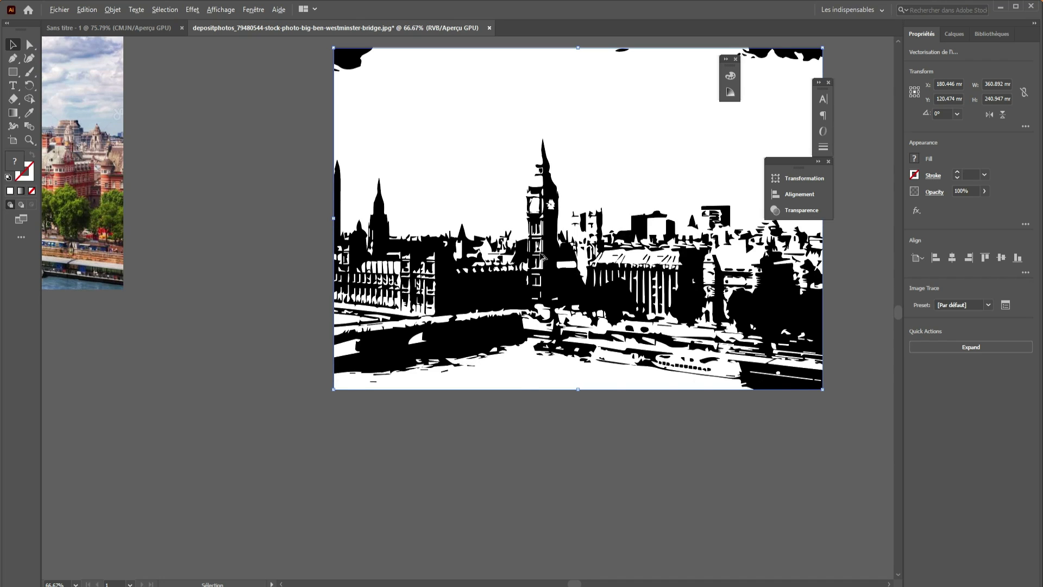
scroll(559, 198, up, 1)
scroll(592, 268, down, 1)
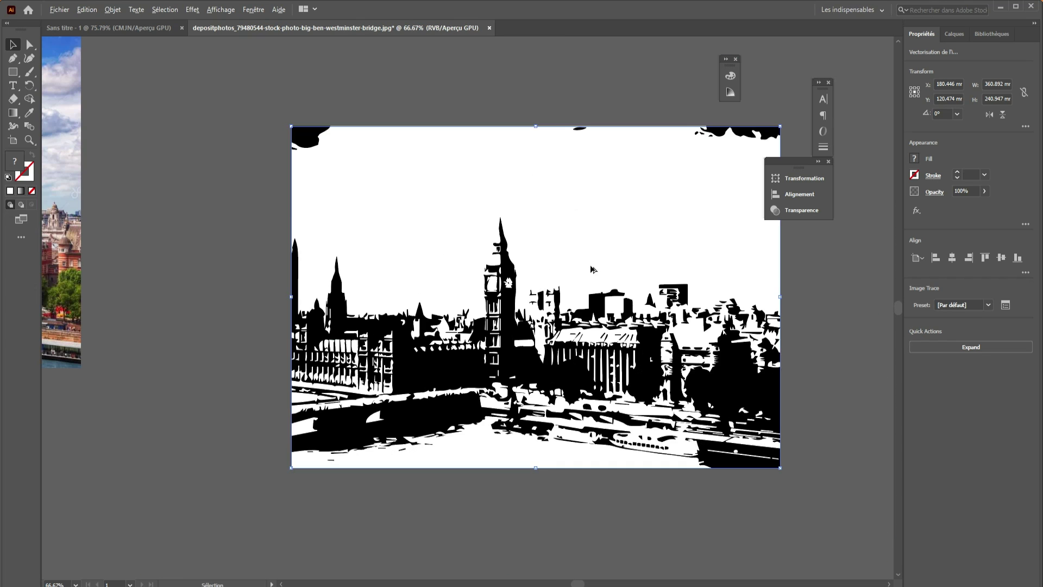
scroll(593, 286, up, 2)
scroll(592, 282, down, 2)
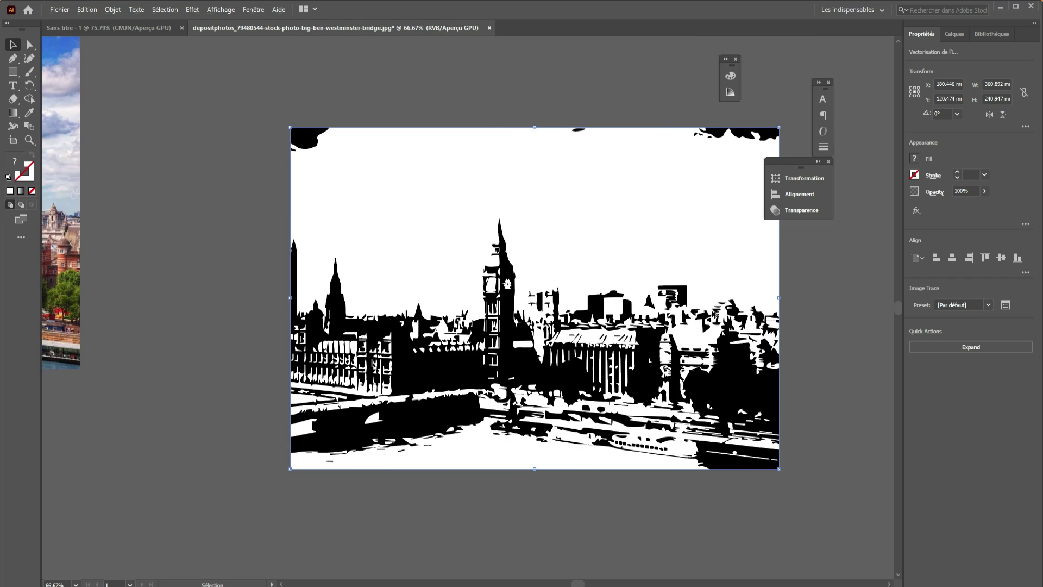
scroll(715, 306, up, 1)
- Move the black-and-white trace and expand it into editable vector paths
drag(487, 398, 507, 348)
key(ctrl+w)
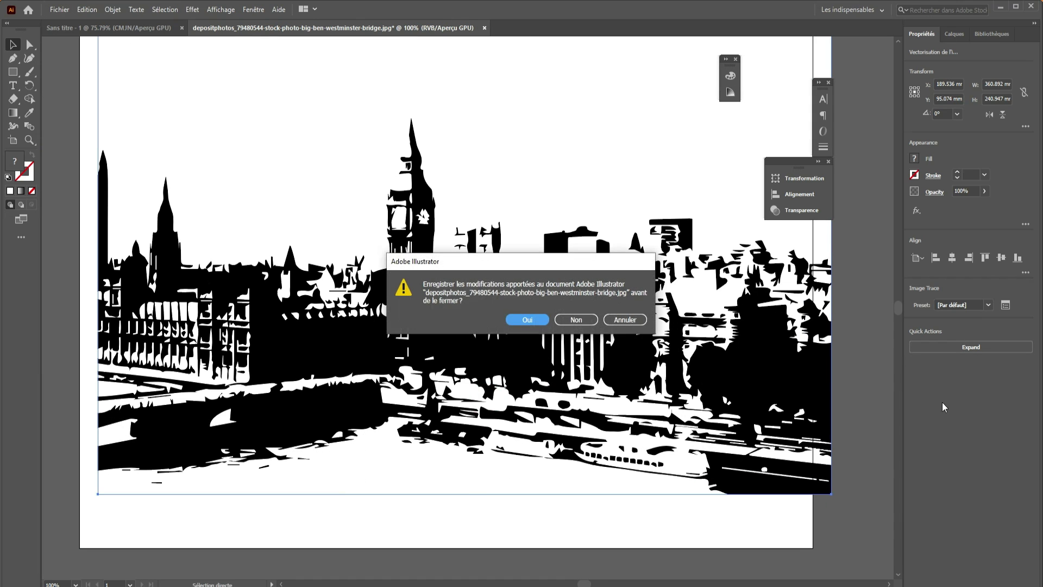
click(634, 320)
click(956, 343)
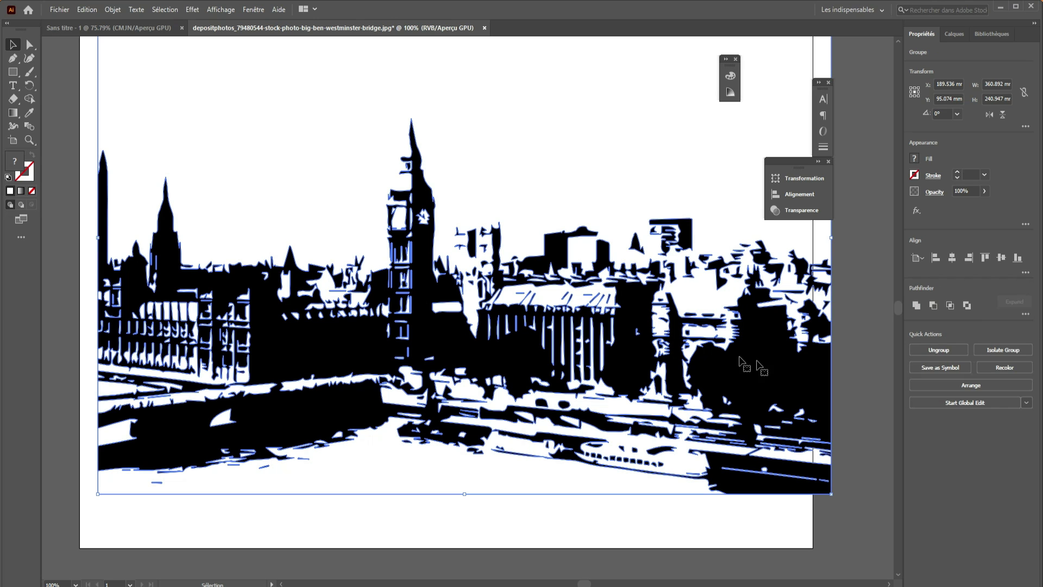
- Inspect the expanded paths in Outline view, then undo back to the colour photo
key(a)
key(ctrl+y)
key(v)
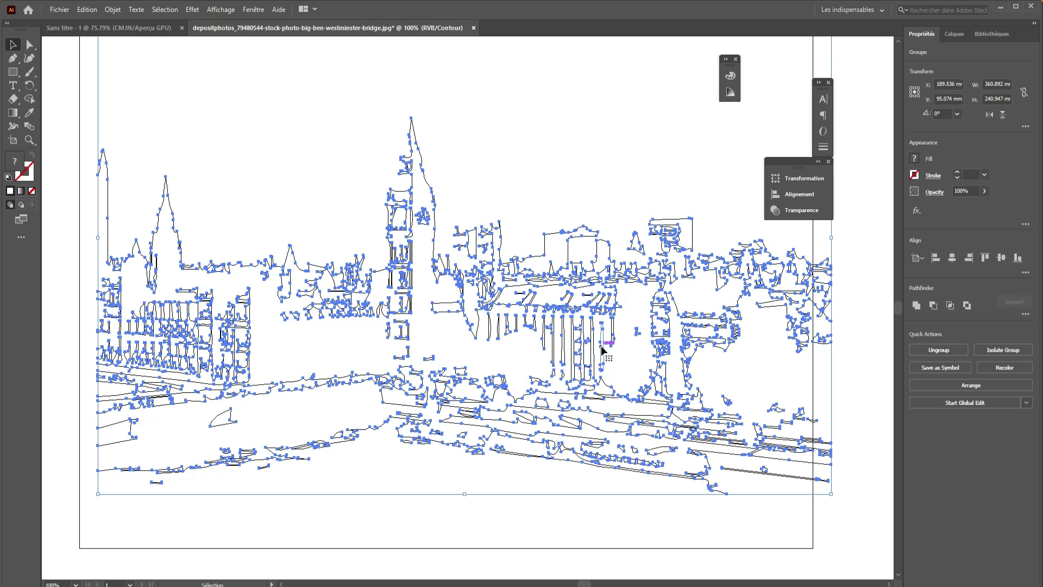
key(ctrl+y)
key(a)
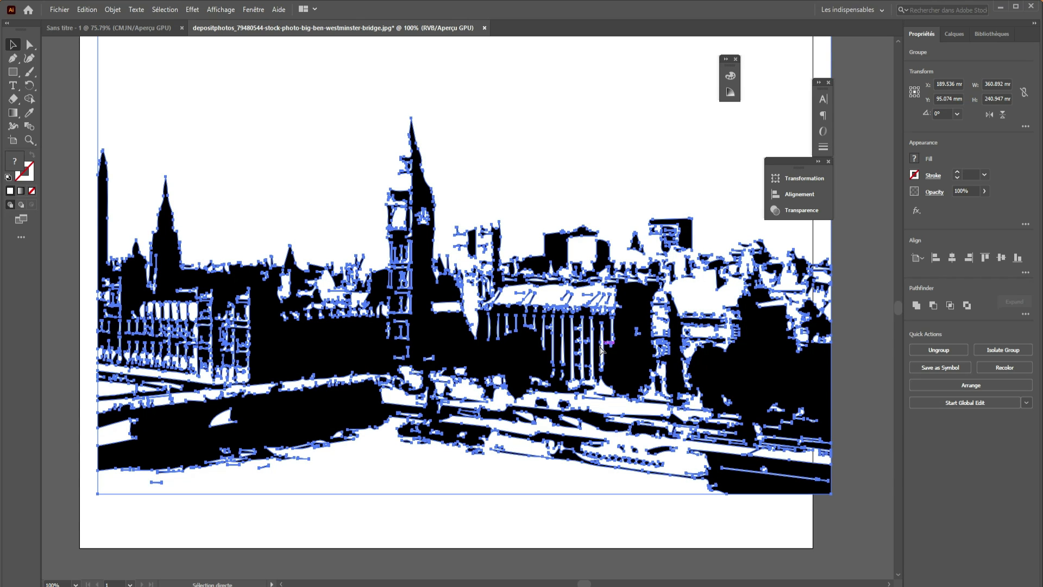
key(ctrl+z)
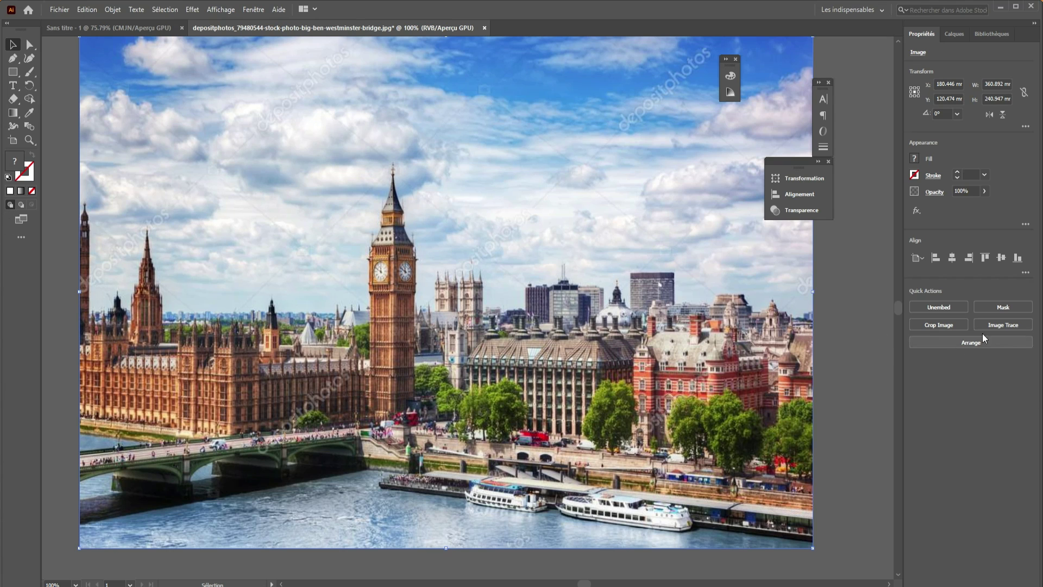
- Apply the Photo haute fidélité Image Trace preset to the Big Ben photo
click(1020, 328)
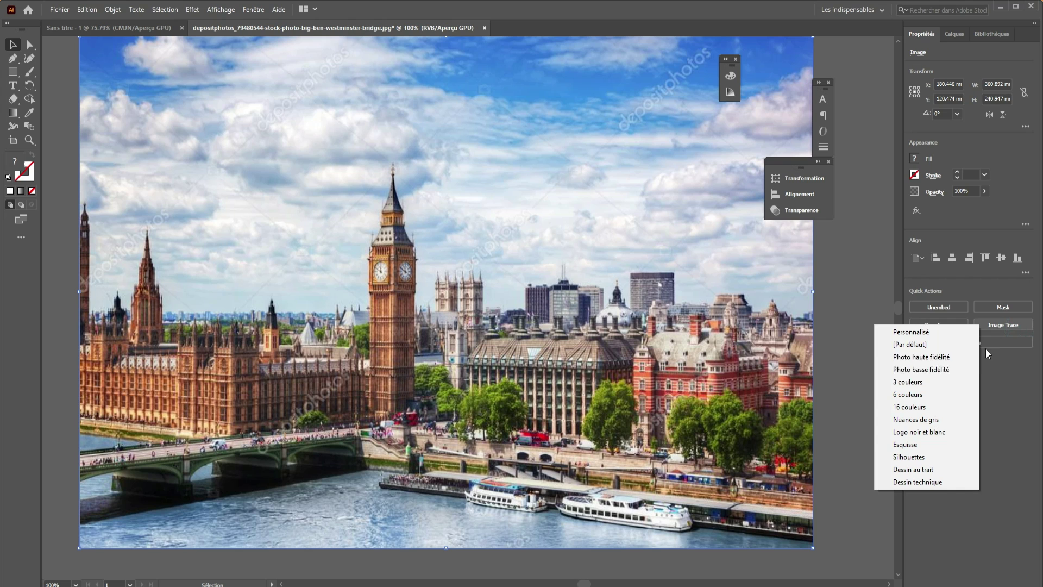
click(944, 358)
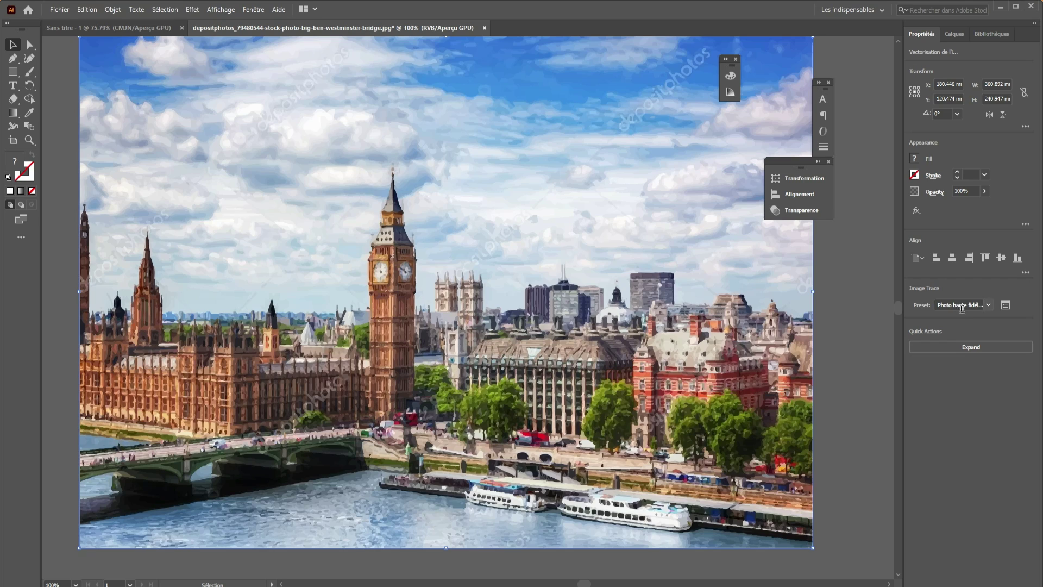
scroll(427, 340, up, 3)
scroll(426, 340, up, 3)
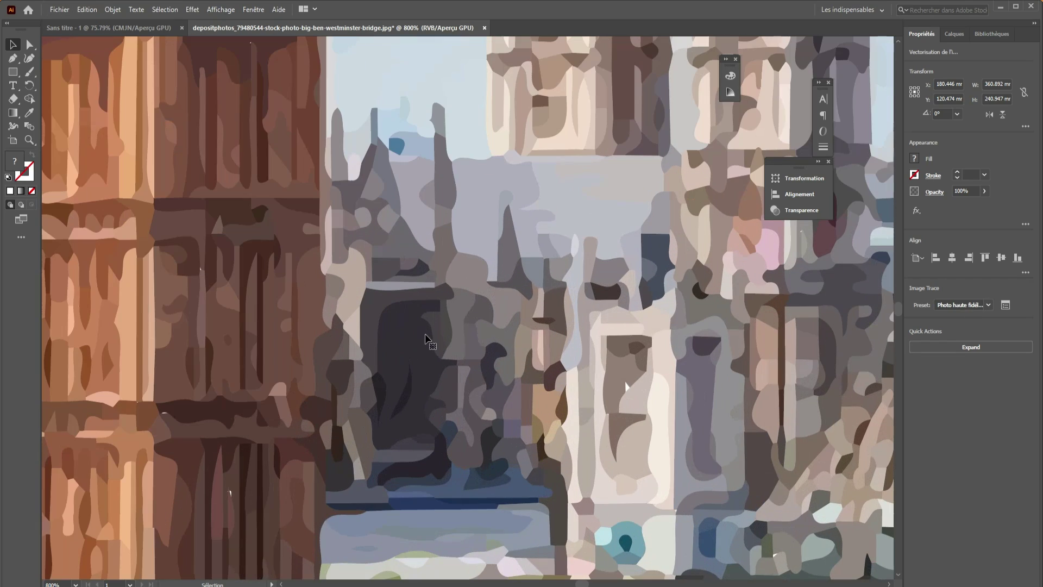
scroll(427, 340, down, 3)
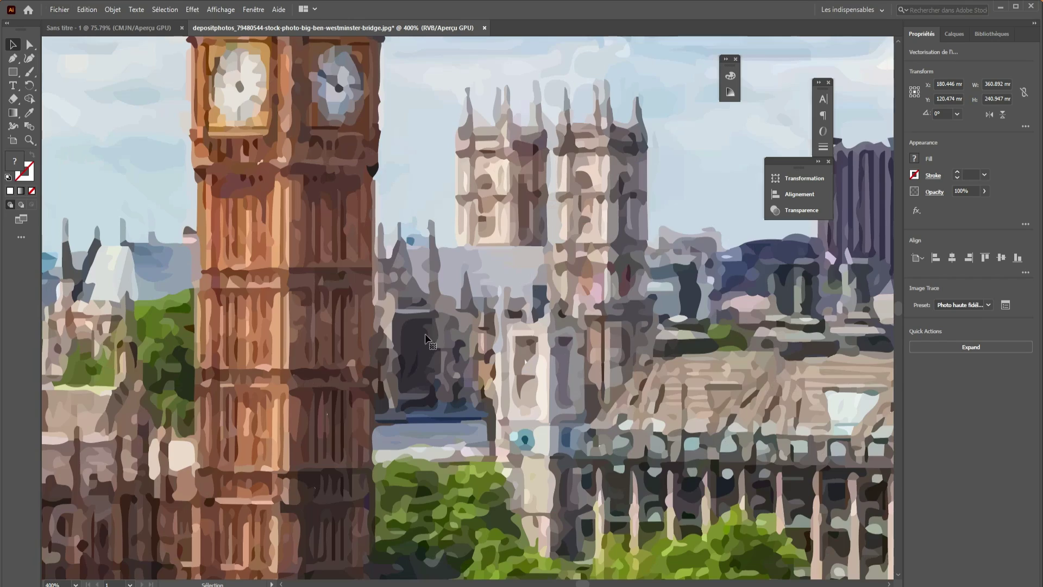
scroll(426, 340, down, 2)
scroll(195, 455, up, 2)
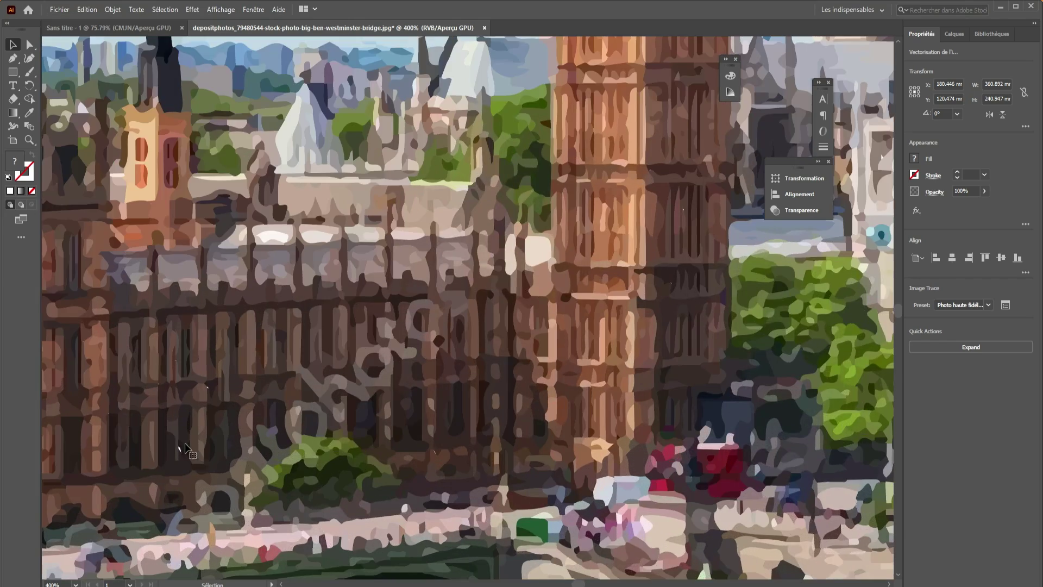
scroll(179, 450, down, 2)
scroll(152, 232, up, 2)
scroll(152, 232, down, 2)
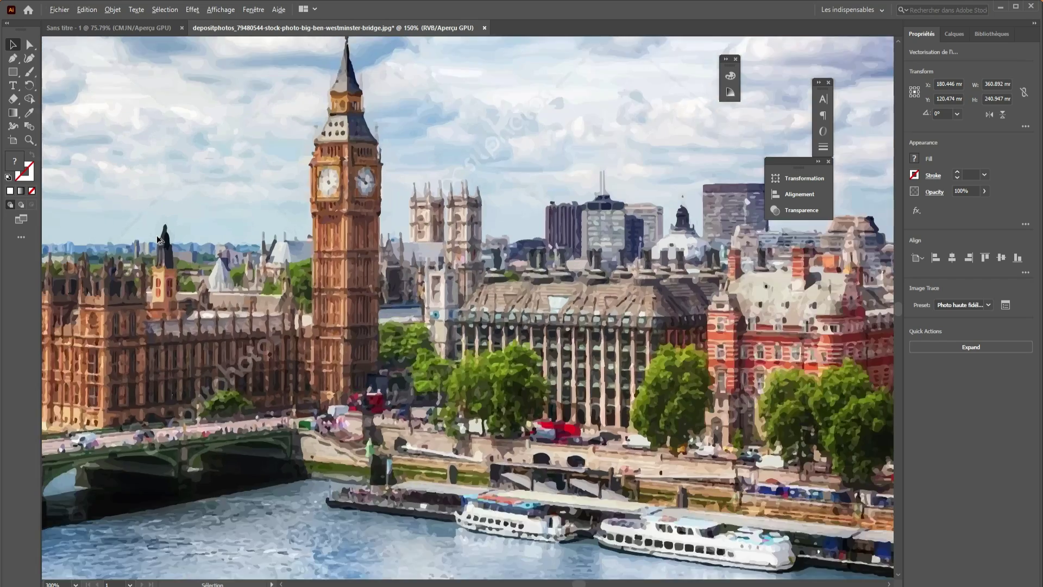
scroll(152, 232, down, 1)
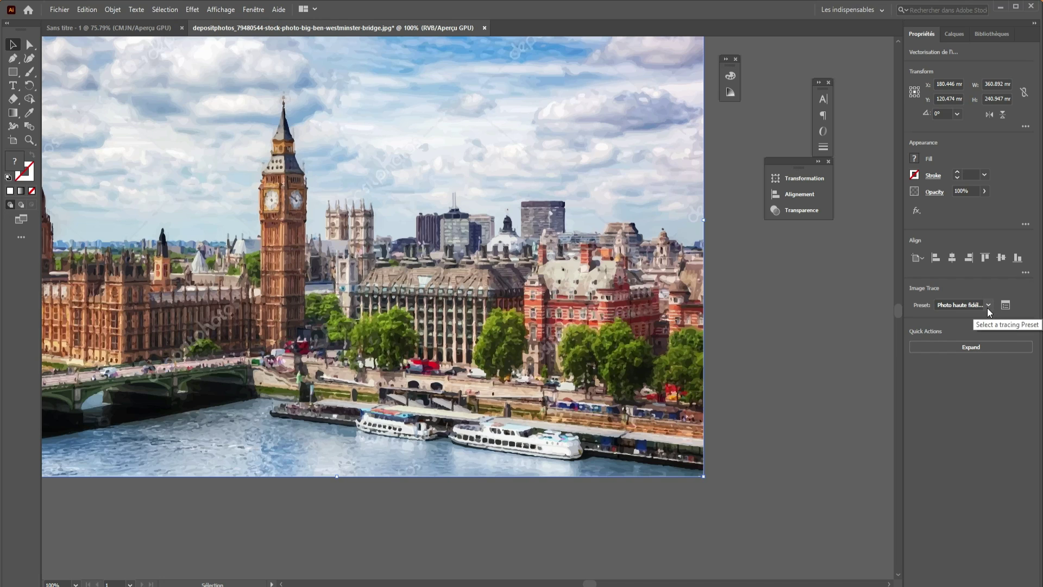
- Undo the trace, stretch the photo to the artboard's bottom edge, and apply the 6 couleurs trace
key(ctrl+z)
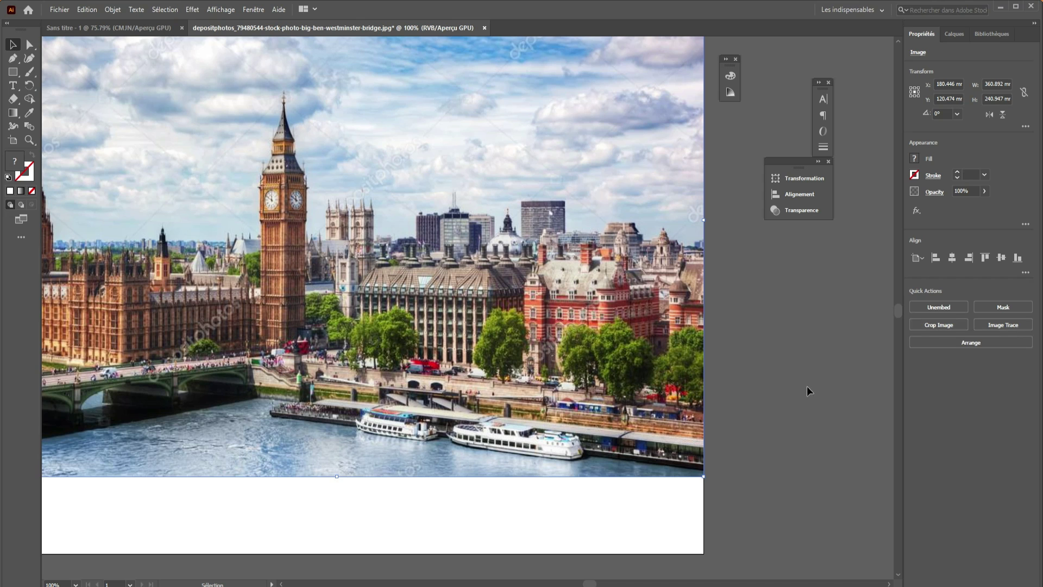
key(ctrl+0)
mouse_move(420, 391)
mouse_down()
mouse_move(416, 434)
mouse_move(417, 387)
mouse_up()
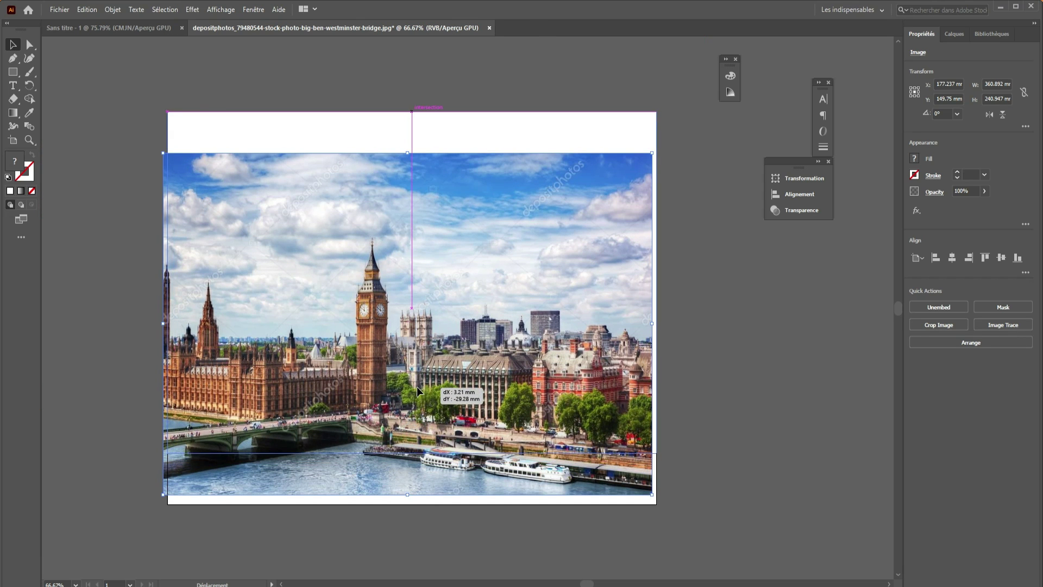
drag(412, 453, 414, 504)
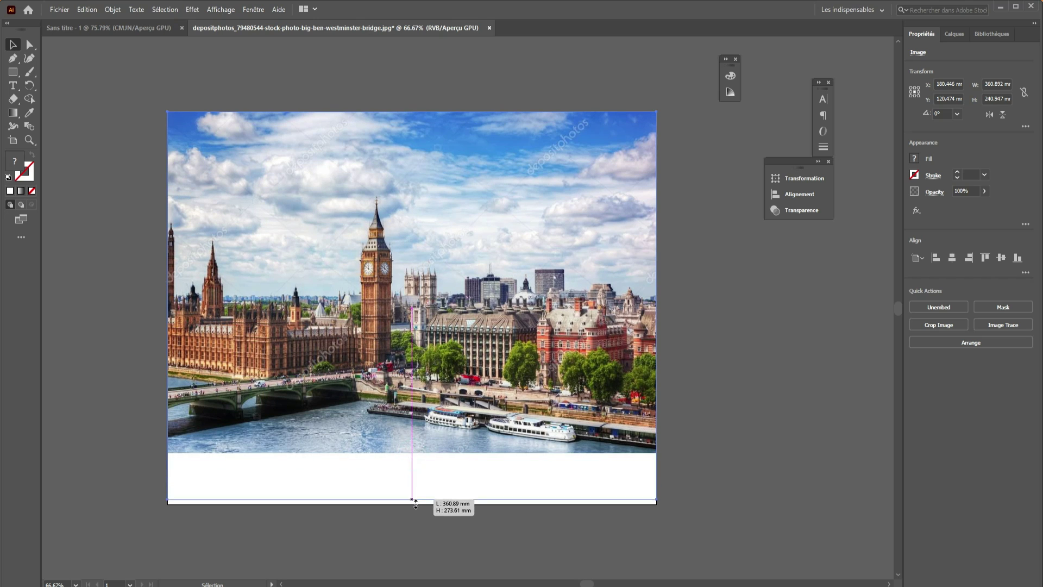
click(1016, 328)
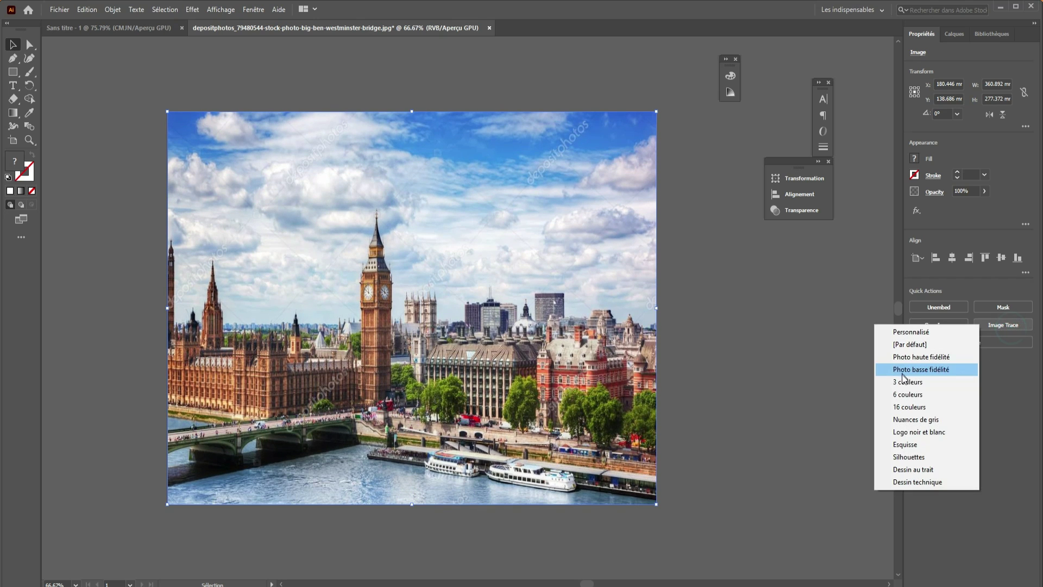
click(905, 394)
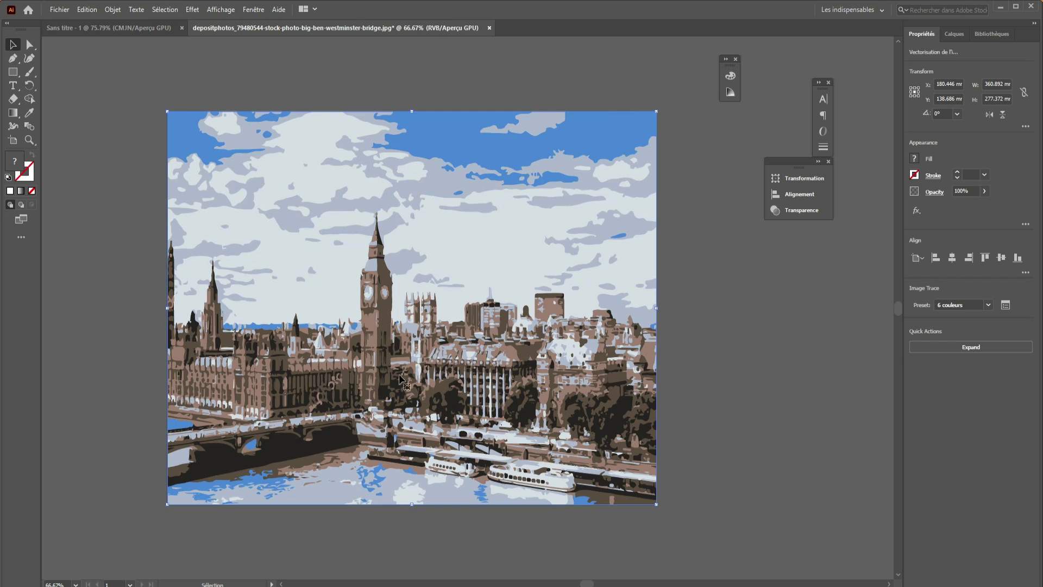
- Expand the six-colour Big Ben trace into editable vector paths
scroll(313, 399, up, 1)
scroll(313, 399, up, 1)
scroll(538, 326, down, 2)
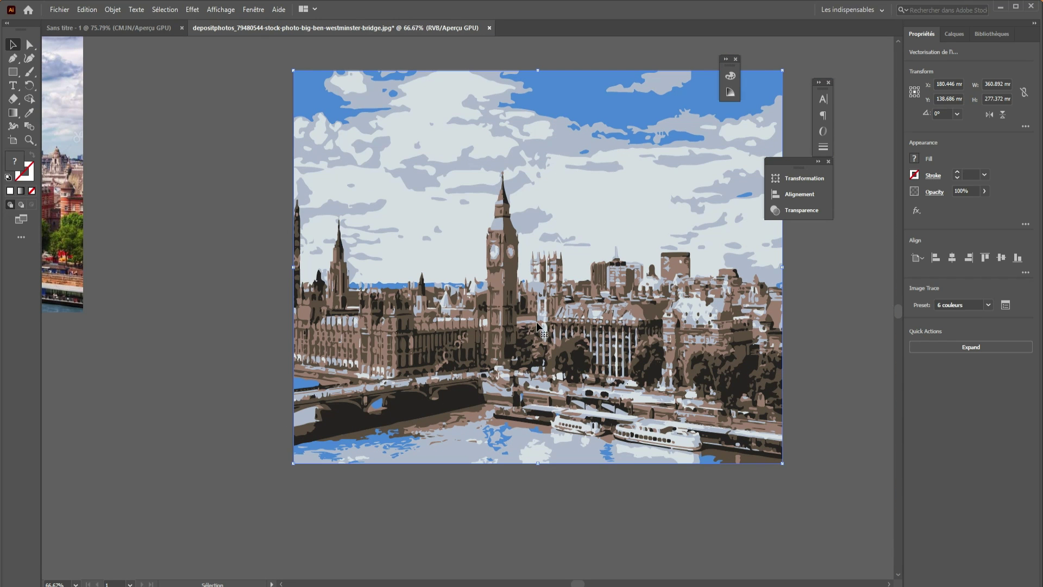
click(967, 344)
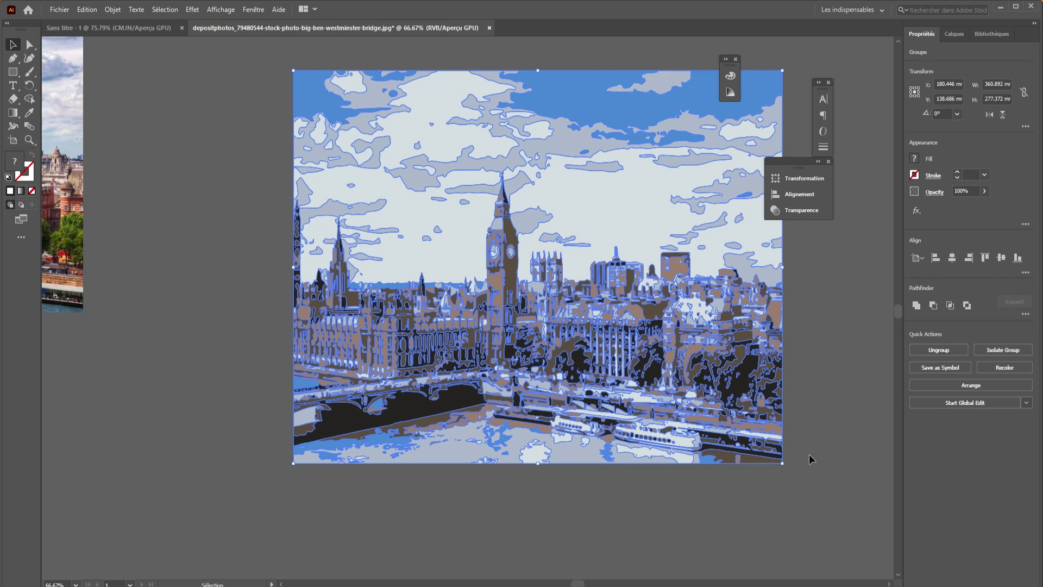
- Inspect the expanded shapes' path outlines in Outline view
key(ctrl+y)
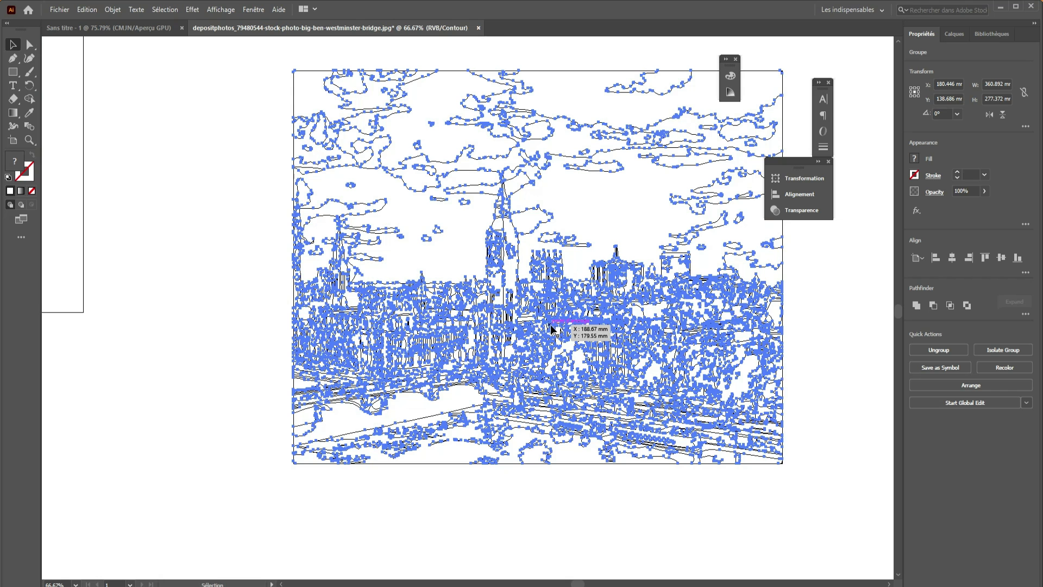
click(263, 315)
scroll(488, 390, up, 1)
scroll(492, 392, up, 1)
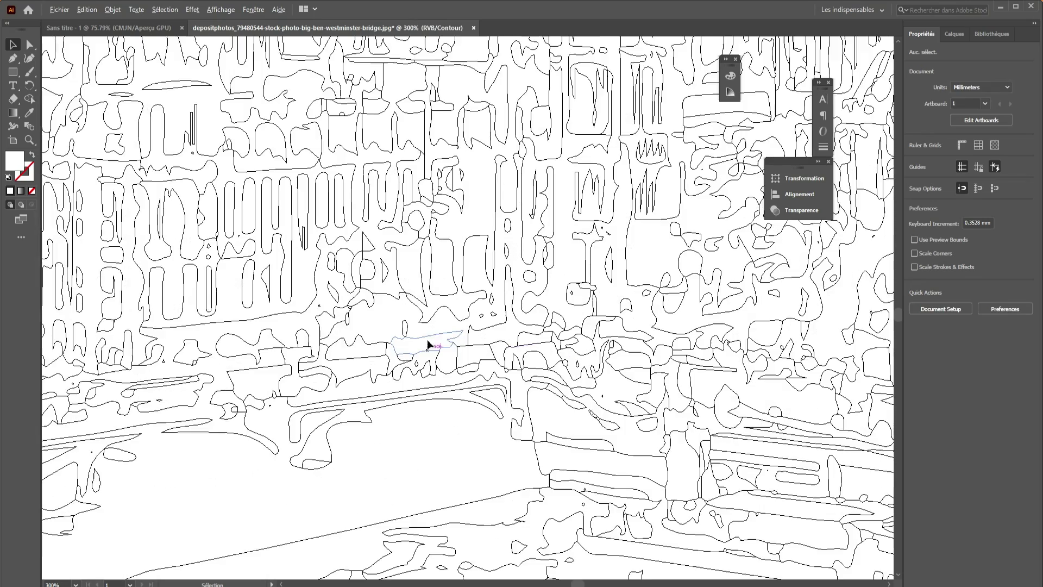
scroll(396, 263, down, 1)
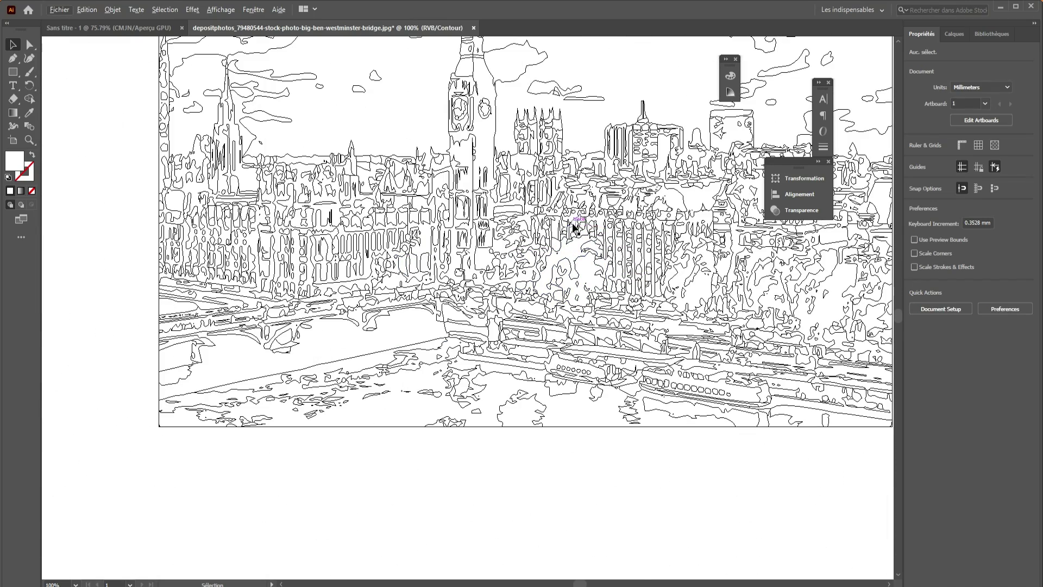
scroll(577, 205, up, 3)
scroll(577, 205, right, 2)
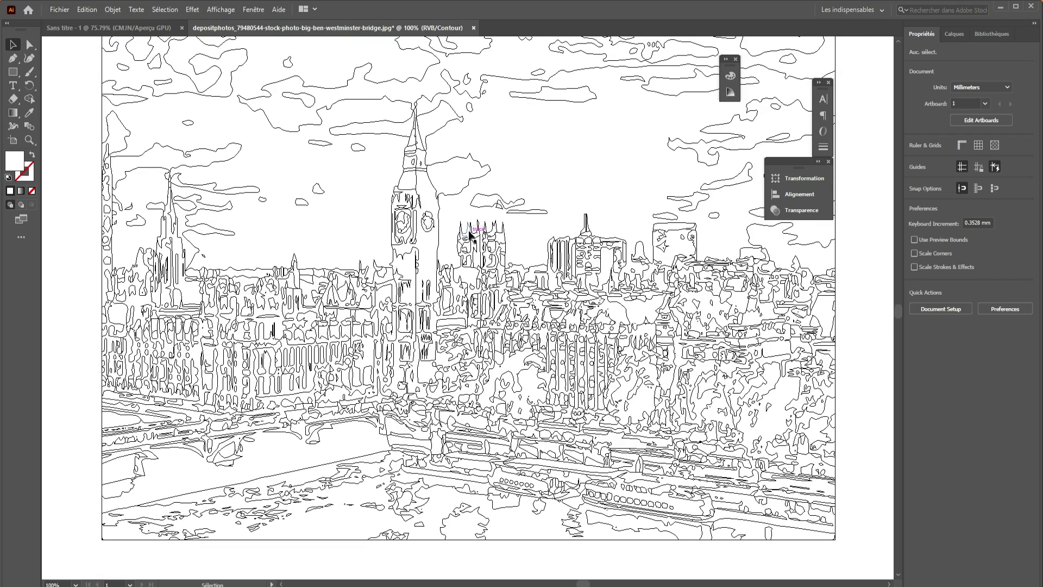
- Return to full-colour Preview and look over the expanded artwork
key(ctrl+y)
scroll(470, 234, up, 3)
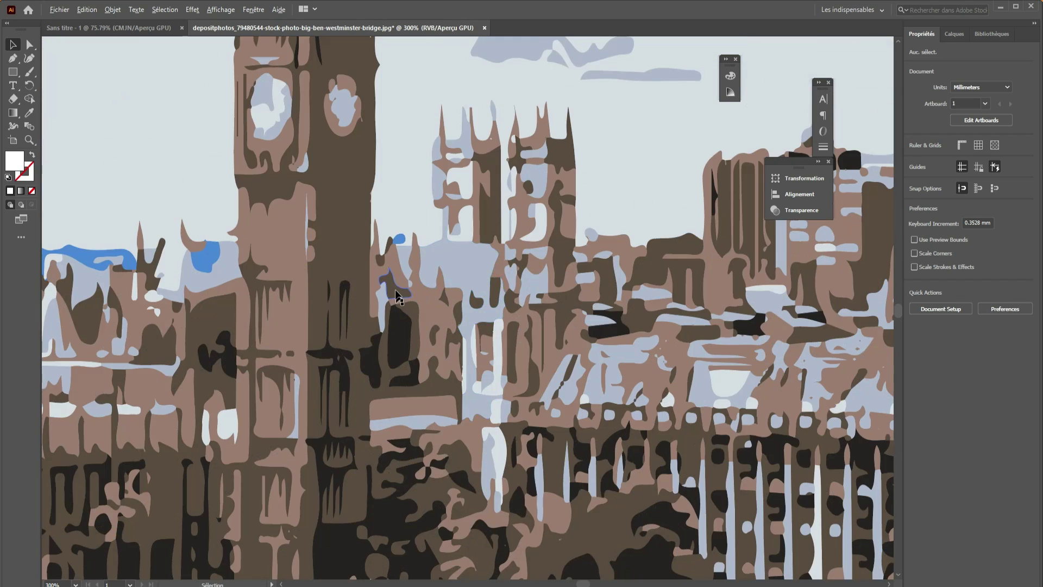
scroll(380, 288, up, 2)
scroll(359, 288, up, 3)
alt+scroll(345, 277, down, 2)
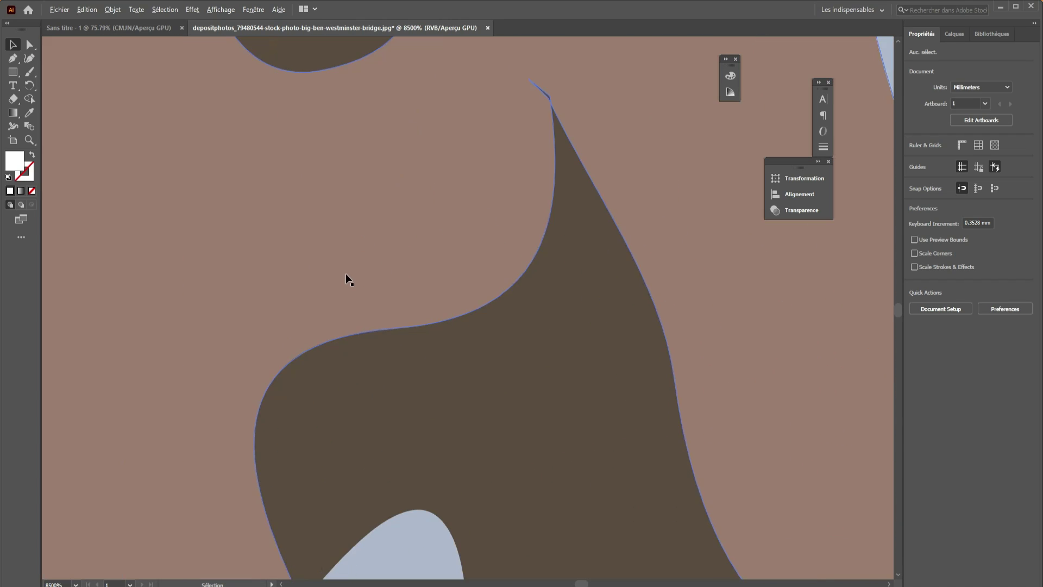
alt+scroll(350, 301, down, 3)
alt+scroll(350, 301, down, 3)
alt+scroll(315, 296, down, 2)
- Move the original Big Ben photo beside the six-colour trace and line them up
alt+scroll(281, 291, down, 4)
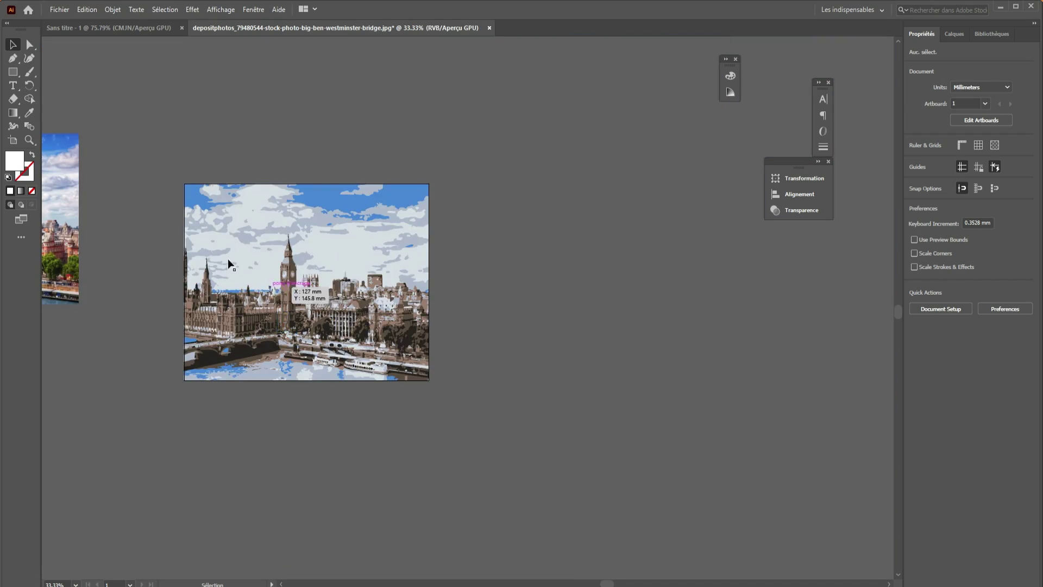
drag(228, 261, 479, 321)
mouse_move(288, 289)
mouse_down()
mouse_move(349, 340)
mouse_move(351, 357)
mouse_move(389, 373)
mouse_up()
alt+scroll(389, 372, up, 5)
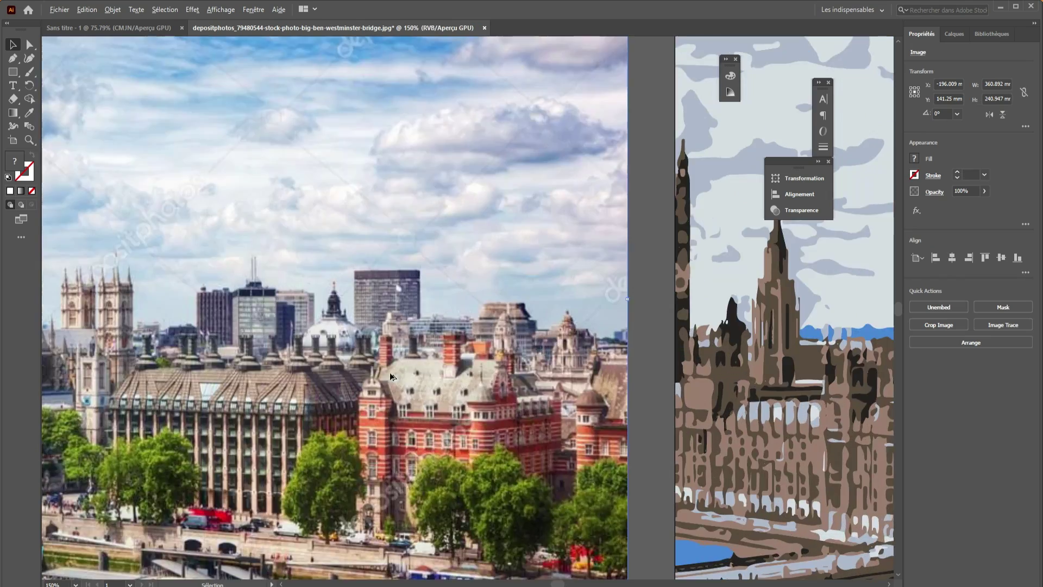
alt+scroll(433, 353, up, 4)
alt+scroll(473, 342, up, 3)
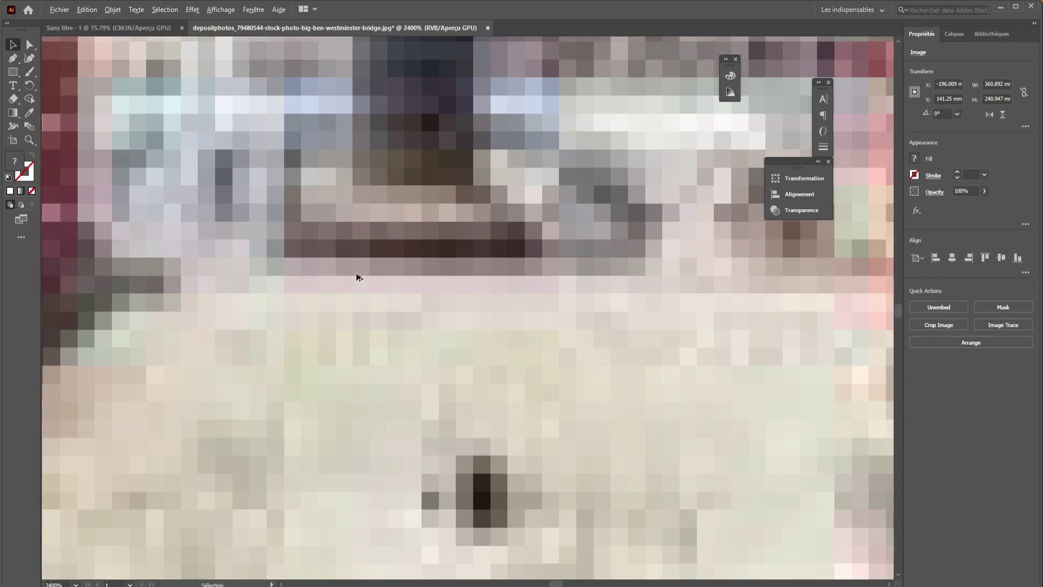
alt+scroll(357, 277, down, 5)
alt+scroll(557, 337, down, 3)
alt+scroll(624, 326, down, 2)
alt+scroll(658, 323, down, 1)
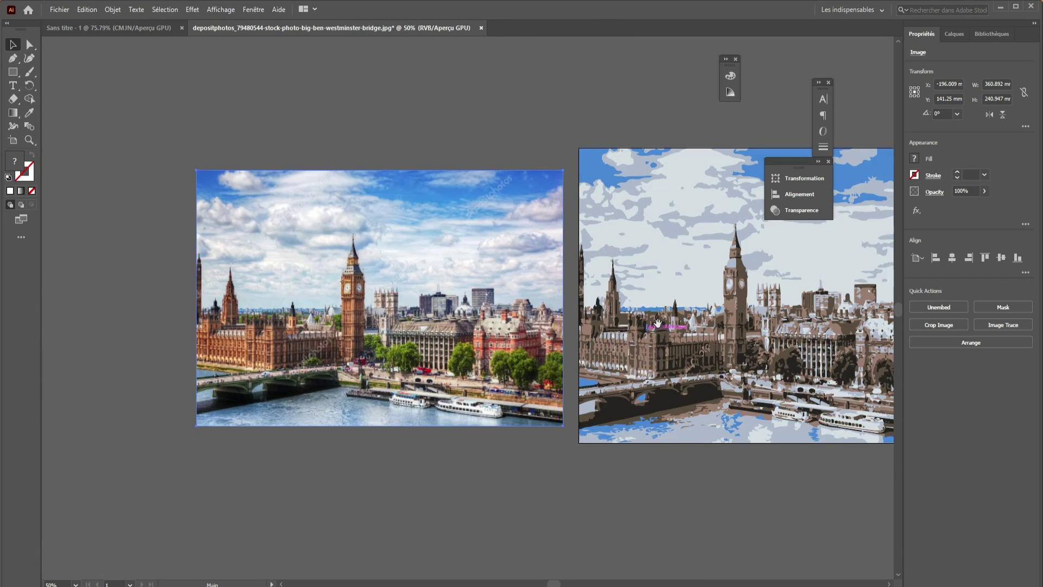
drag(658, 323, 532, 314)
drag(343, 257, 349, 238)
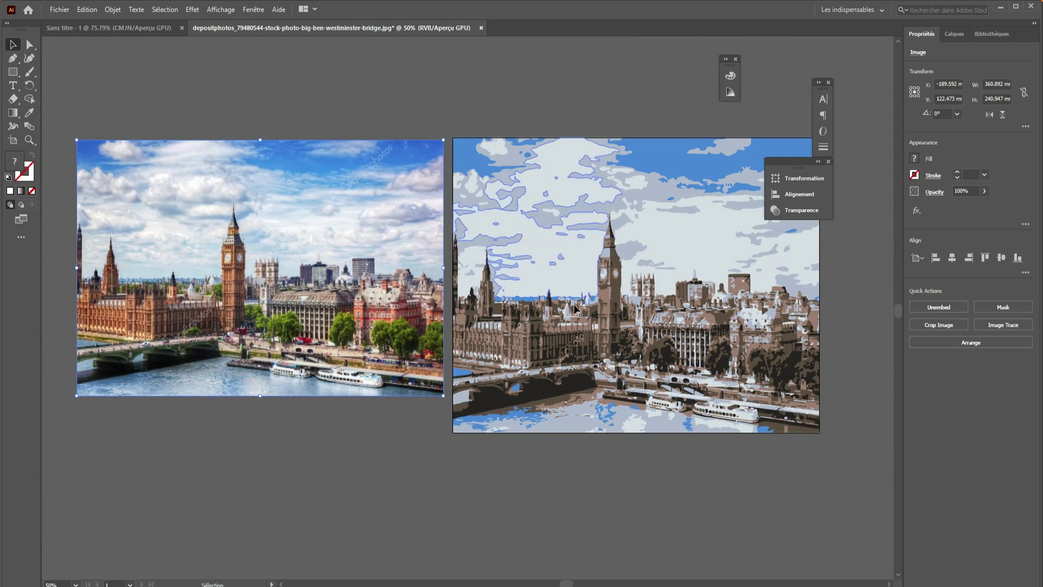
- Stretch the photo's bottom-right corner down to the traced image's bottom edge
alt+scroll(517, 321, up, 5)
alt+scroll(522, 307, down, 2)
alt+scroll(467, 288, down, 3)
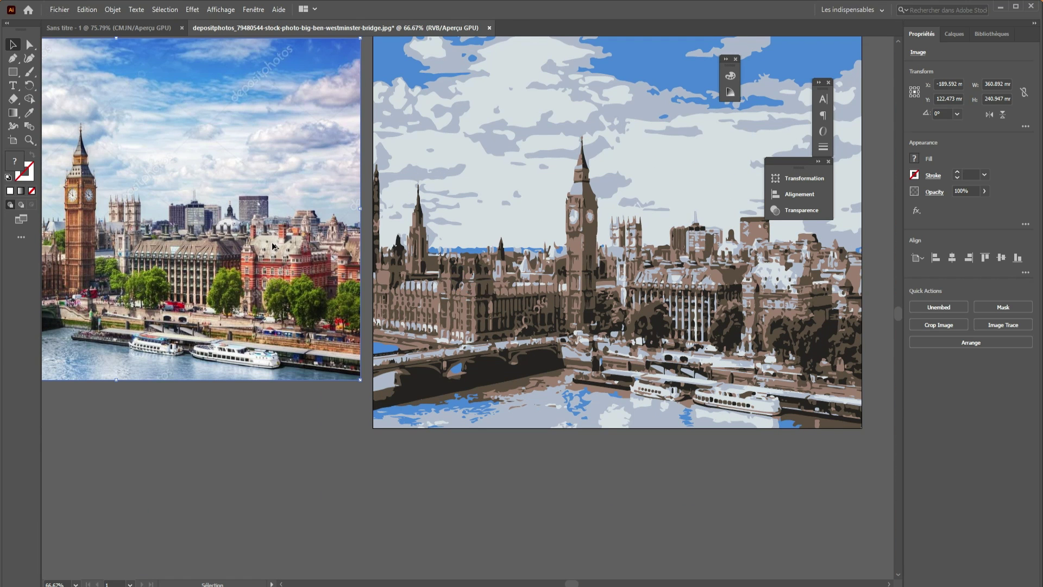
alt+scroll(297, 216, up, 6)
alt+scroll(393, 459, down, 3)
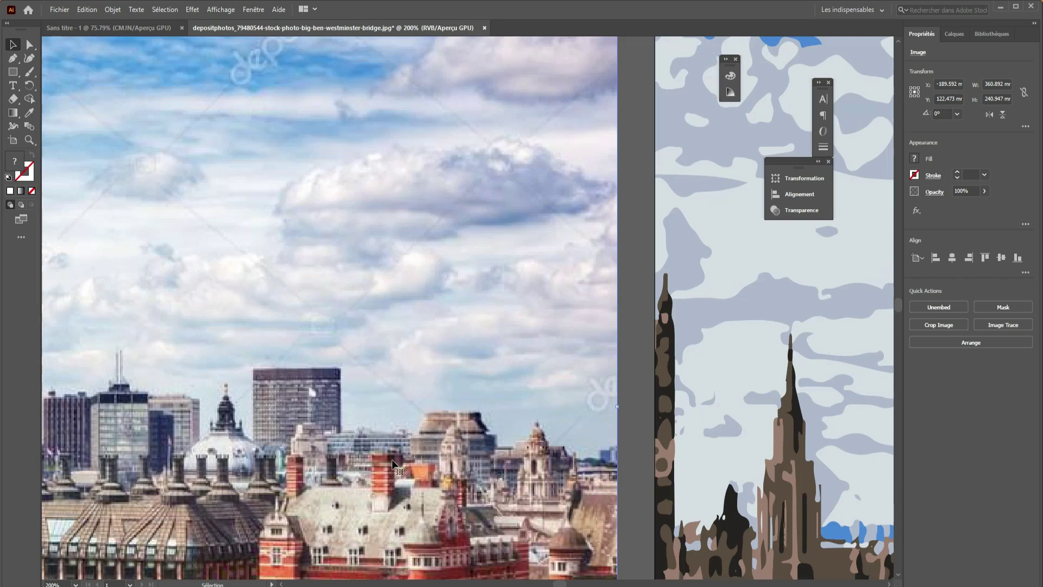
alt+scroll(391, 459, down, 3)
alt+scroll(392, 458, down, 1)
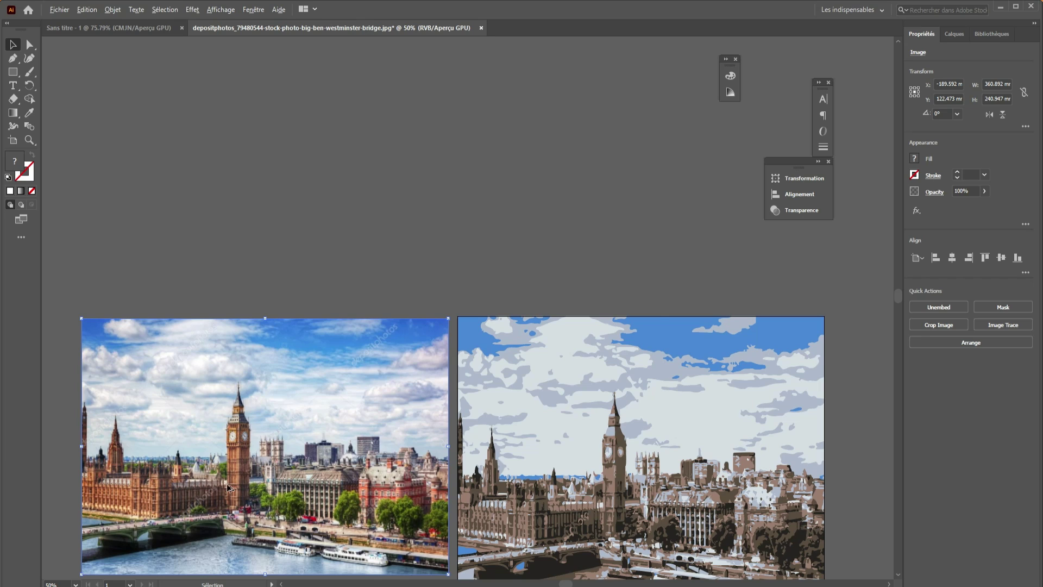
alt+scroll(239, 472, up, 2)
scroll(723, 496, right, 5)
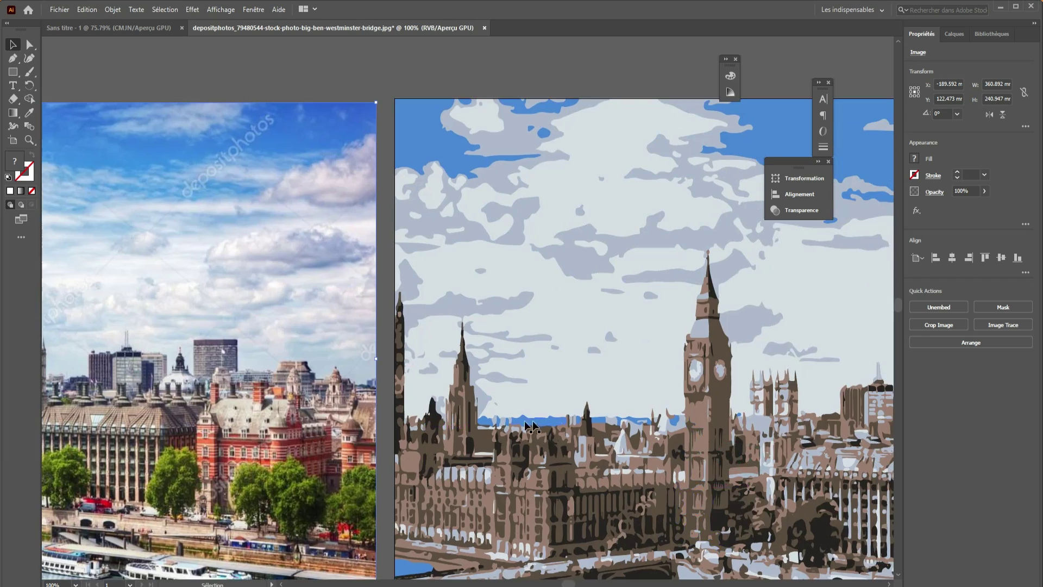
alt+scroll(504, 432, up, 4)
alt+scroll(504, 432, down, 4)
alt+scroll(504, 431, down, 3)
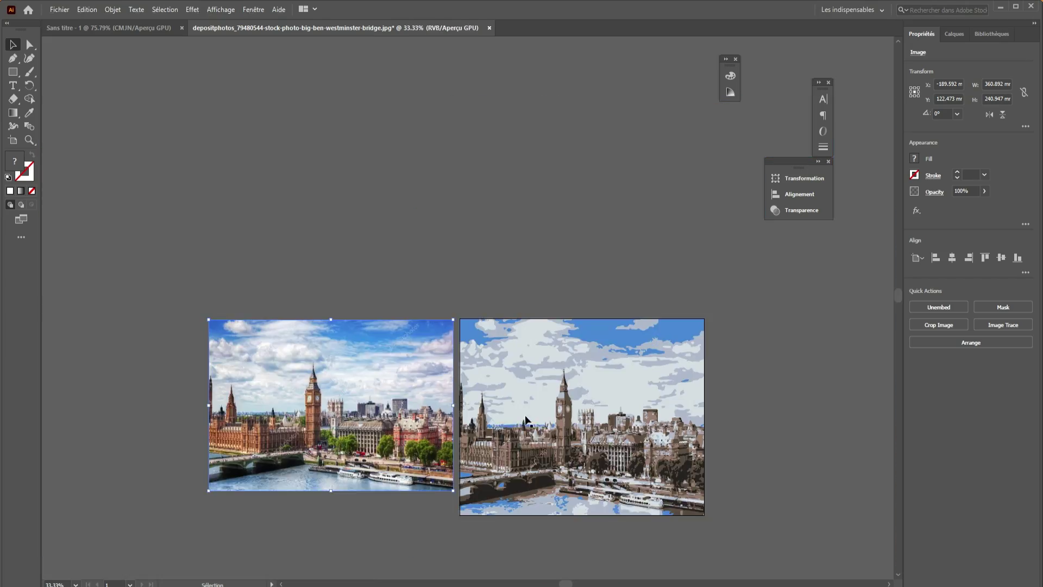
drag(453, 491, 514, 497)
- Deselect the photo, then open the ai 3 file from the desktop's ai 3 folder
click(640, 267)
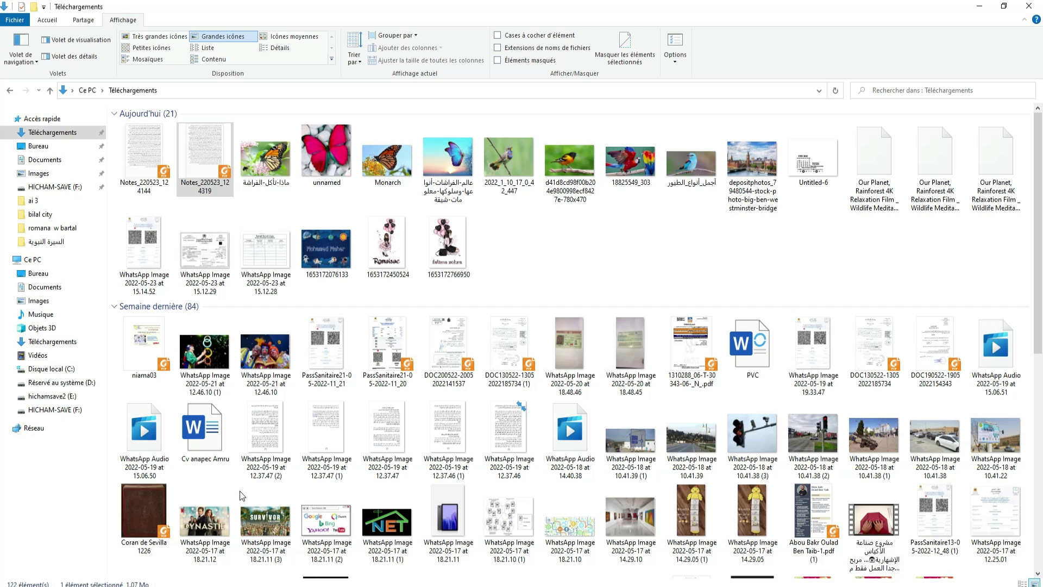
click(52, 146)
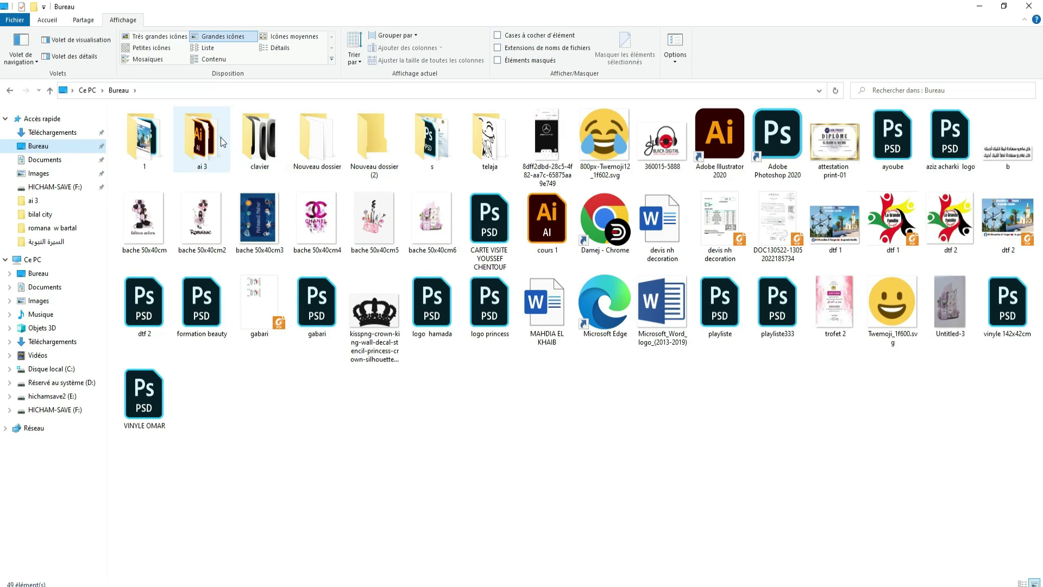
double_click(219, 142)
double_click(145, 126)
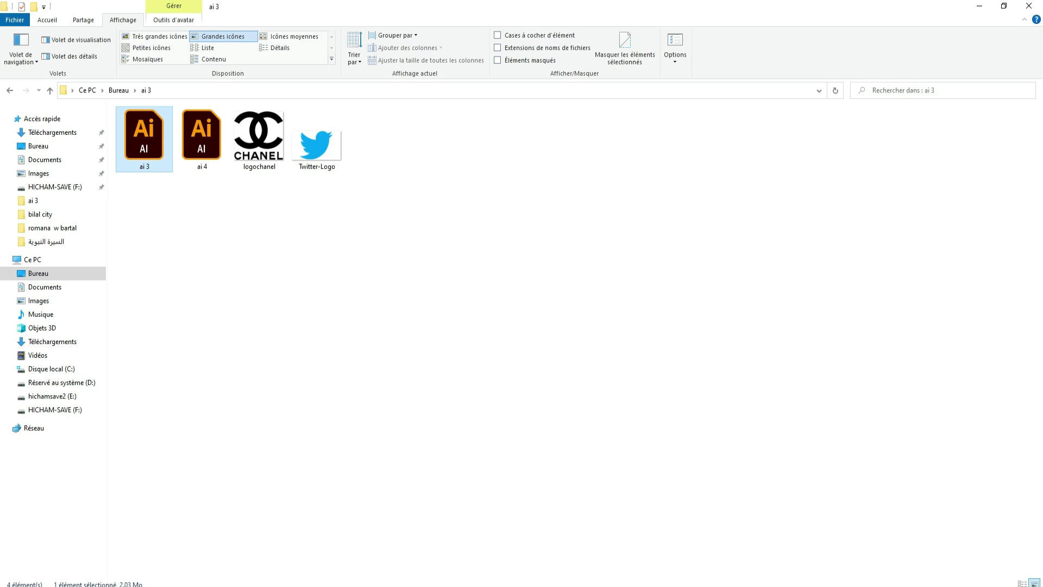
- Select the green bird image and zoom in closely on its edge
scroll(404, 396, up, 2)
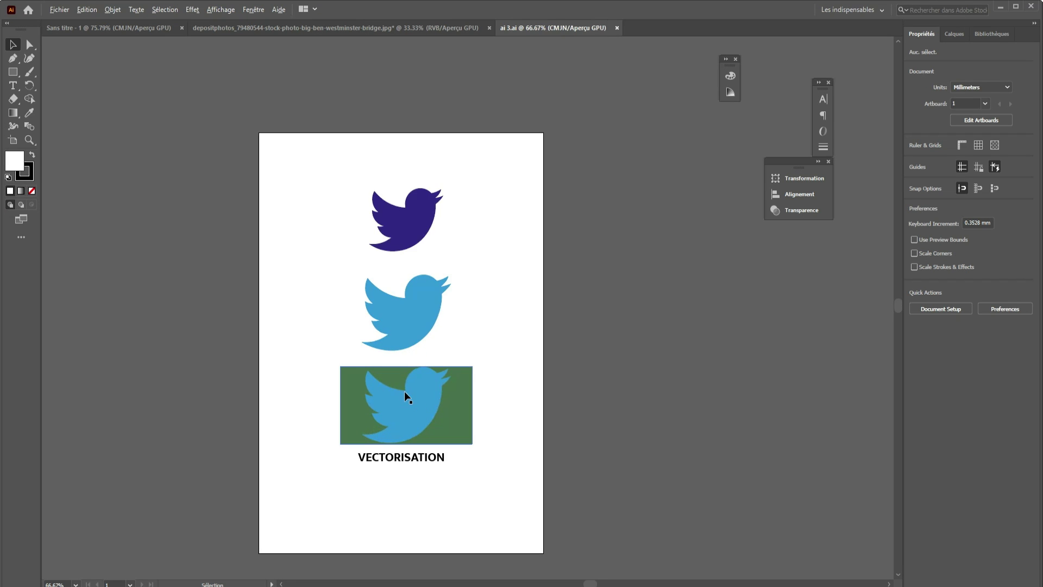
scroll(419, 408, up, 2)
scroll(539, 378, down, 3)
scroll(493, 417, up, 2)
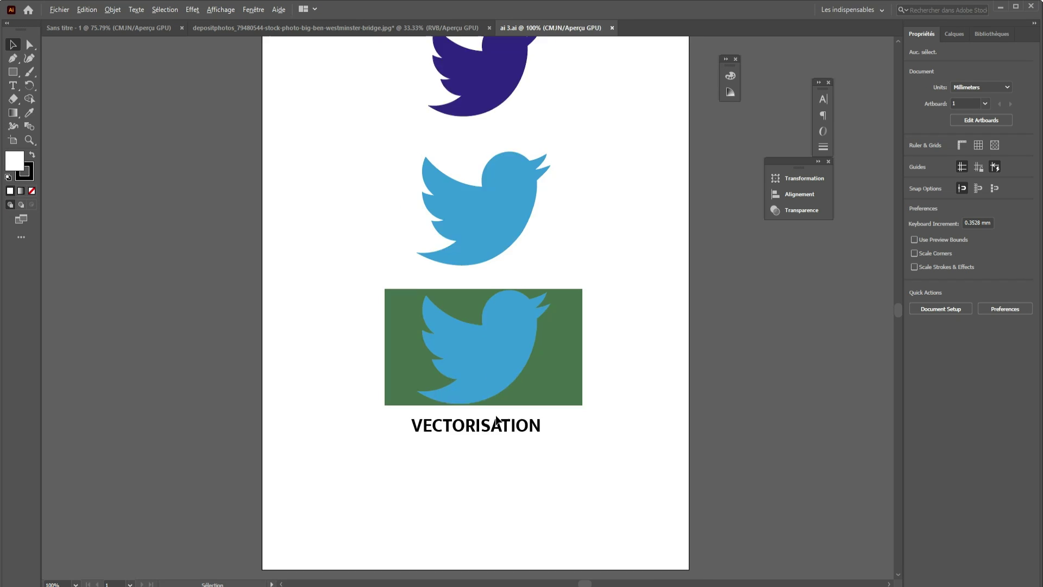
scroll(500, 415, up, 1)
click(537, 351)
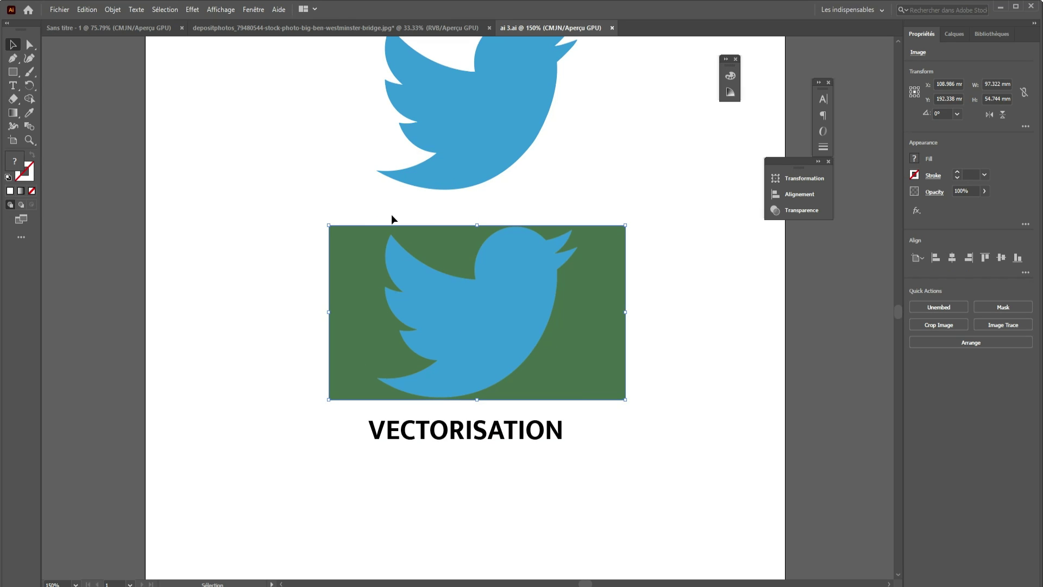
scroll(391, 228, up, 3)
scroll(380, 255, up, 3)
scroll(368, 267, up, 2)
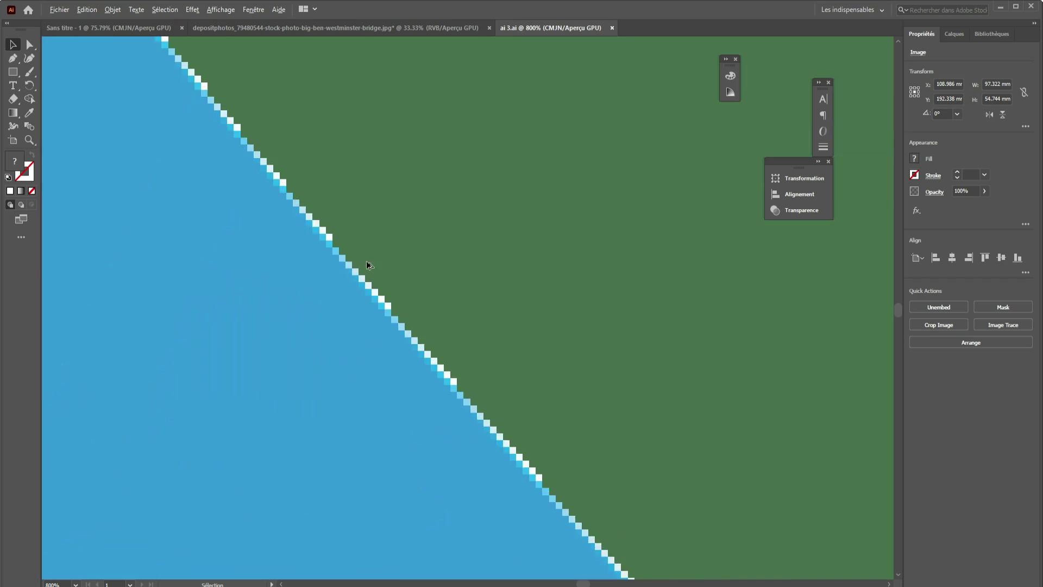
scroll(334, 268, up, 2)
- Pan along the bird's edge, zoom back out, and bring both vector birds into view
drag(362, 298, 579, 428)
mouse_move(393, 282)
mouse_down()
mouse_move(543, 366)
mouse_move(373, 249)
mouse_up()
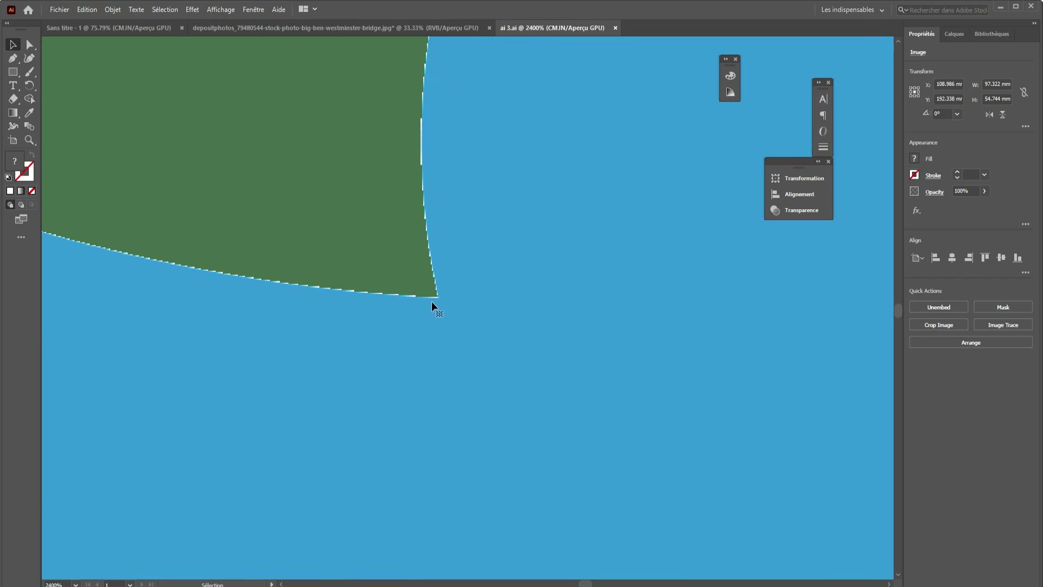
scroll(435, 306, up, 2)
scroll(437, 305, up, 2)
scroll(438, 307, up, 1)
scroll(438, 312, down, 4)
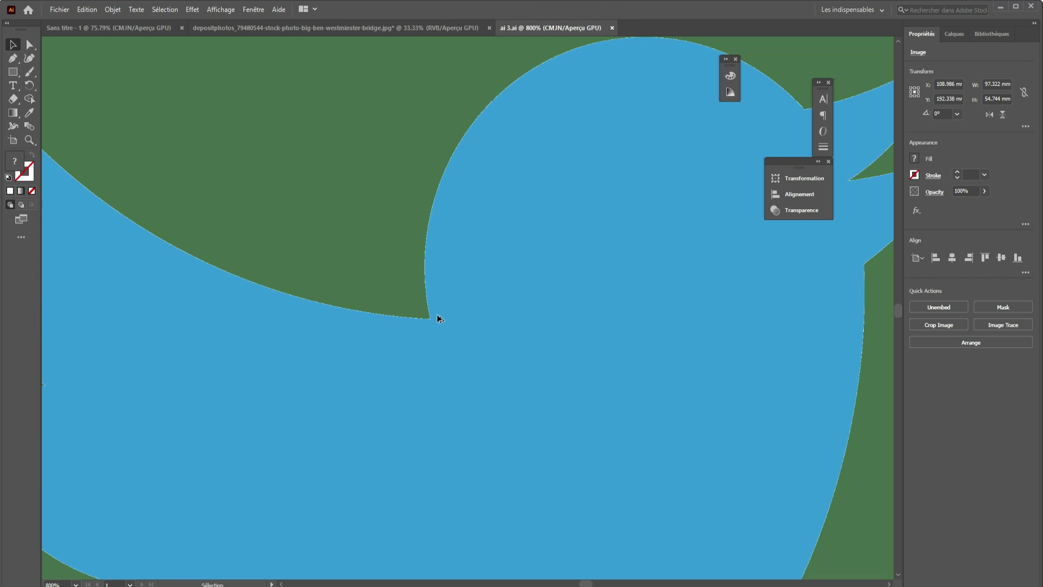
scroll(438, 316, down, 4)
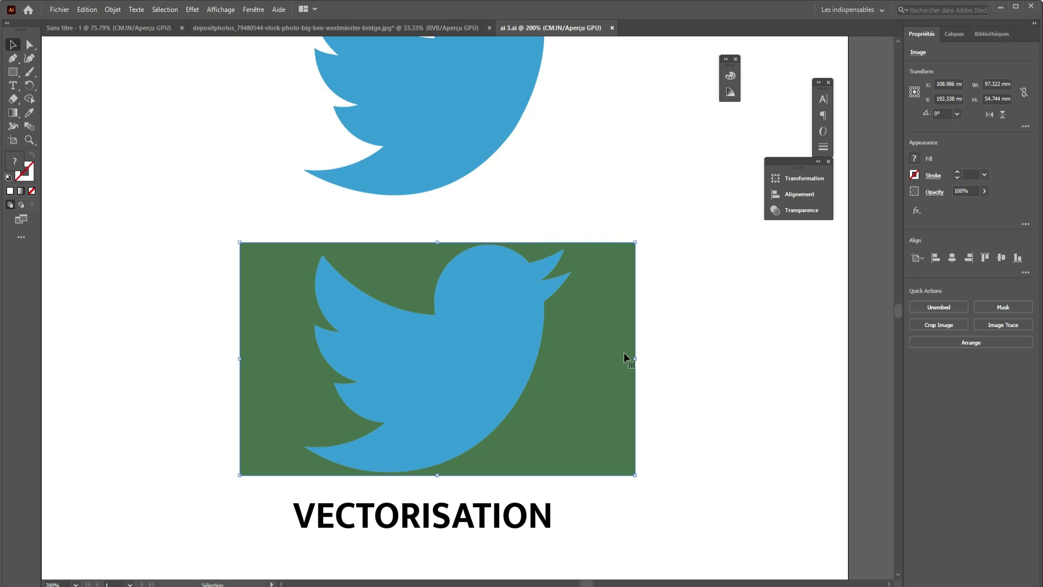
mouse_move(463, 155)
mouse_down()
mouse_move(434, 247)
mouse_move(414, 395)
mouse_up()
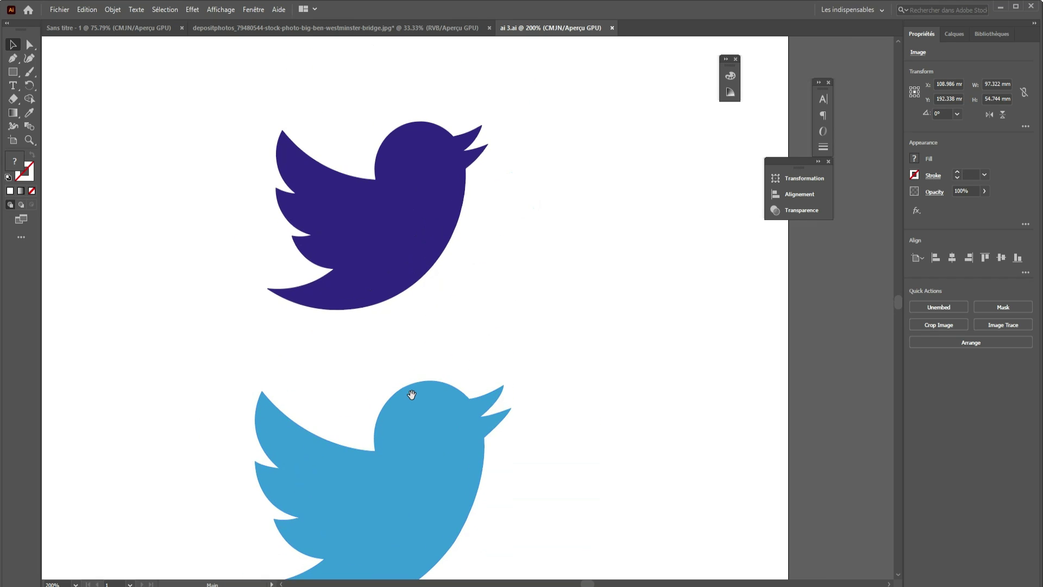
- Switch to Outline mode (Ctrl+Y) and zoom in on the upper bird path's anchor points
key(ctrl+y)
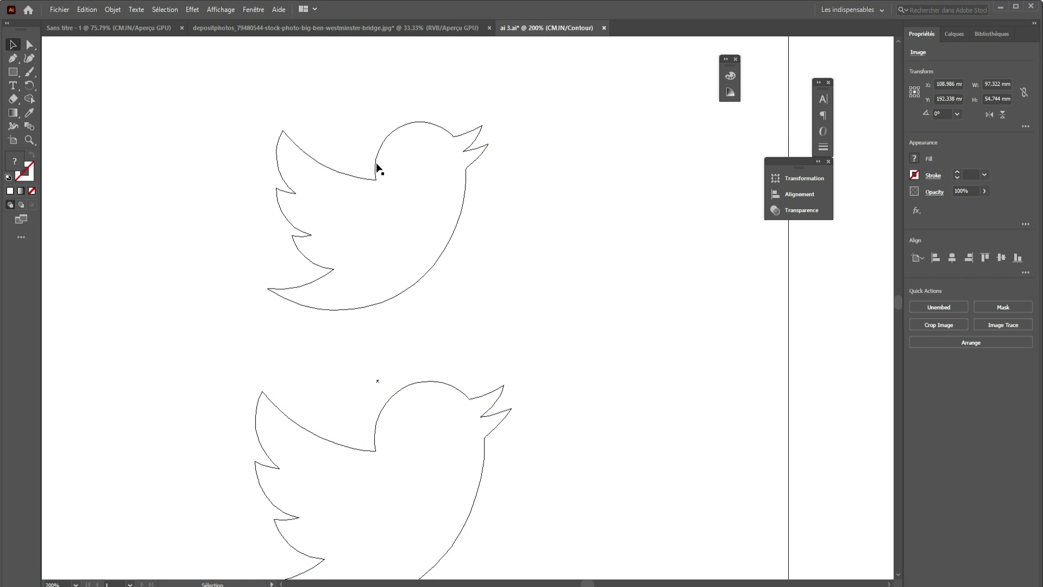
click(376, 170)
scroll(376, 170, up, 1)
scroll(381, 148, up, 1)
scroll(422, 121, up, 1)
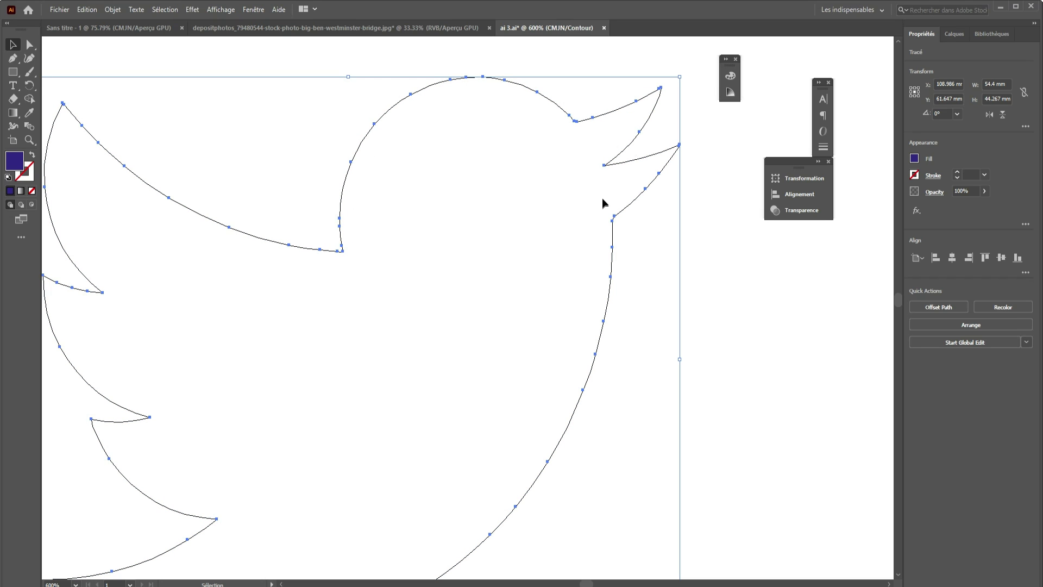
scroll(602, 197, down, 3)
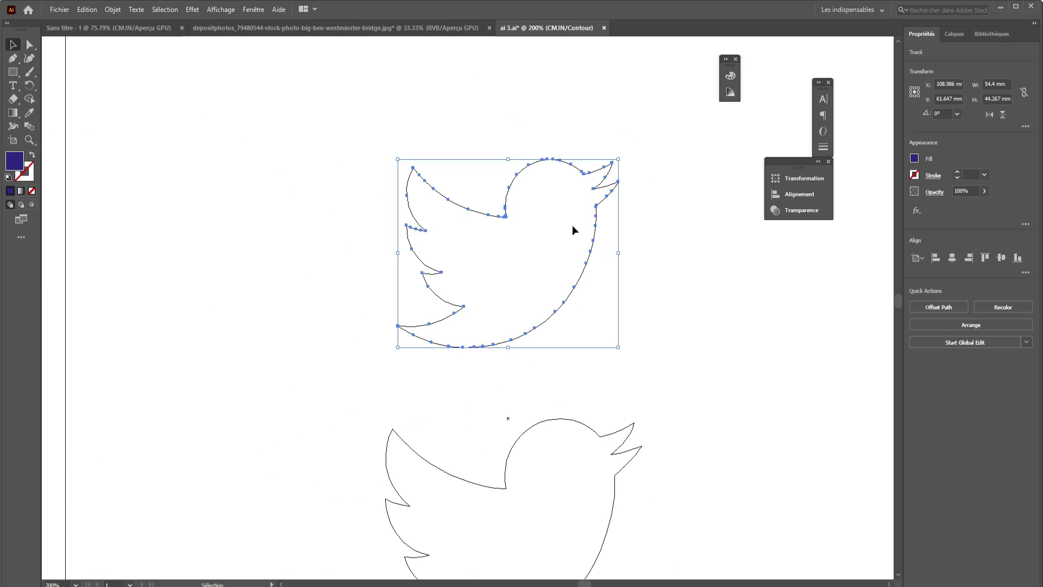
scroll(484, 204, up, 2)
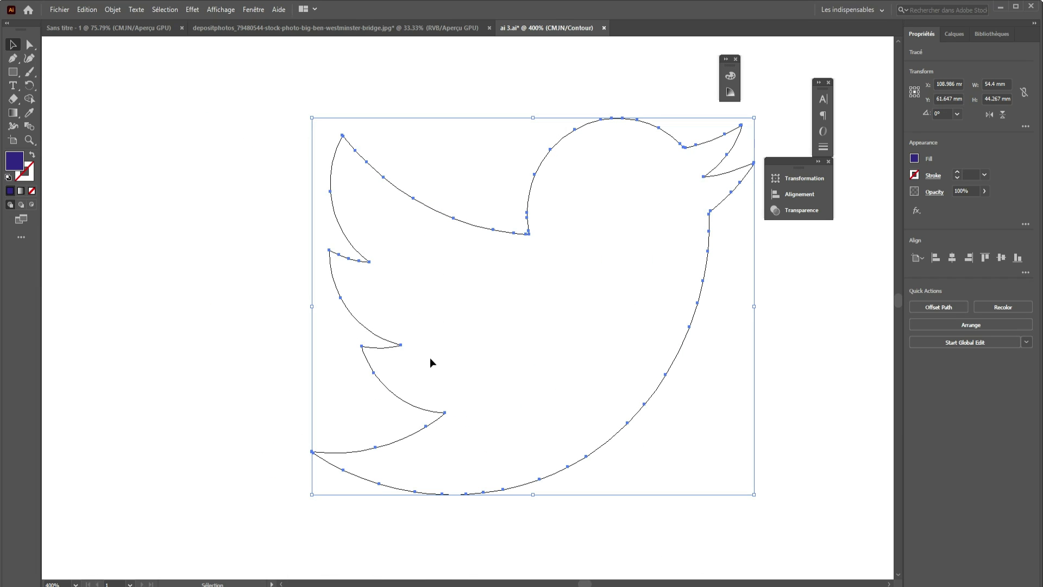
scroll(500, 399, down, 3)
scroll(484, 346, down, 1)
scroll(532, 383, down, 3)
- Select the lower bird path to view its fewer anchors, then deselect it
click(536, 341)
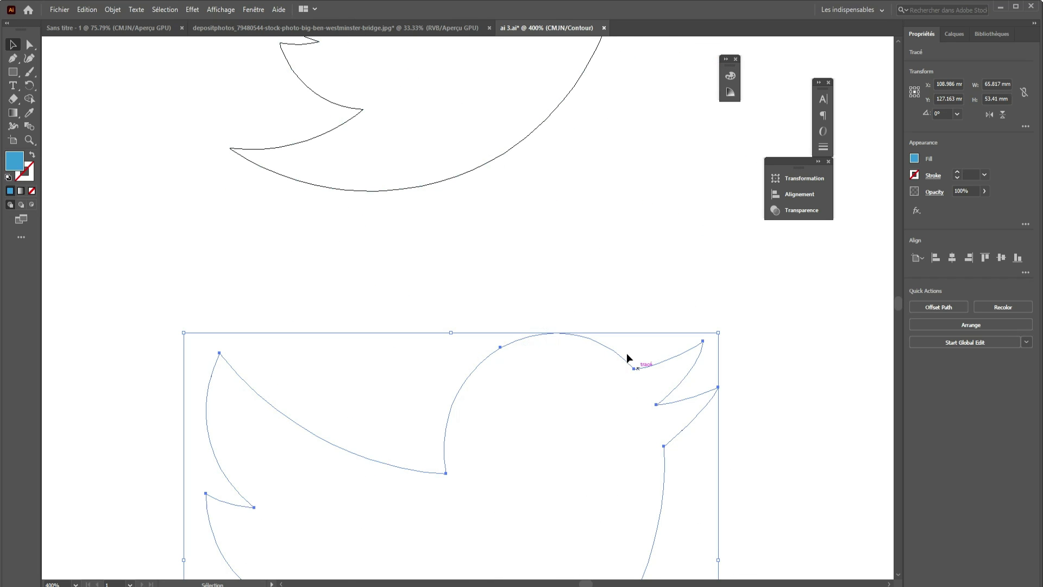
scroll(579, 419, down, 2)
scroll(569, 446, down, 1)
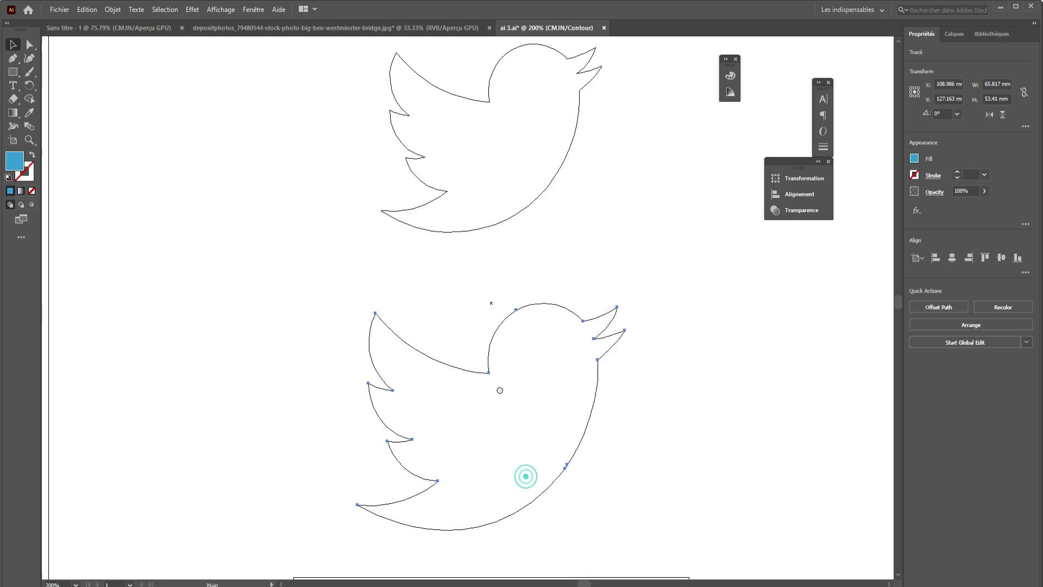
scroll(601, 310, up, 2)
drag(549, 400, 531, 314)
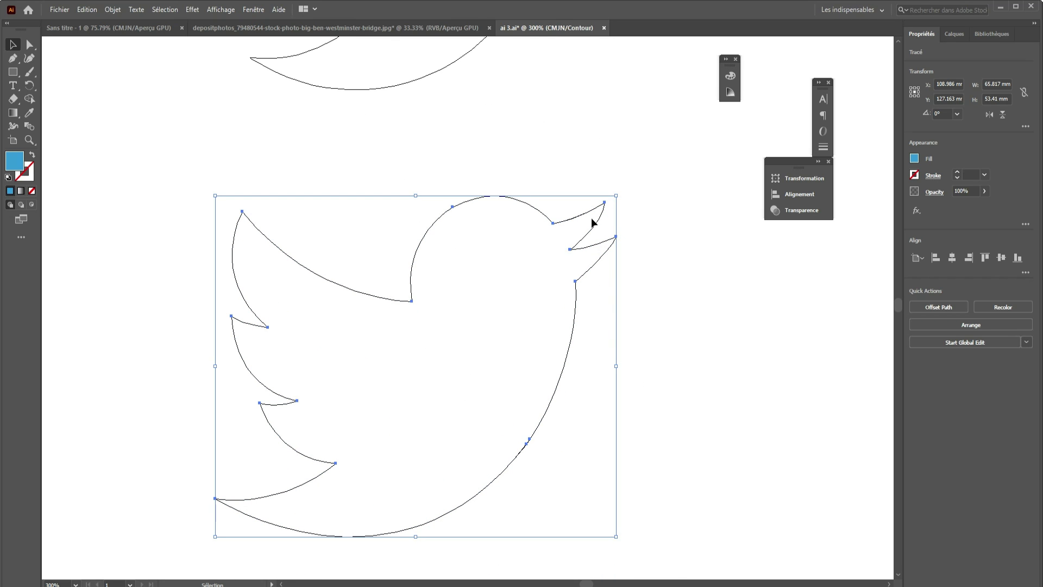
click(484, 171)
scroll(471, 351, up, 5)
- Marquee-select the upper bird and Shift-add the lower bird to compare both outlines
scroll(479, 310, down, 1)
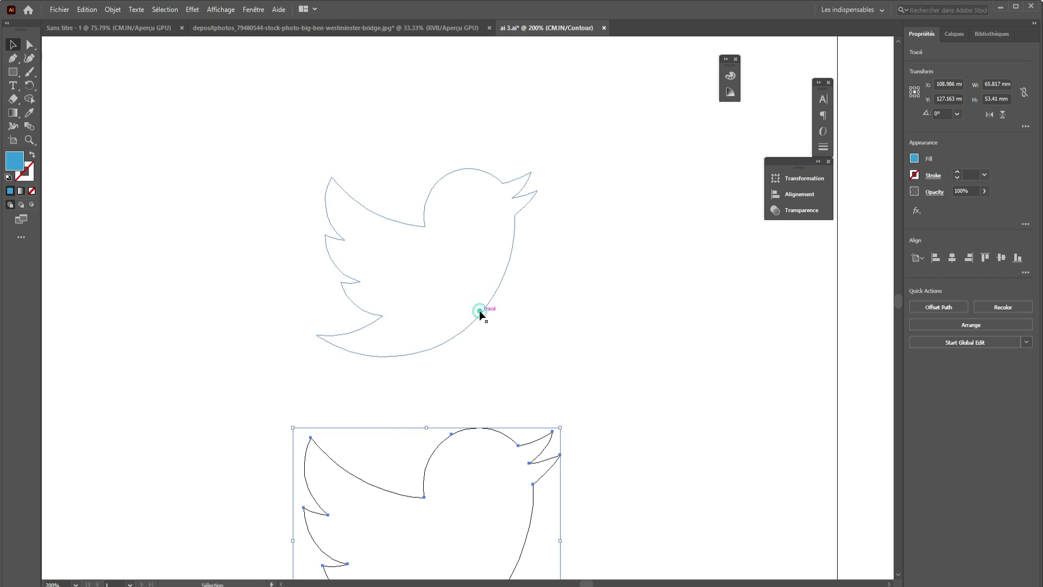
click(479, 311)
mouse_move(480, 434)
mouse_down()
mouse_move(459, 314)
mouse_move(565, 369)
mouse_up()
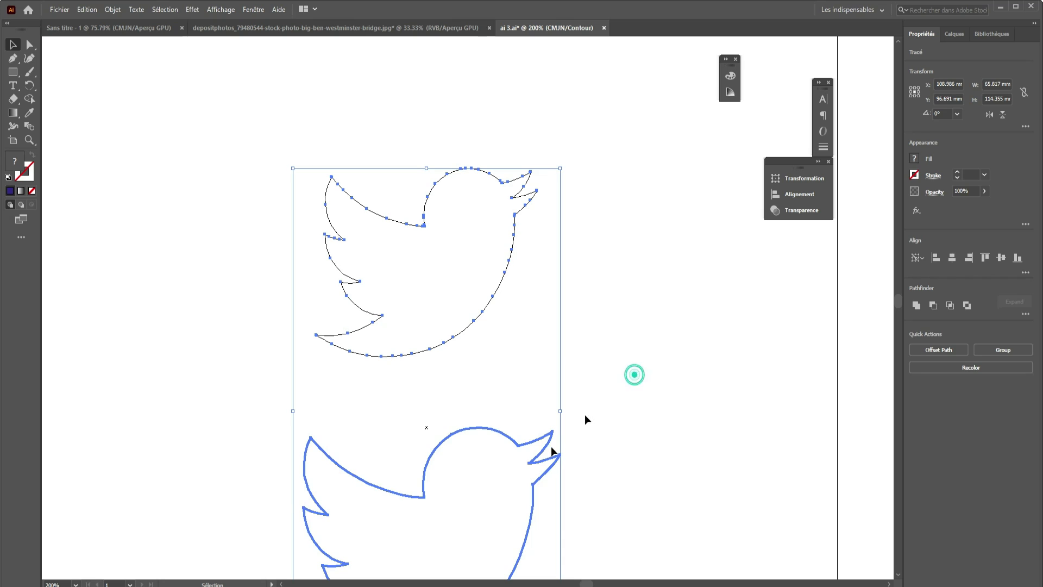
drag(500, 343, 617, 133)
scroll(308, 517, down, 2)
shift+click(400, 360)
scroll(400, 360, up, 2)
scroll(393, 201, down, 1)
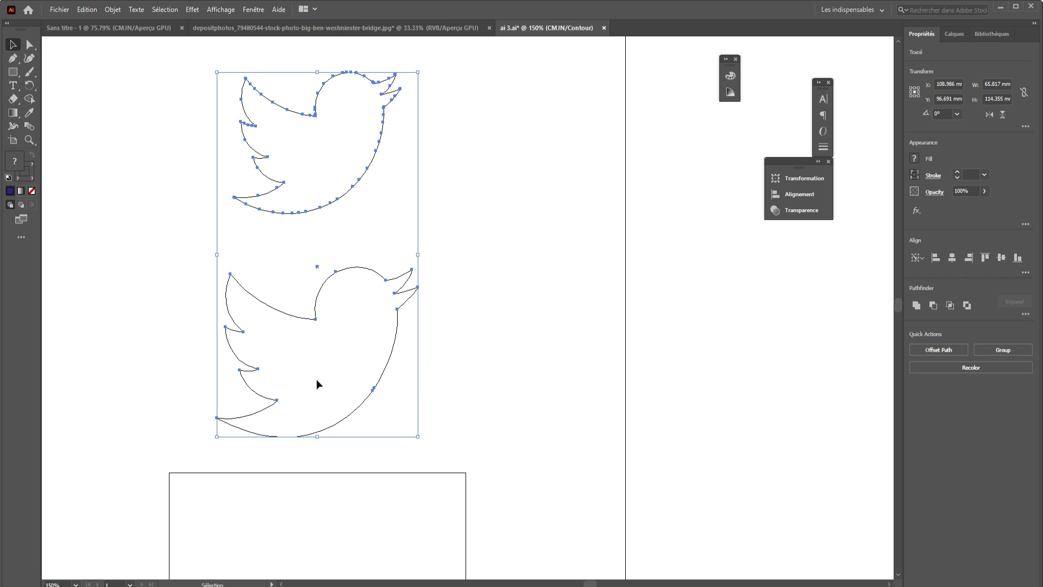
scroll(356, 304, down, 2)
scroll(353, 347, up, 1)
scroll(353, 326, up, 3)
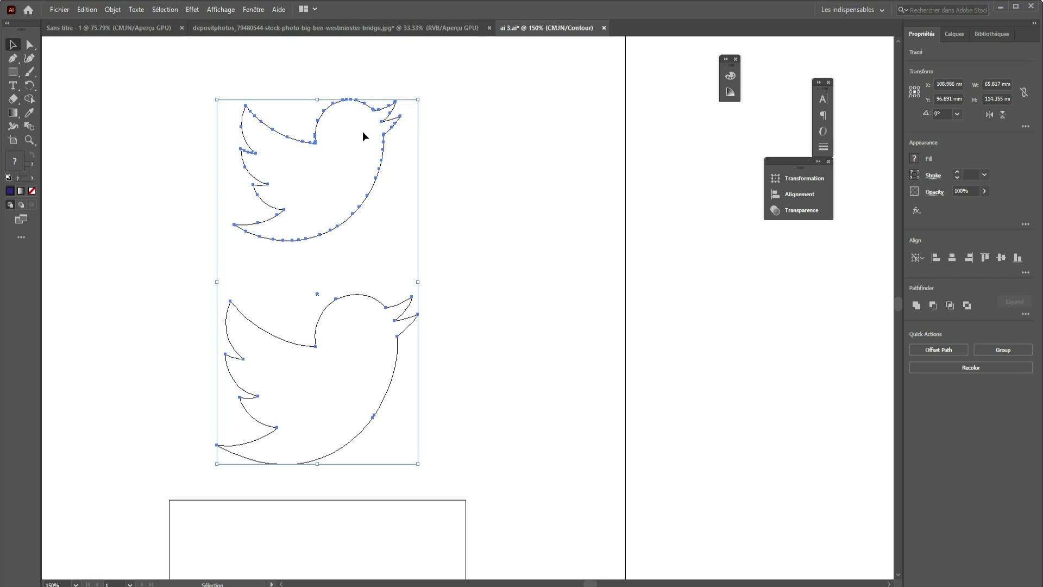
drag(281, 363, 273, 282)
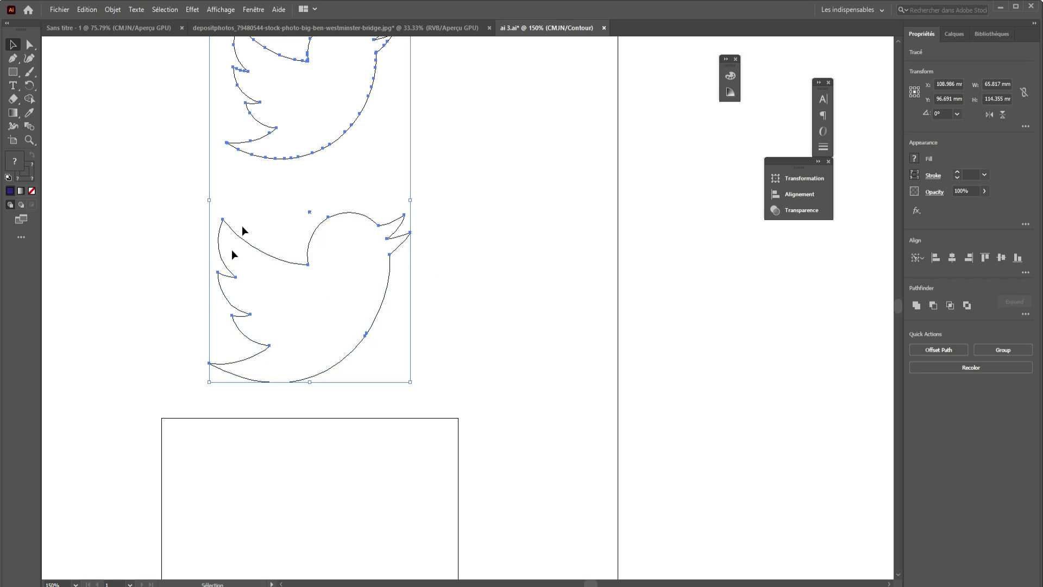
- Narrow the selection to only the lower bird path and shift it higher in view
scroll(422, 221, up, 3)
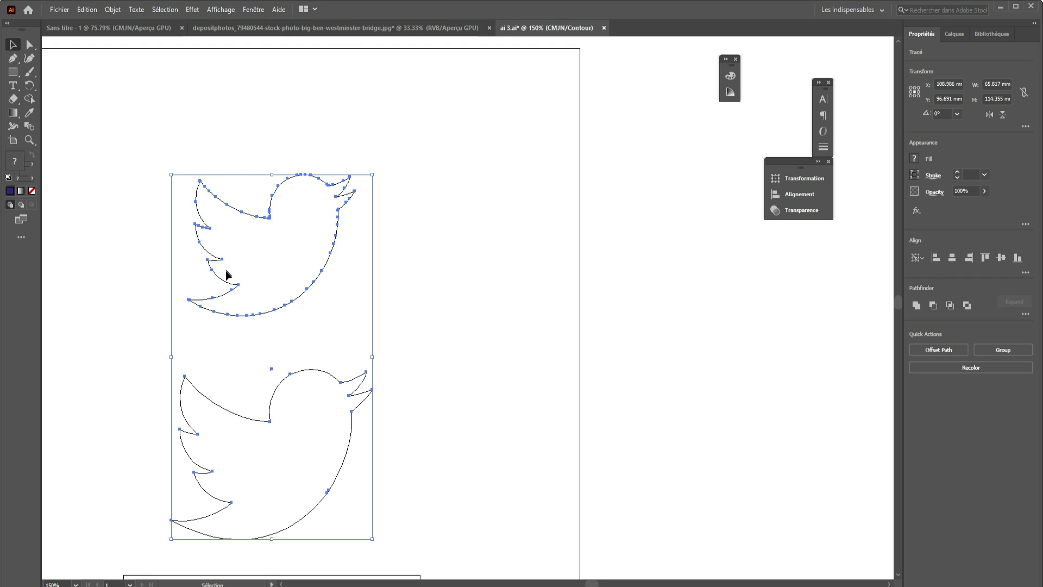
click(323, 370)
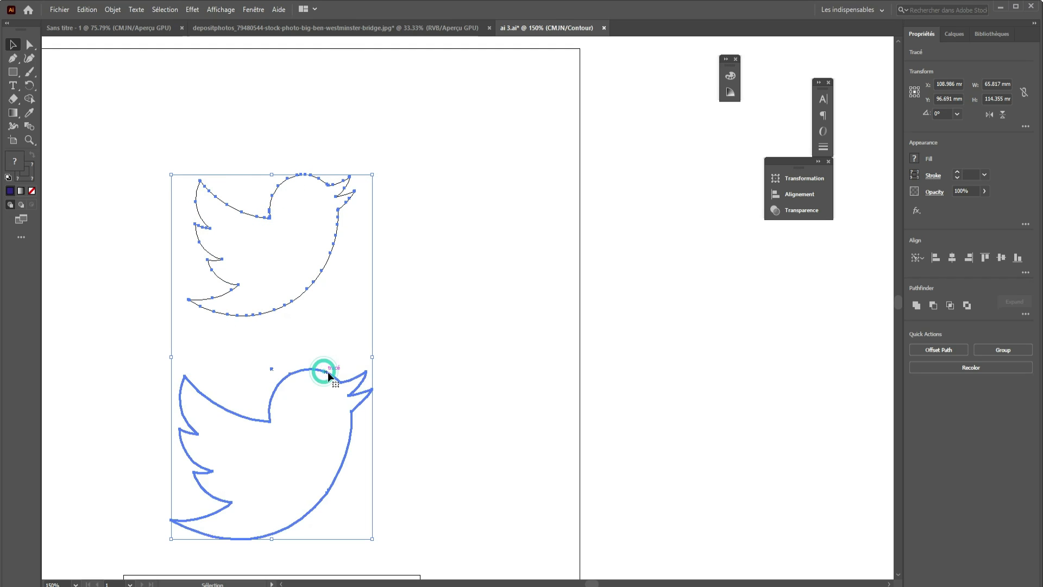
click(430, 412)
click(351, 381)
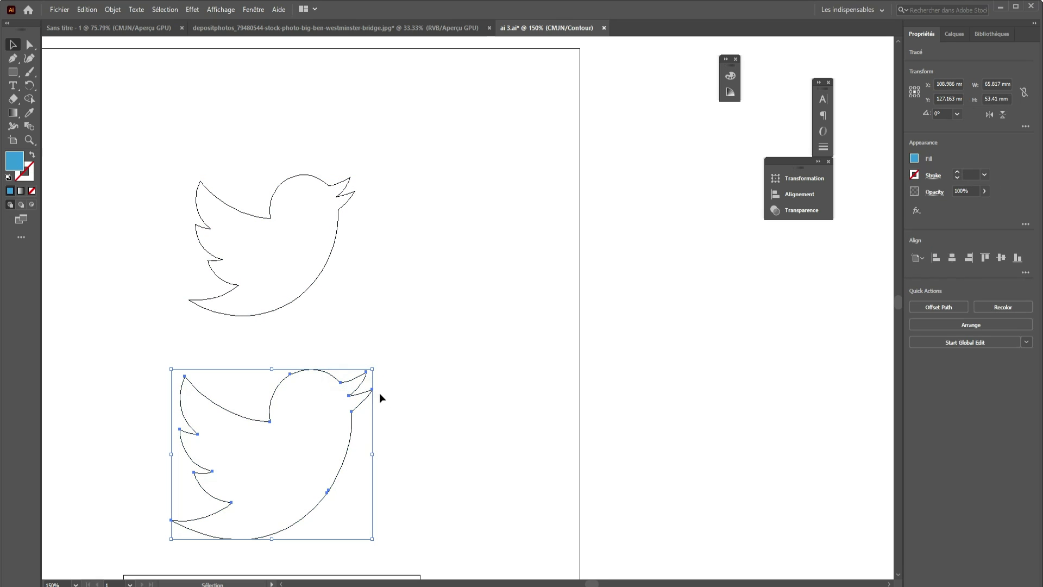
scroll(357, 450, down, 1)
drag(357, 450, 365, 367)
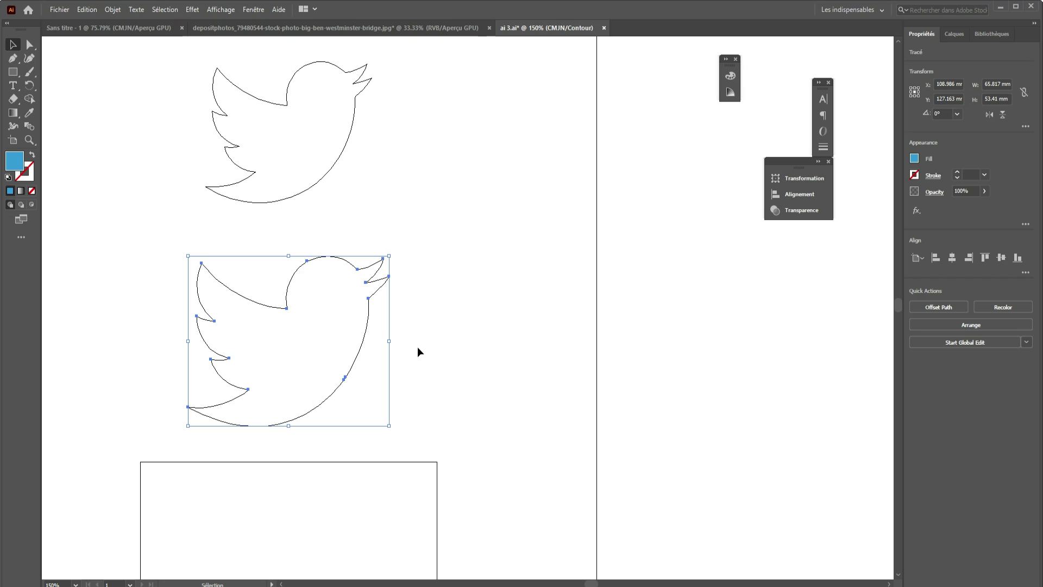
- Return to full-colour view and Alt-drag a copy of the artboard to the right
key(ctrl+y)
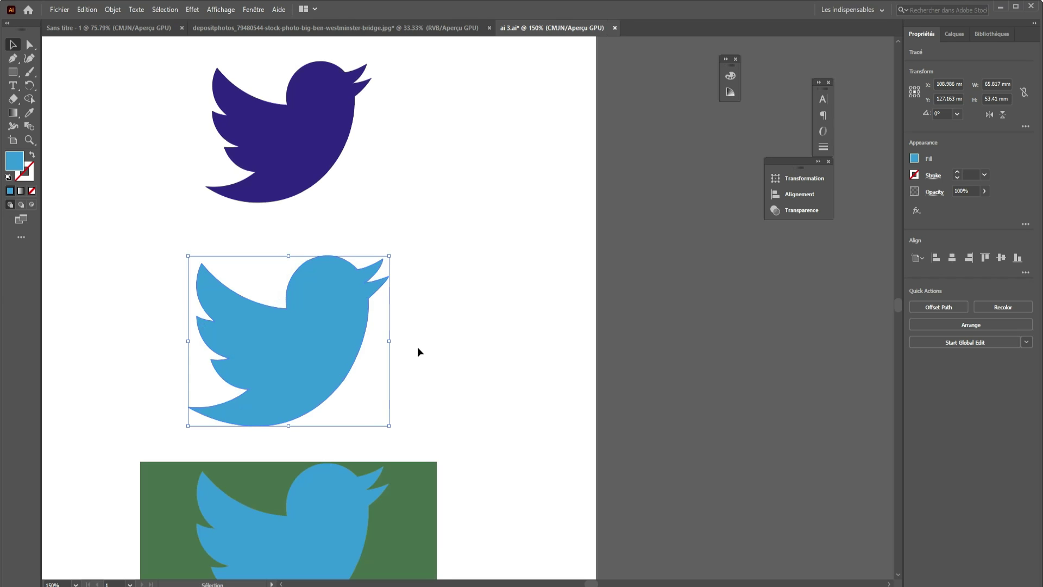
key(ctrl+minus)
key(ctrl+minus)
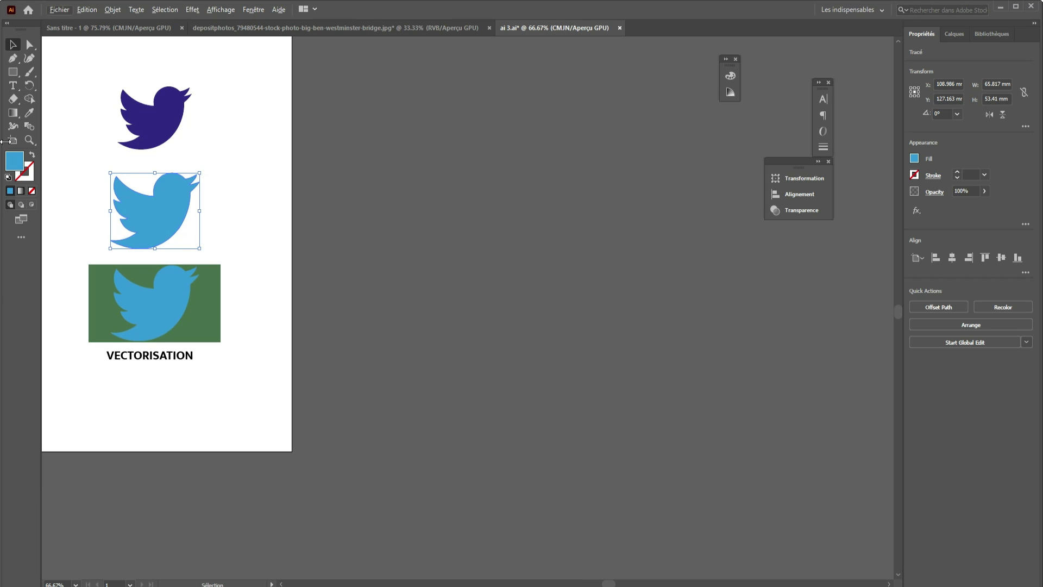
key(shift+o)
drag(291, 350, 506, 350)
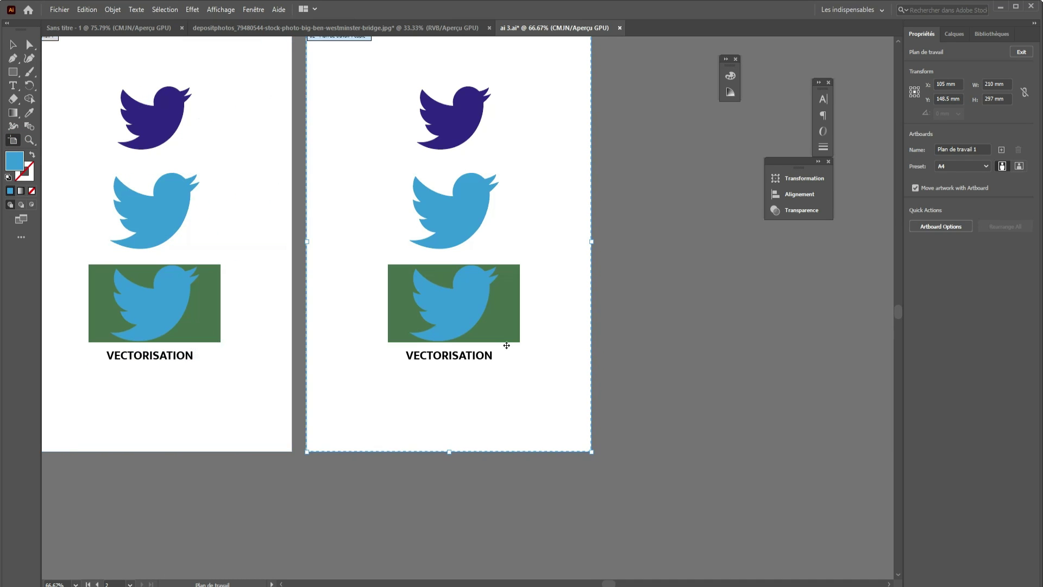
- On the new artboard, delete both birds and the VECTORISATION text, moving the green image near the top
key(v)
mouse_move(545, 83)
mouse_down()
mouse_move(446, 221)
mouse_move(409, 224)
mouse_up()
key(Delete)
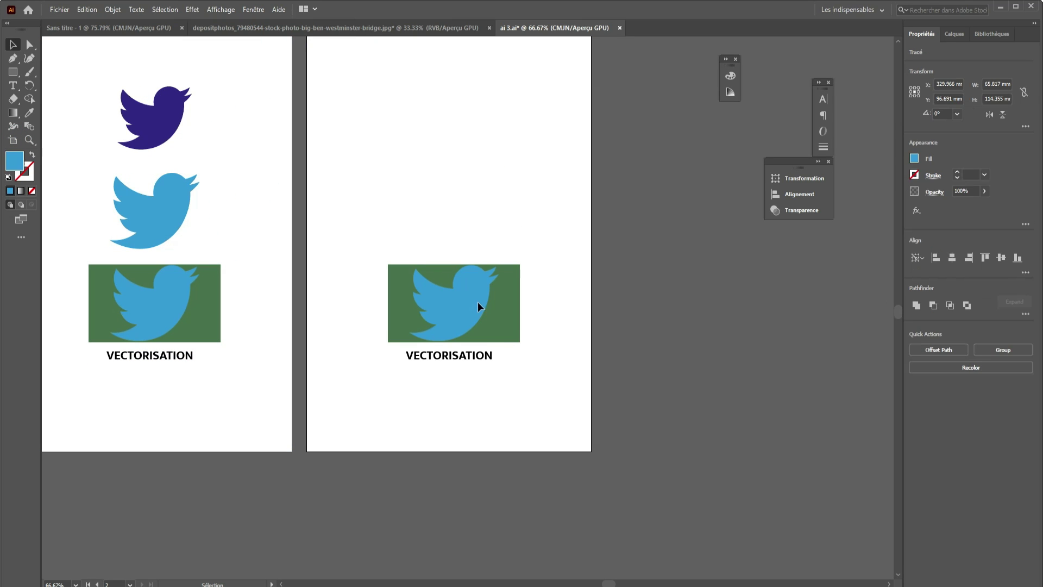
click(486, 359)
key(Delete)
click(474, 306)
drag(486, 205, 395, 295)
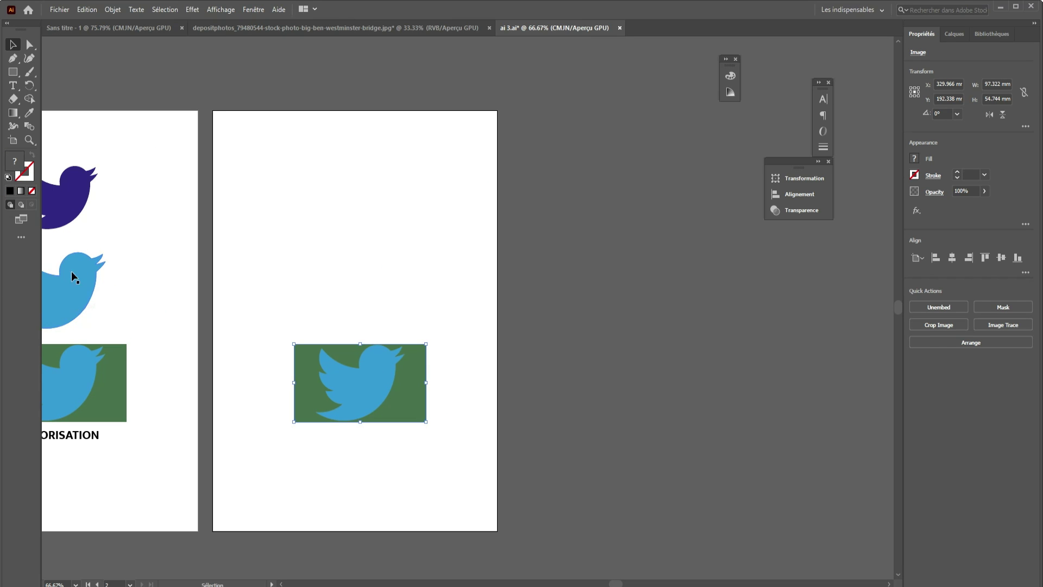
drag(373, 372, 366, 165)
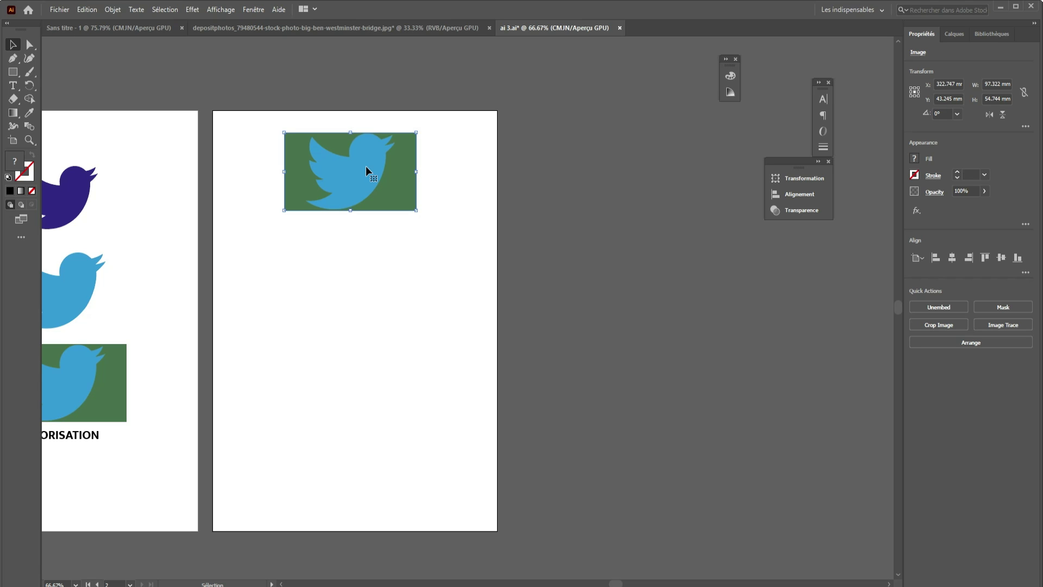
- Image Trace the green bird image with the default preset, accepting the slow-trace warning
click(995, 329)
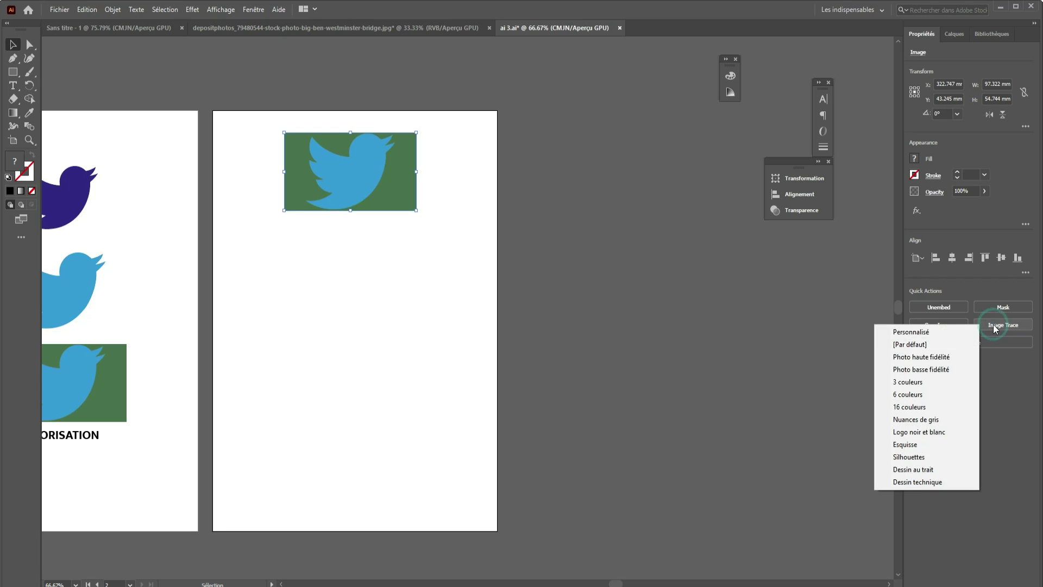
click(917, 345)
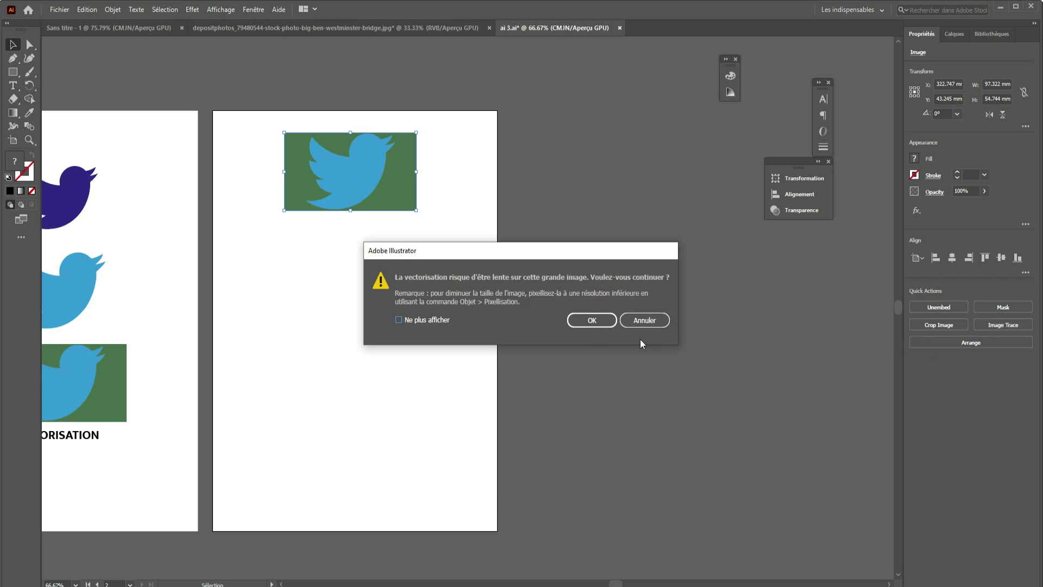
click(585, 320)
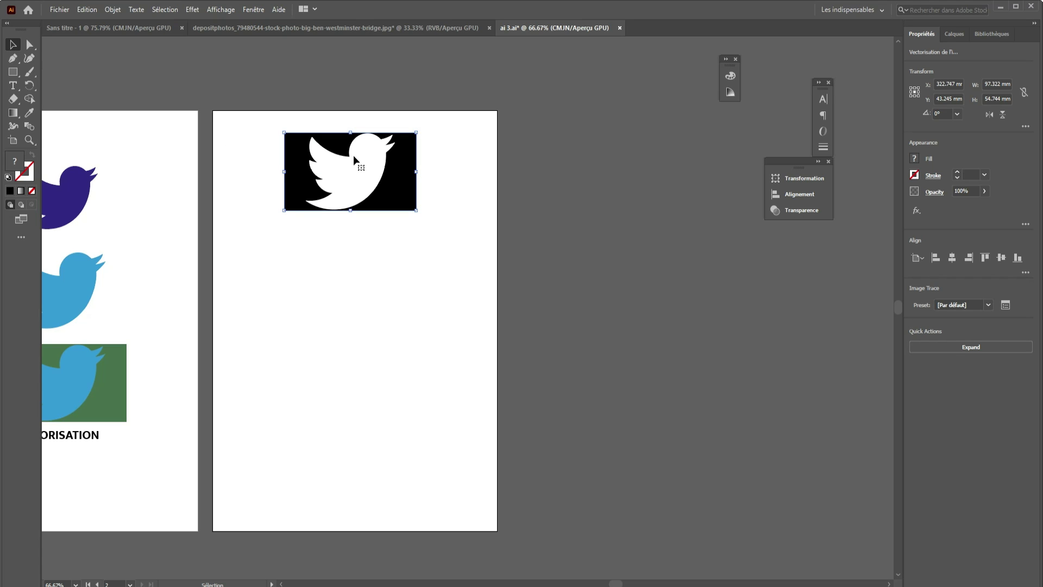
click(424, 225)
click(396, 173)
- Check the trace in Outline view, return to preview, and reselect the traced bird
key(ctrl+y)
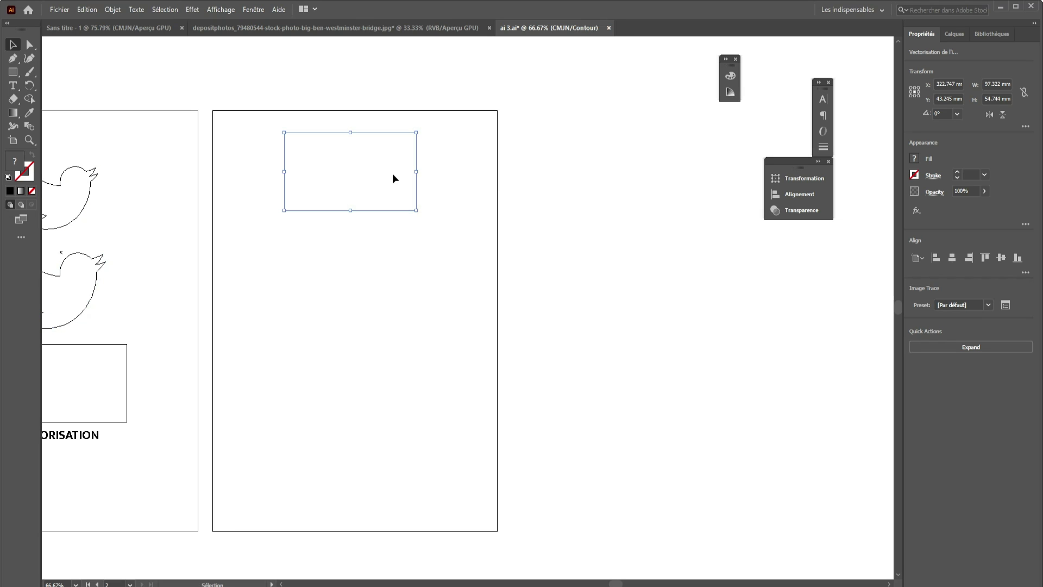
click(503, 254)
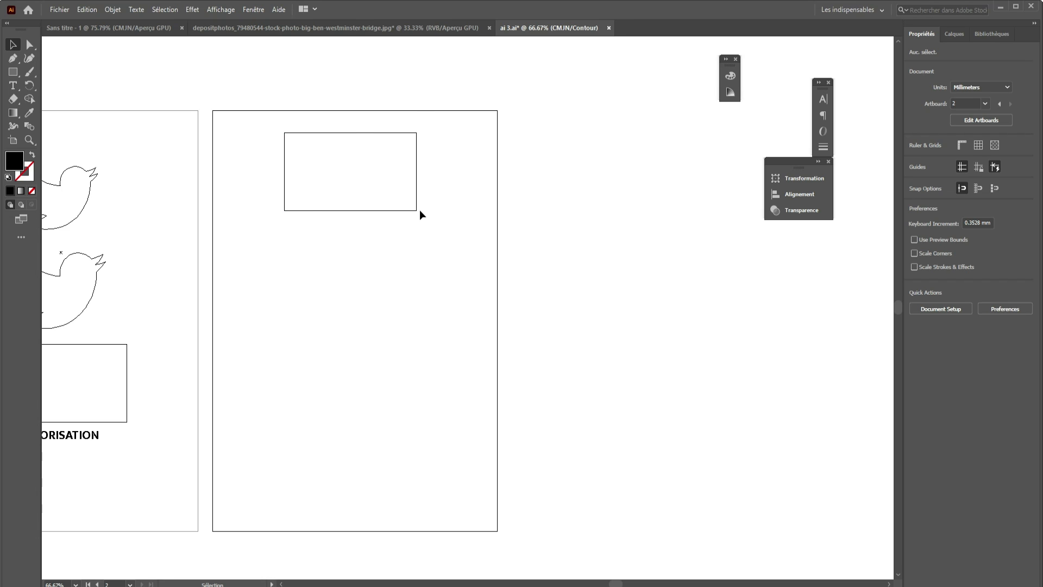
key(ctrl+y)
click(410, 195)
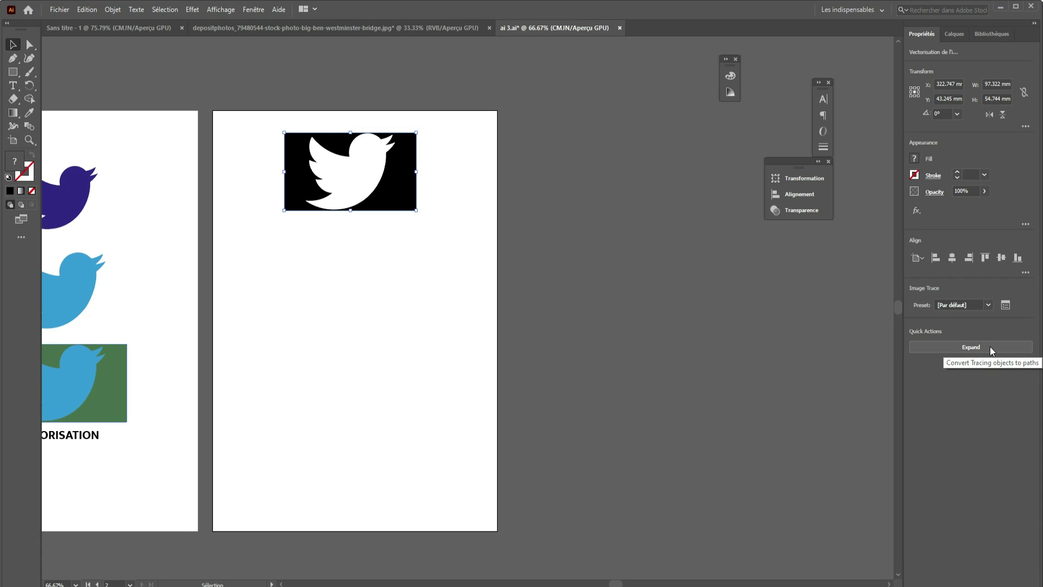
click(112, 9)
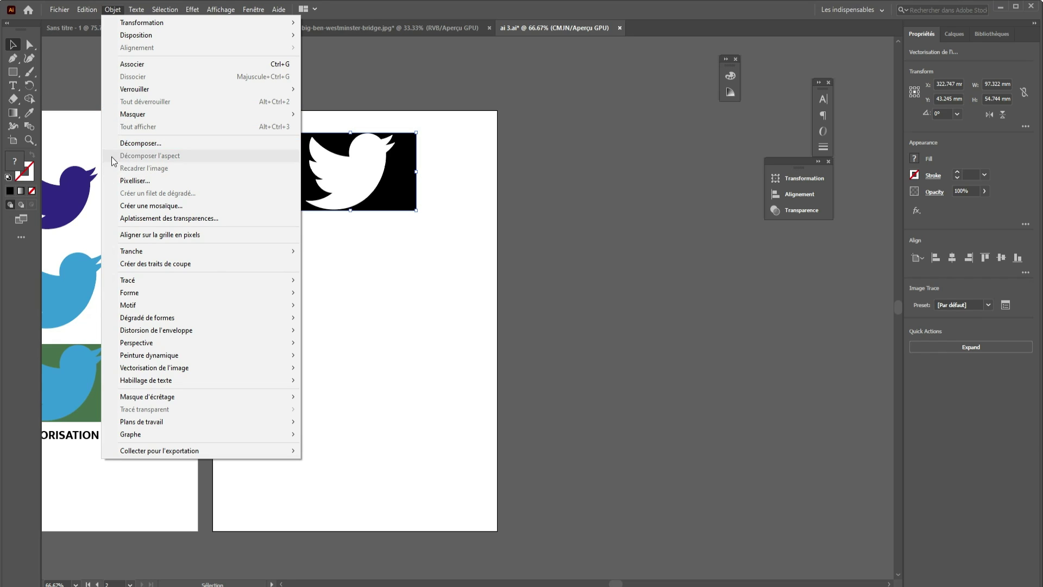
- Expand the tracing into vector paths and briefly isolate the resulting bird group
click(146, 144)
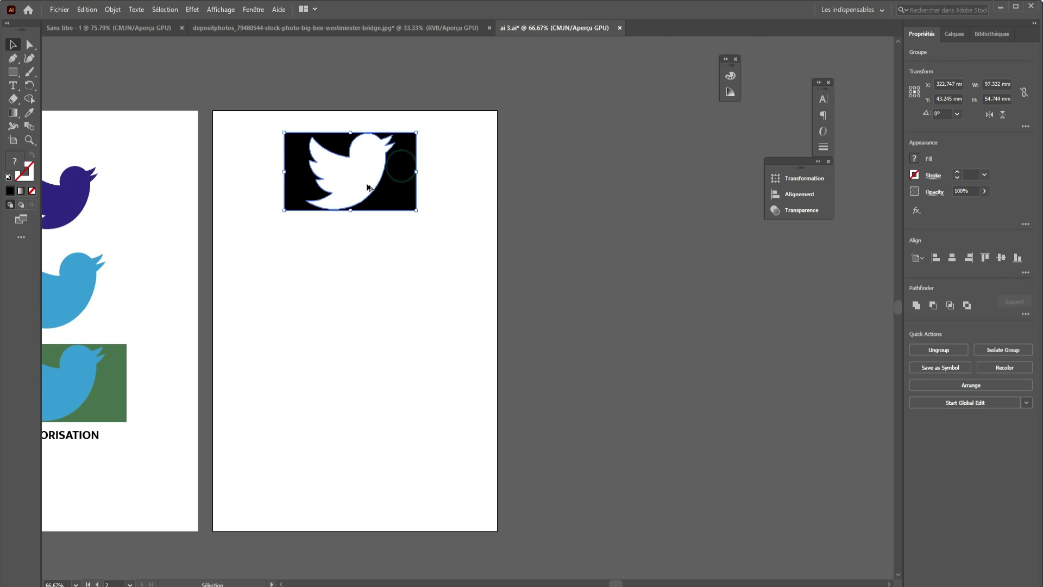
scroll(366, 184, up, 3)
right_click(407, 245)
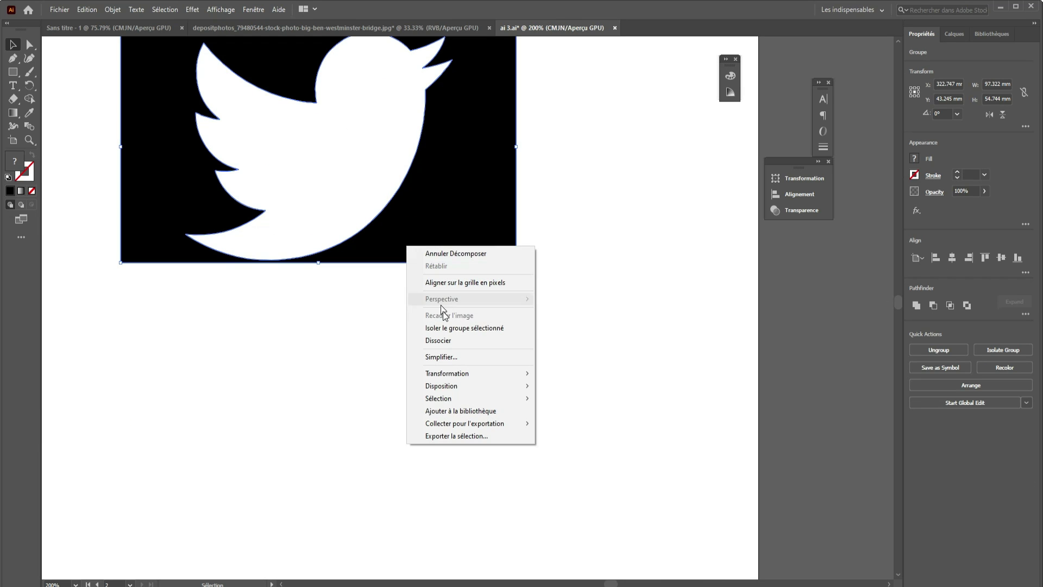
click(823, 378)
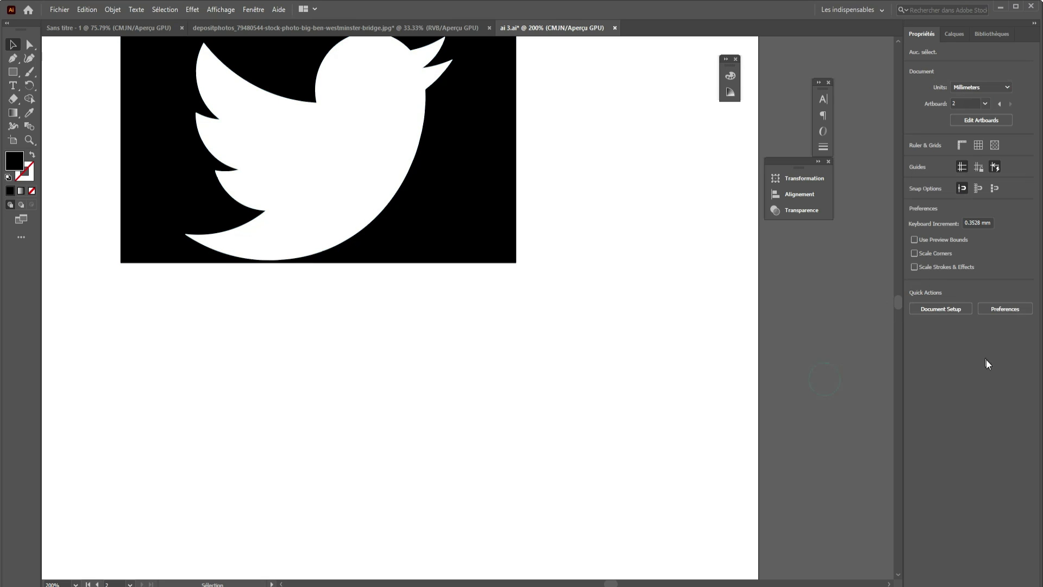
click(409, 188)
click(435, 202)
double_click(434, 202)
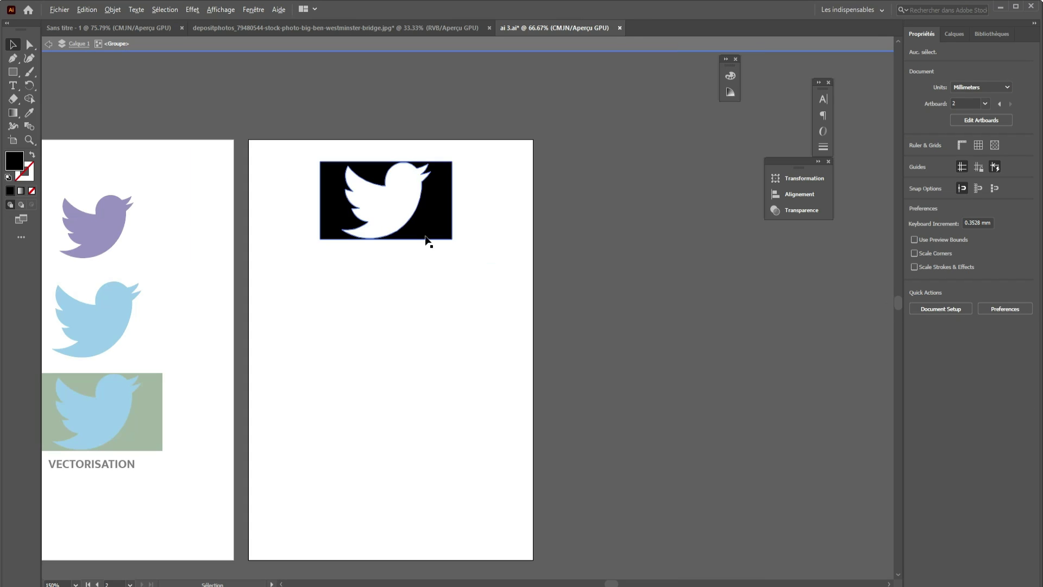
scroll(423, 237, down, 3)
click(440, 216)
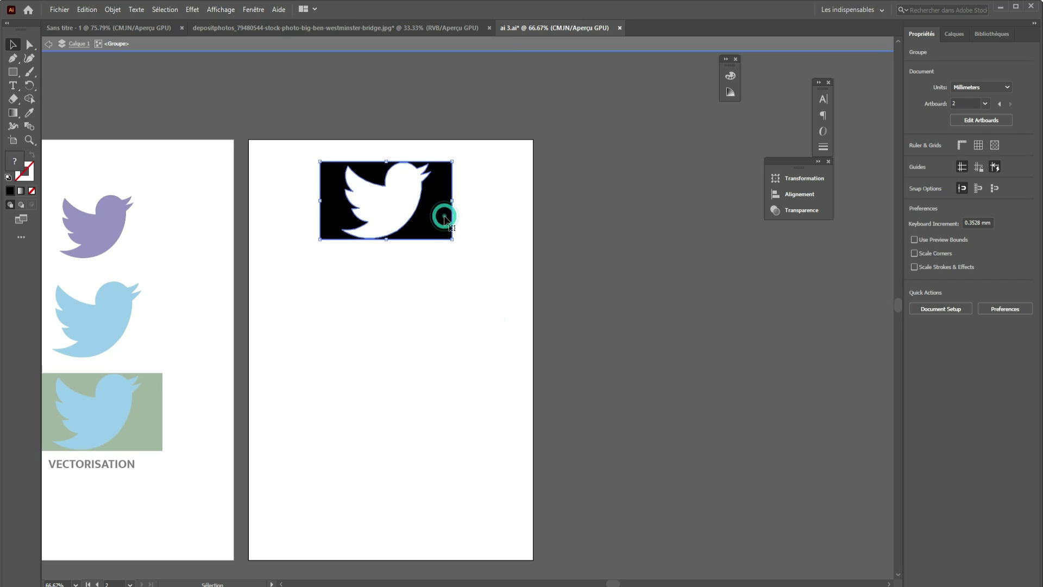
double_click(549, 281)
click(438, 217)
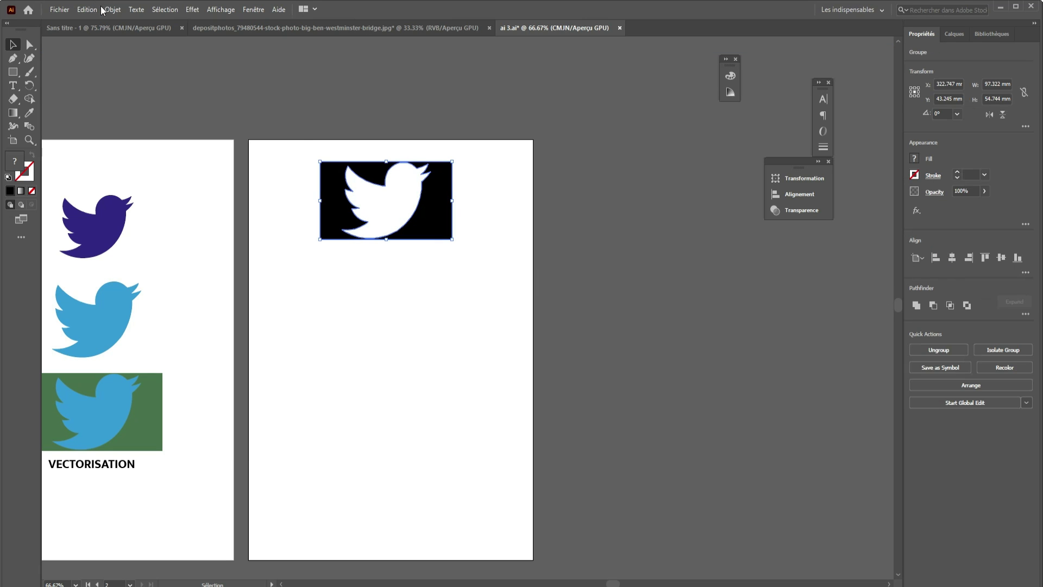
- Ungroup the expanded bird via Quick Actions and select the black background shape
click(112, 9)
click(156, 141)
click(944, 351)
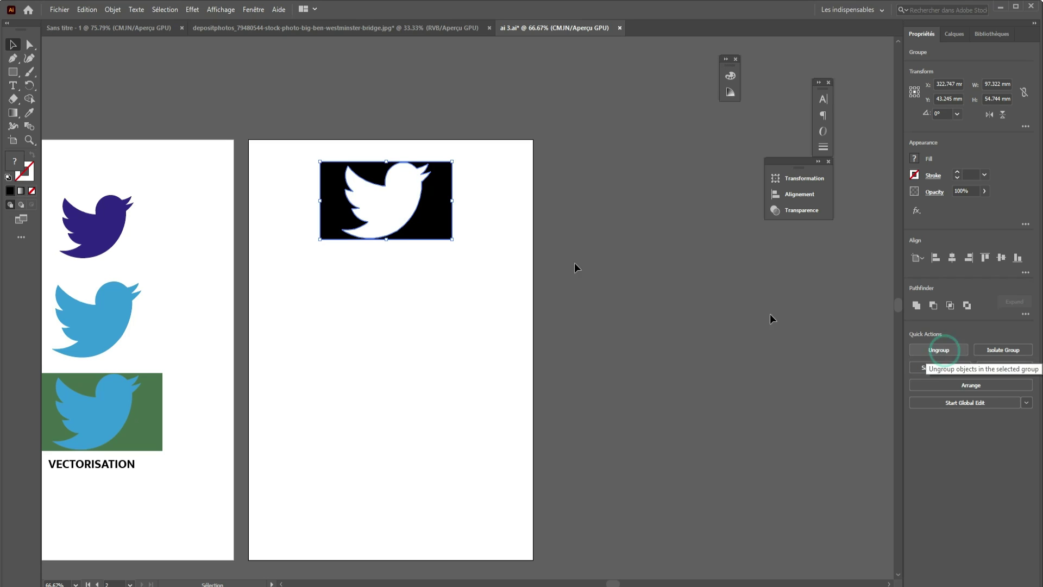
right_click(419, 215)
click(481, 232)
click(433, 208)
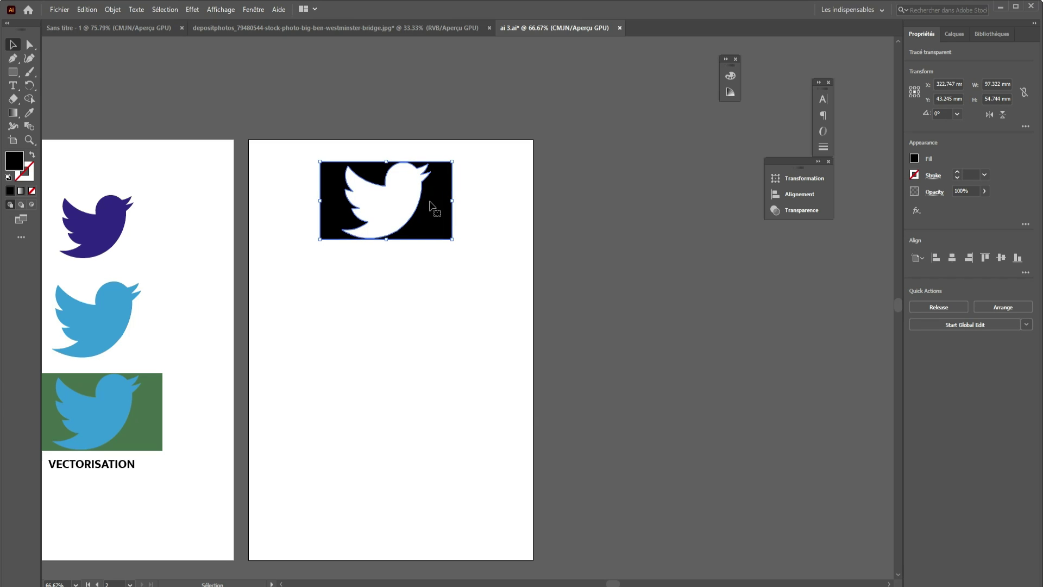
- Delete the black background and eyedropper the top-left bird's dark blue onto the white bird
key(Delete)
click(395, 186)
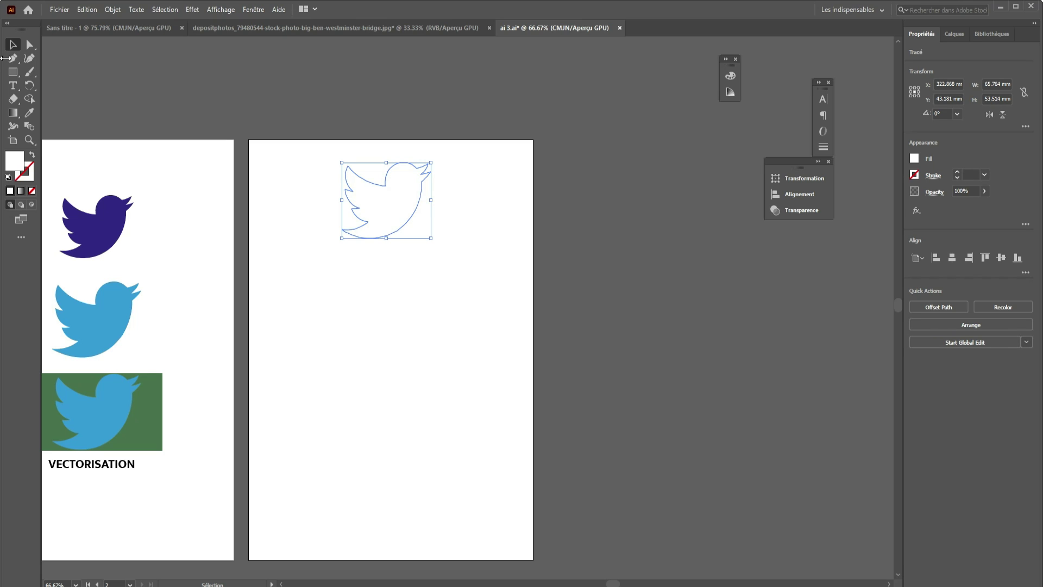
click(30, 114)
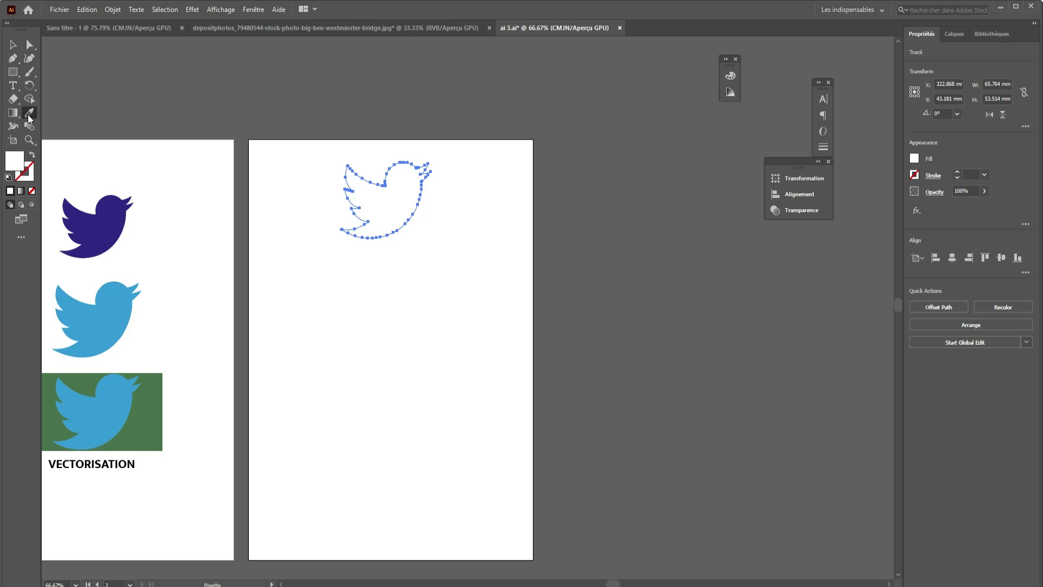
click(111, 220)
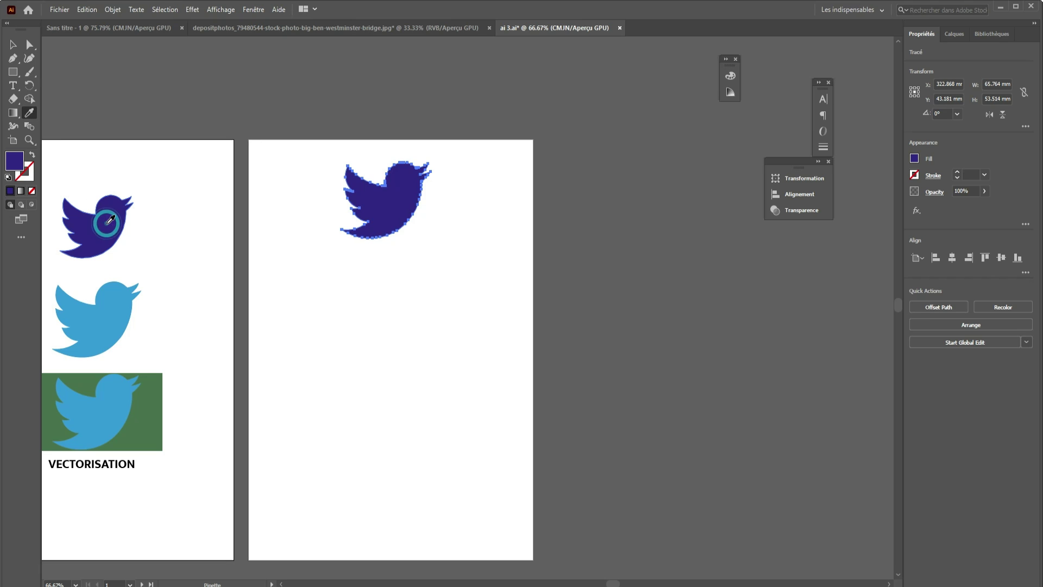
click(13, 44)
click(484, 291)
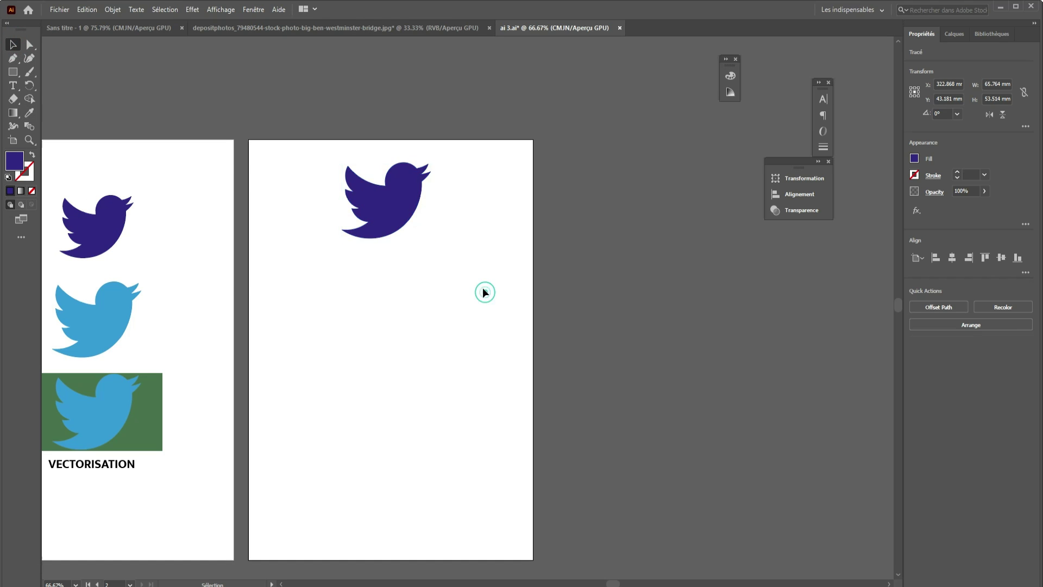
scroll(404, 194, up, 2)
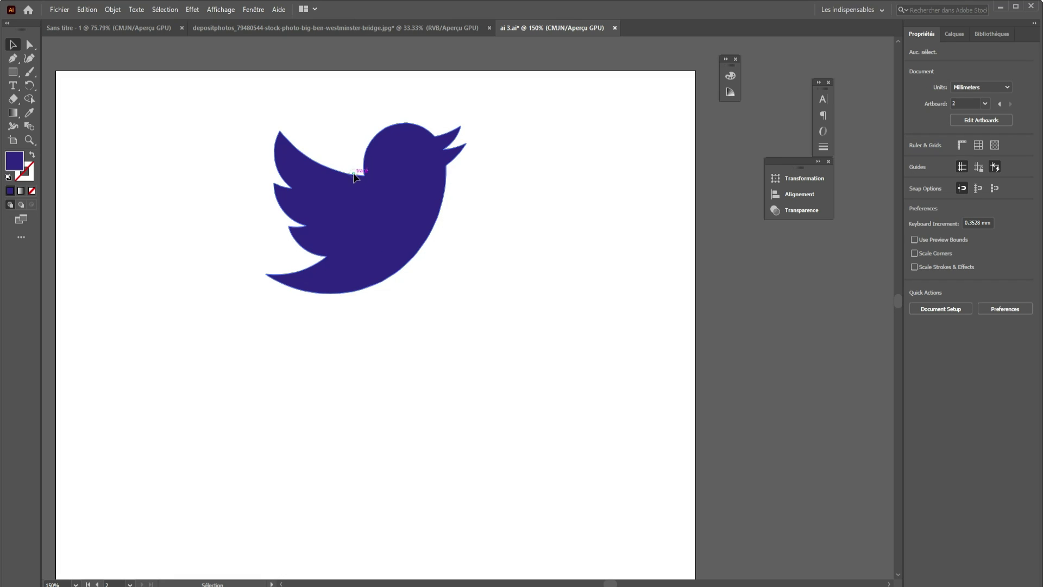
click(354, 173)
scroll(331, 161, up, 5)
scroll(373, 299, up, 10)
scroll(308, 402, up, 5)
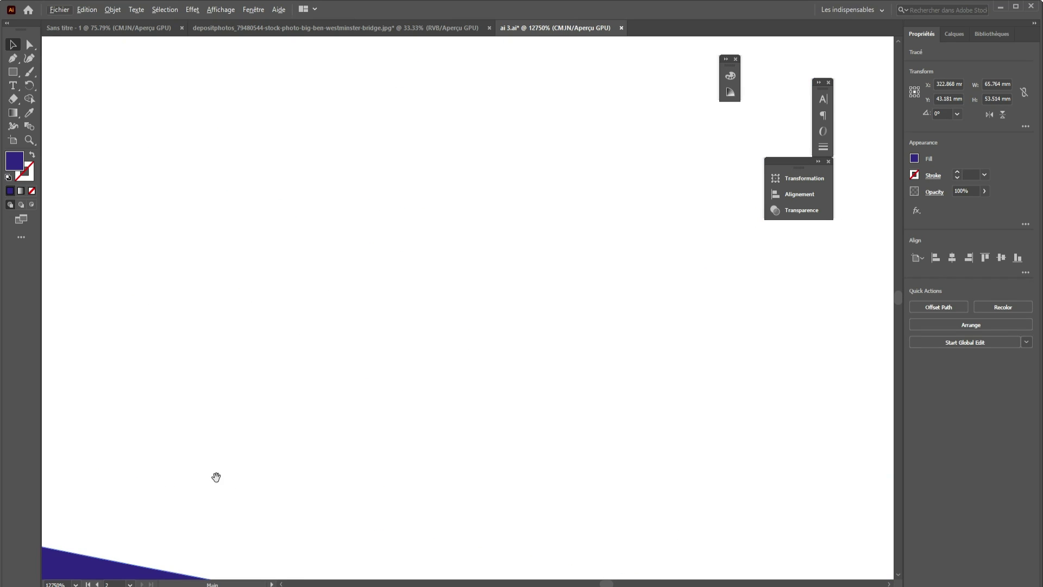
scroll(307, 402, up, 3)
scroll(237, 416, up, 2)
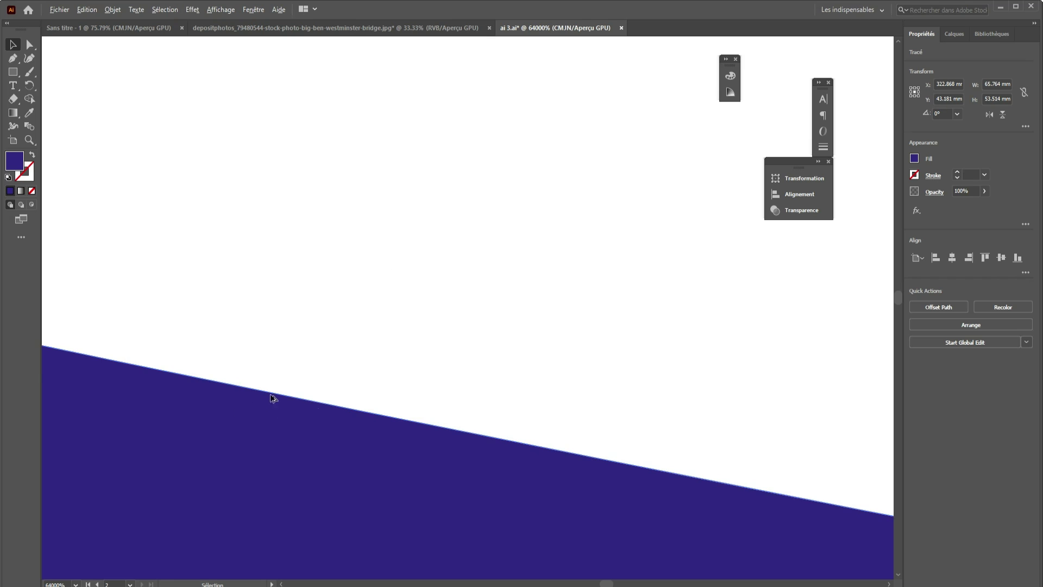
scroll(256, 396, down, 5)
scroll(293, 416, down, 15)
scroll(258, 434, down, 5)
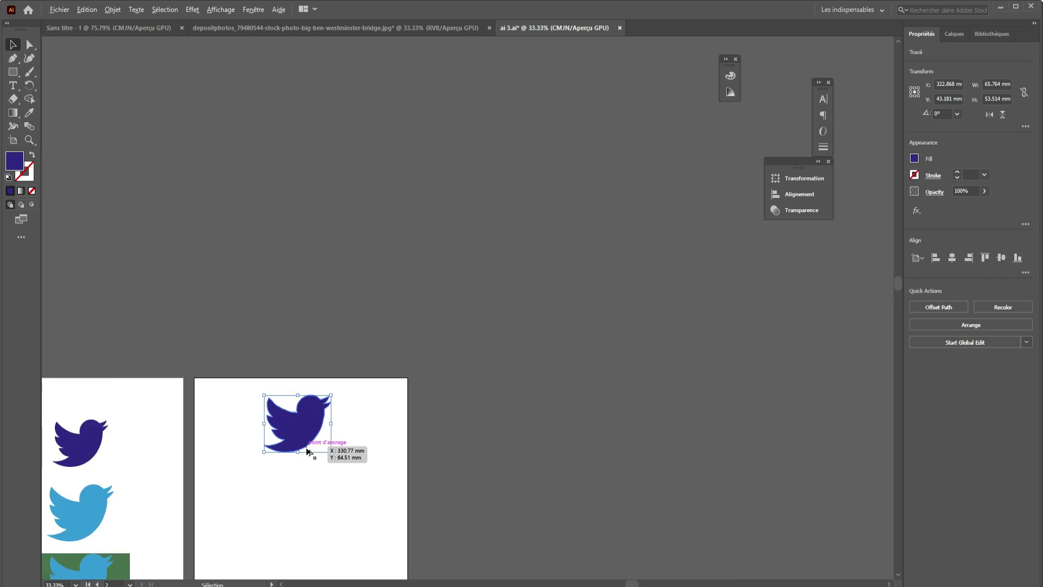
scroll(325, 429, up, 4)
scroll(334, 400, up, 1)
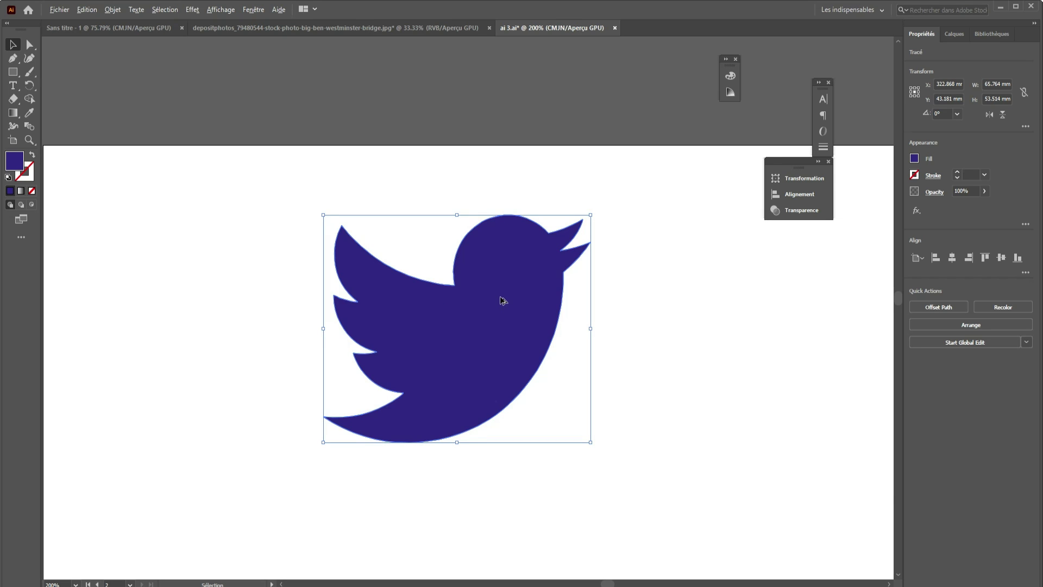
scroll(501, 299, down, 3)
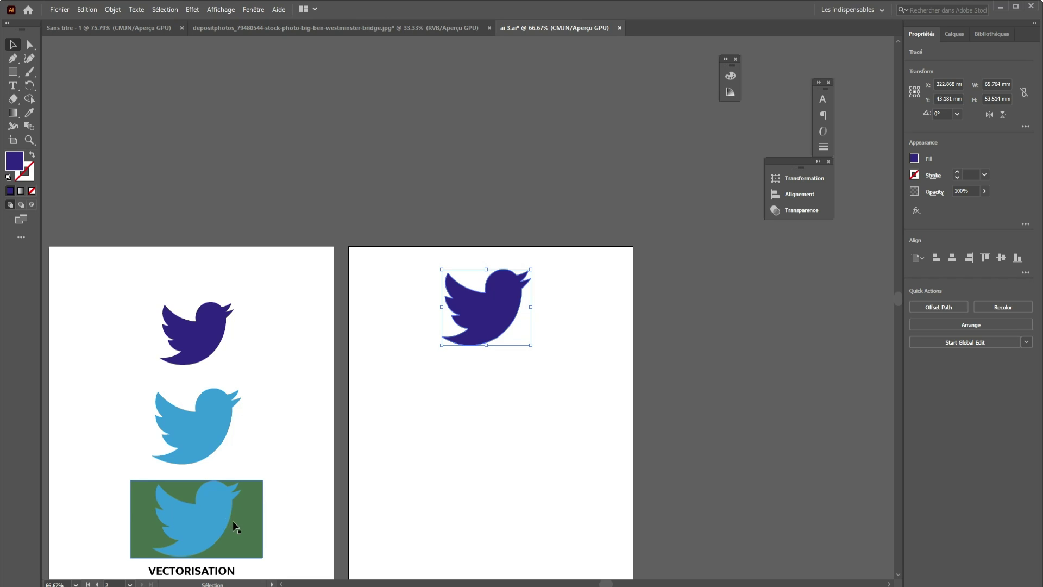
- Copy the green-background bird image onto the second artboard and nudge it slightly left
click(174, 529)
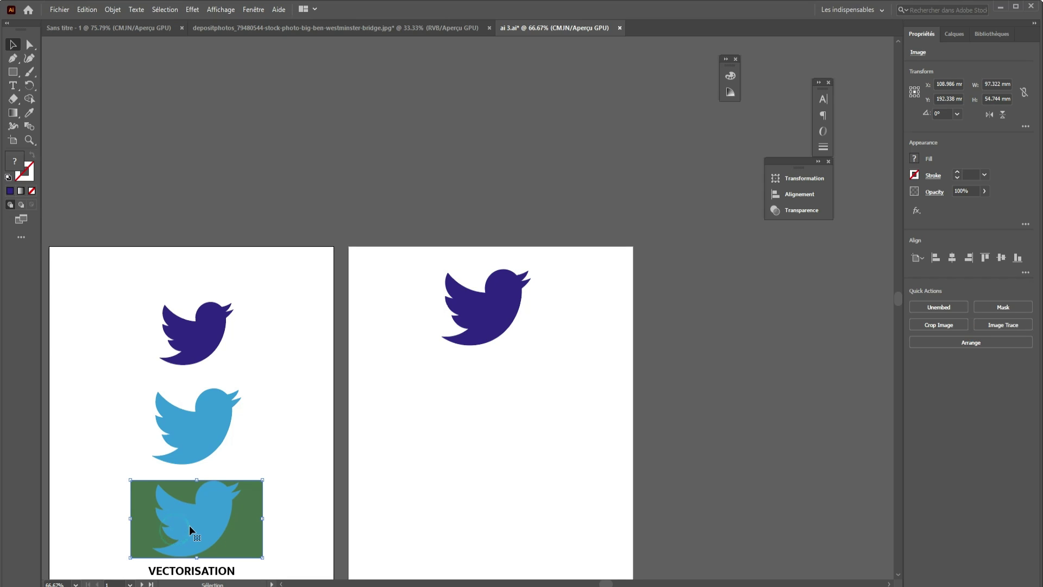
mouse_move(197, 527)
mouse_down()
mouse_move(488, 428)
mouse_move(470, 450)
mouse_up()
key(shift+Left)
- Expand Calque 1 in the Calques panel, adjust the image position, and lock the <Image> row
click(956, 34)
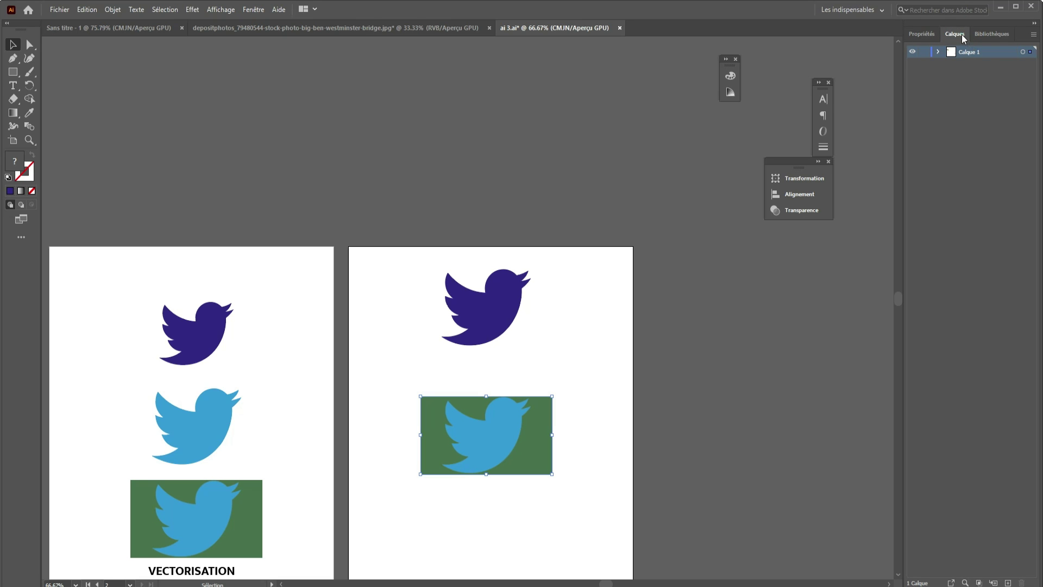
click(254, 10)
click(298, 208)
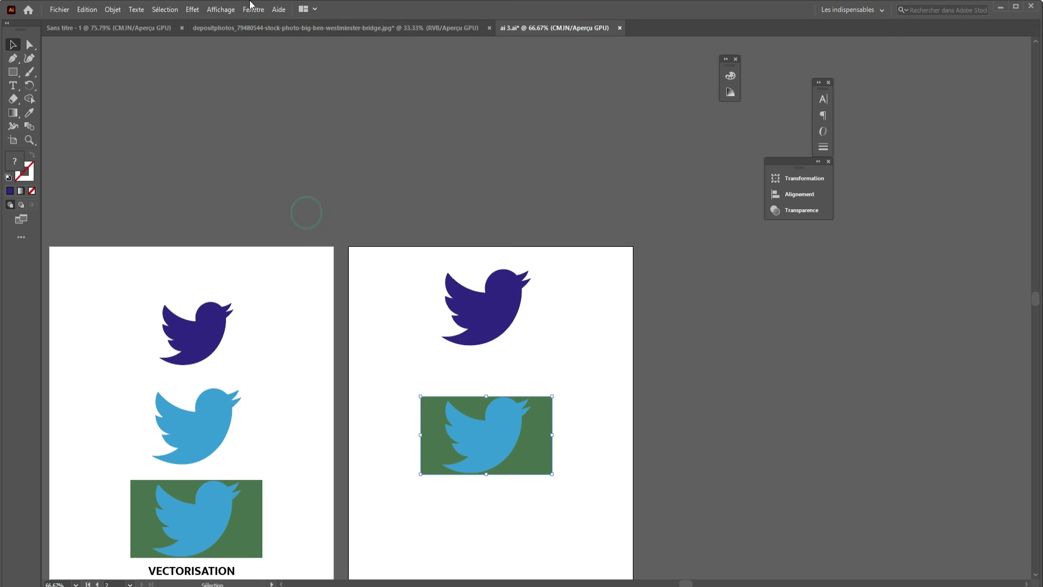
click(254, 10)
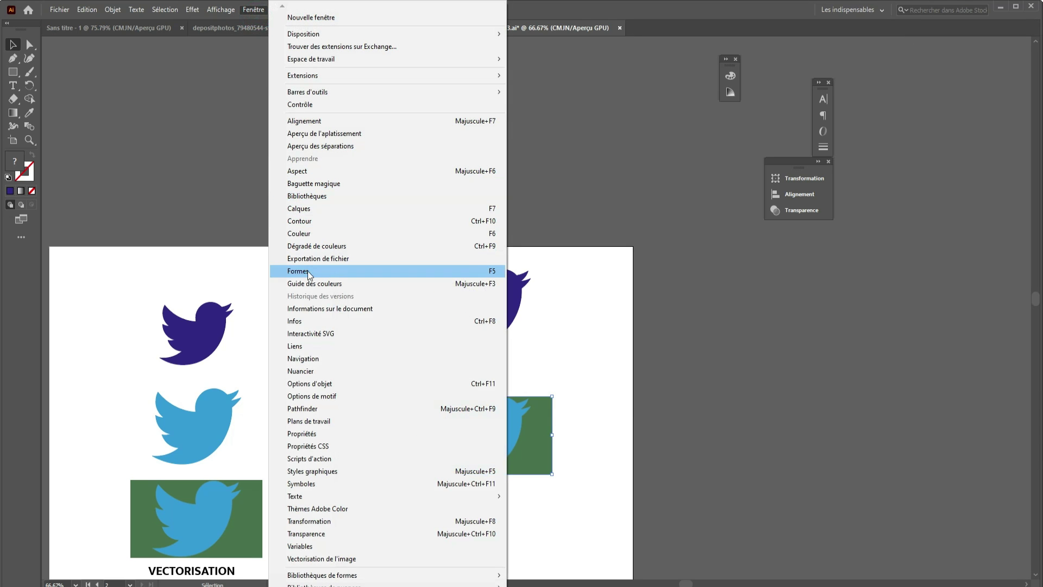
click(315, 210)
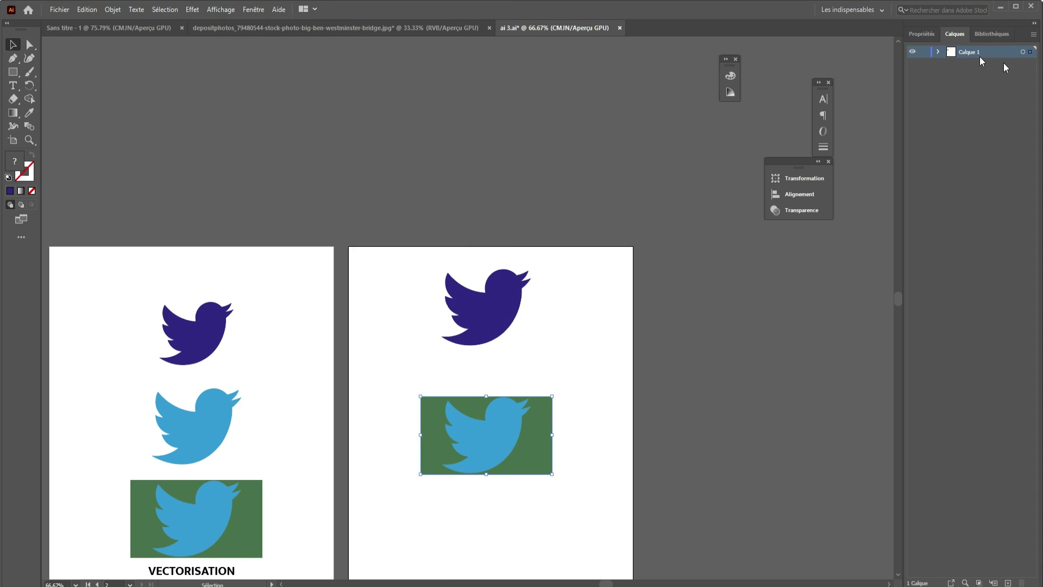
click(938, 52)
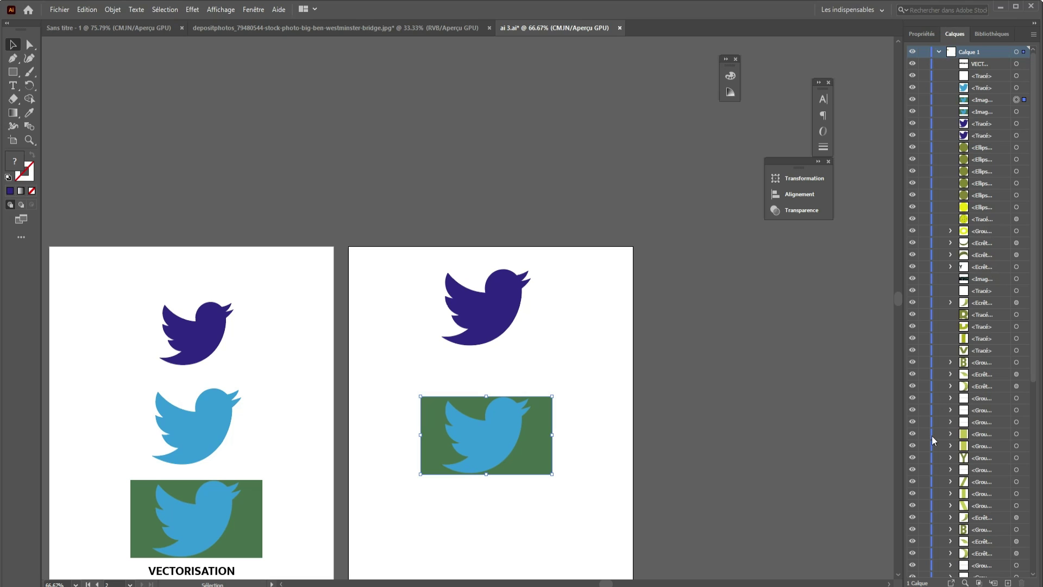
scroll(920, 158, up, 1)
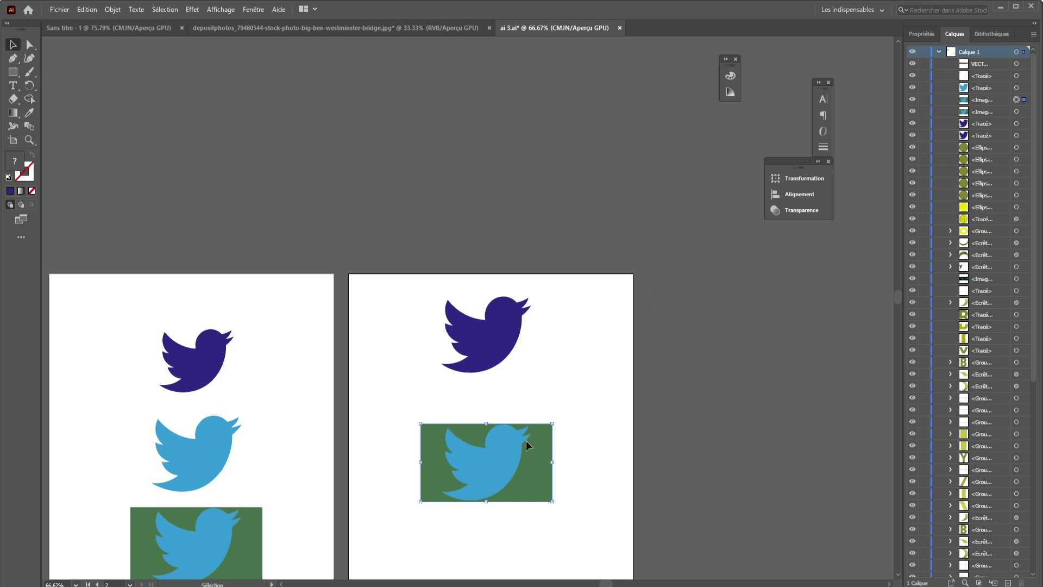
drag(515, 446, 509, 441)
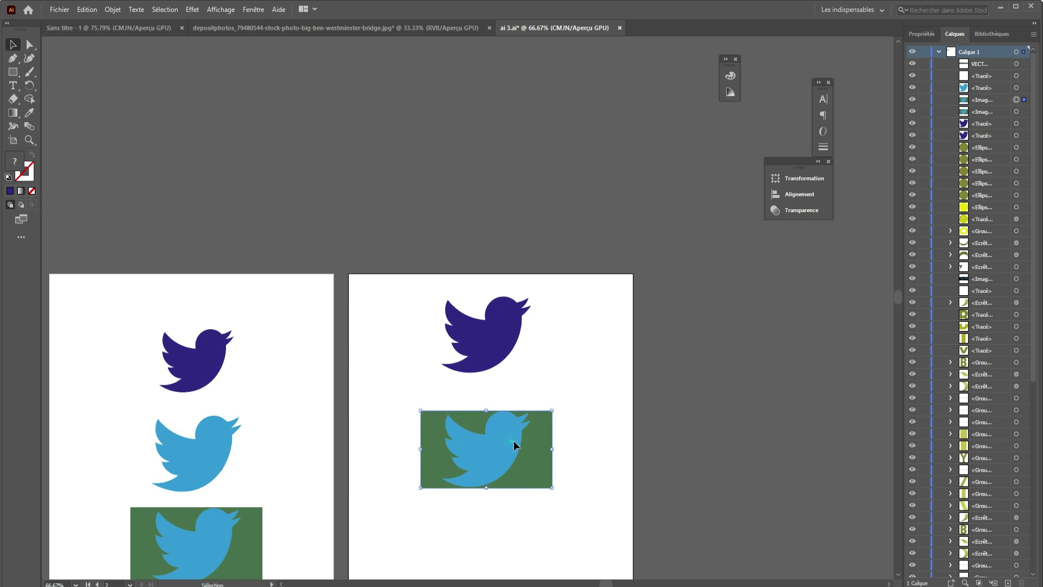
click(924, 100)
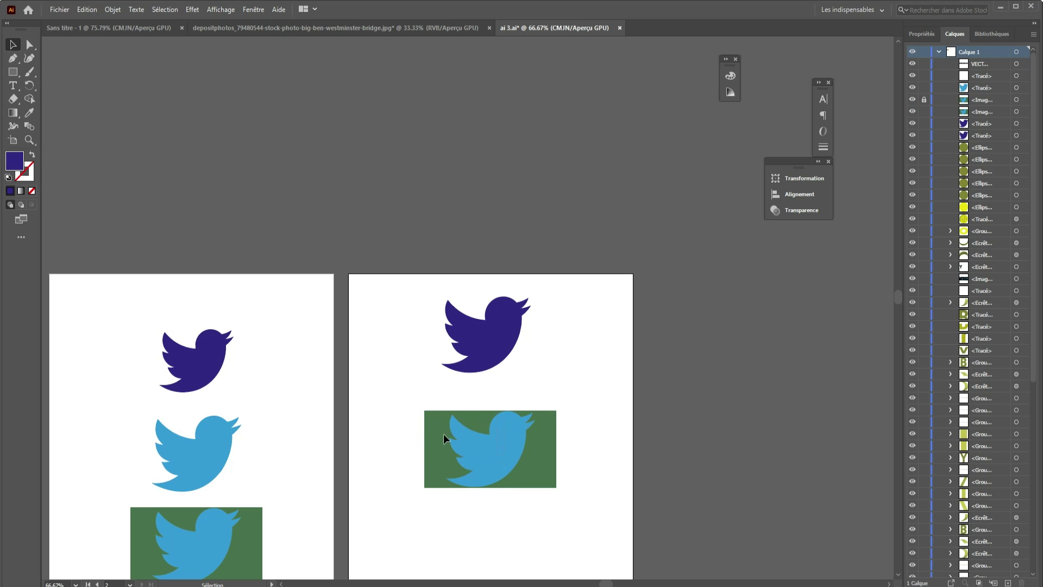
- Center the green-background bird in view and pick the Pen tool
scroll(480, 445, up, 3)
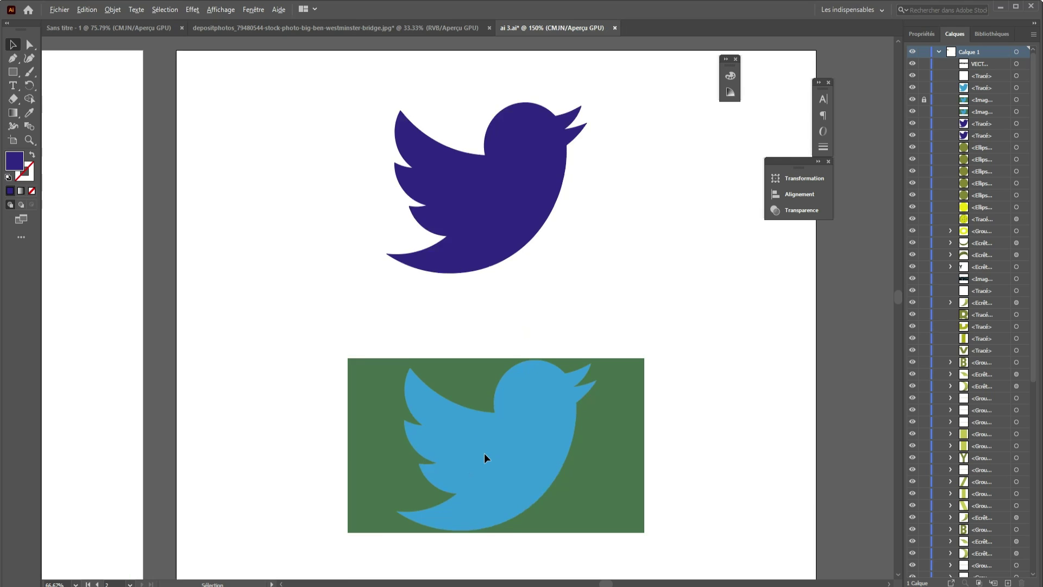
scroll(484, 453, up, 1)
drag(470, 498, 441, 355)
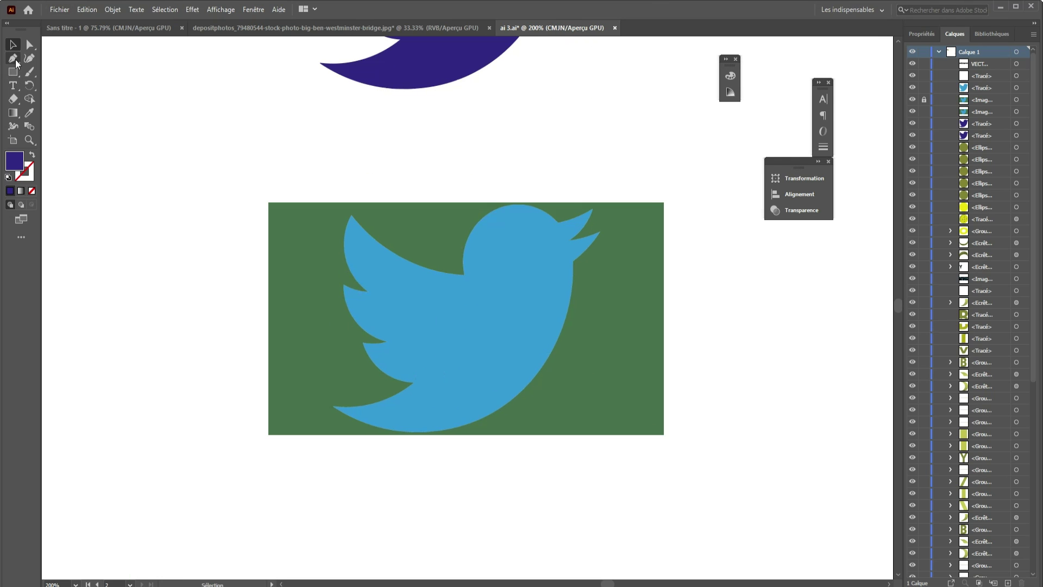
click(13, 58)
scroll(575, 215, up, 1)
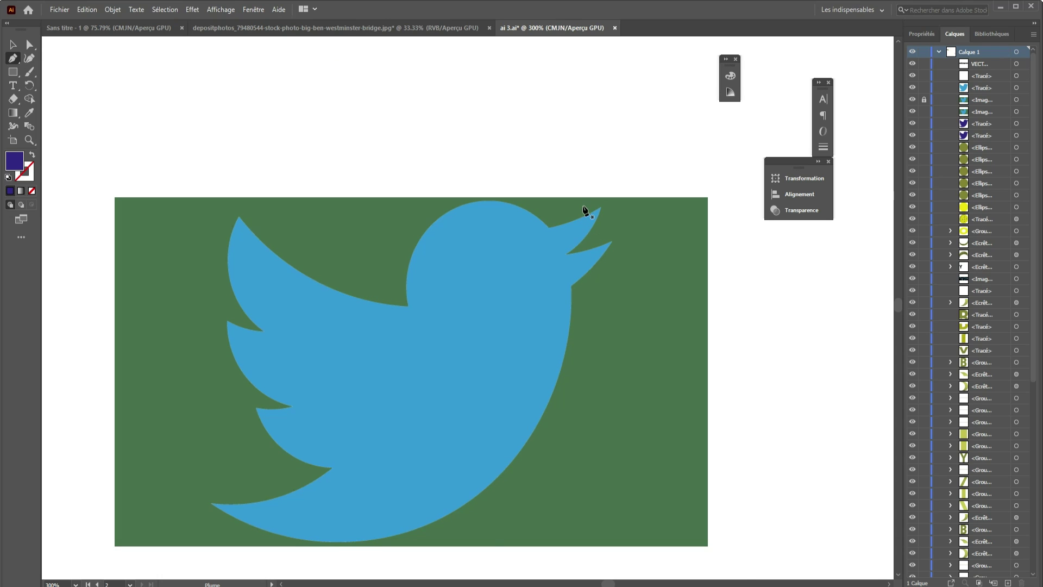
scroll(587, 211, up, 1)
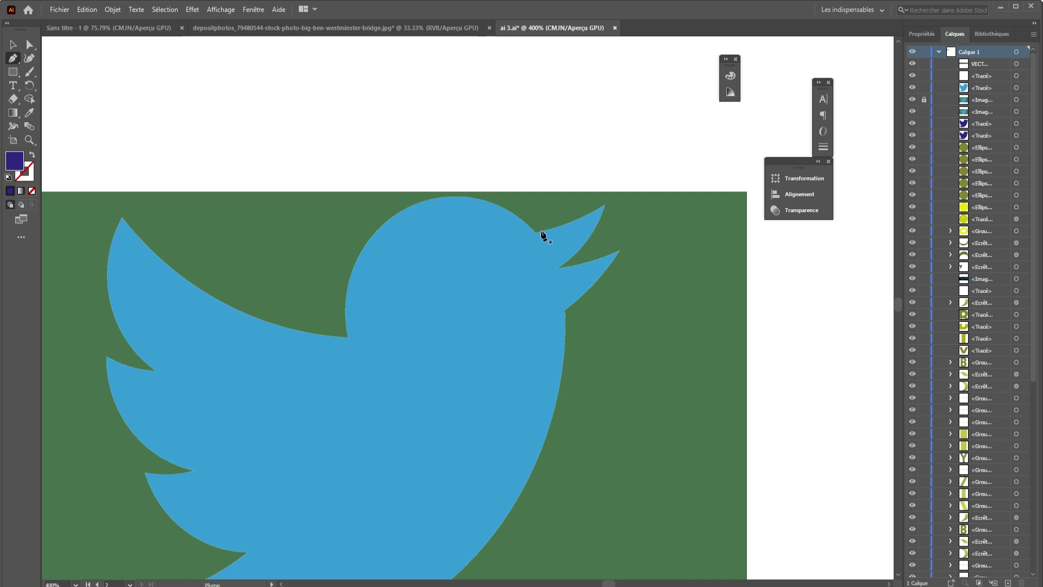
scroll(542, 236, down, 3)
scroll(453, 240, up, 3)
- Inspect the dark blue bird's anchors in Outline mode, then zoom to the beak in Preview
key(v)
click(509, 100)
key(ctrl+y)
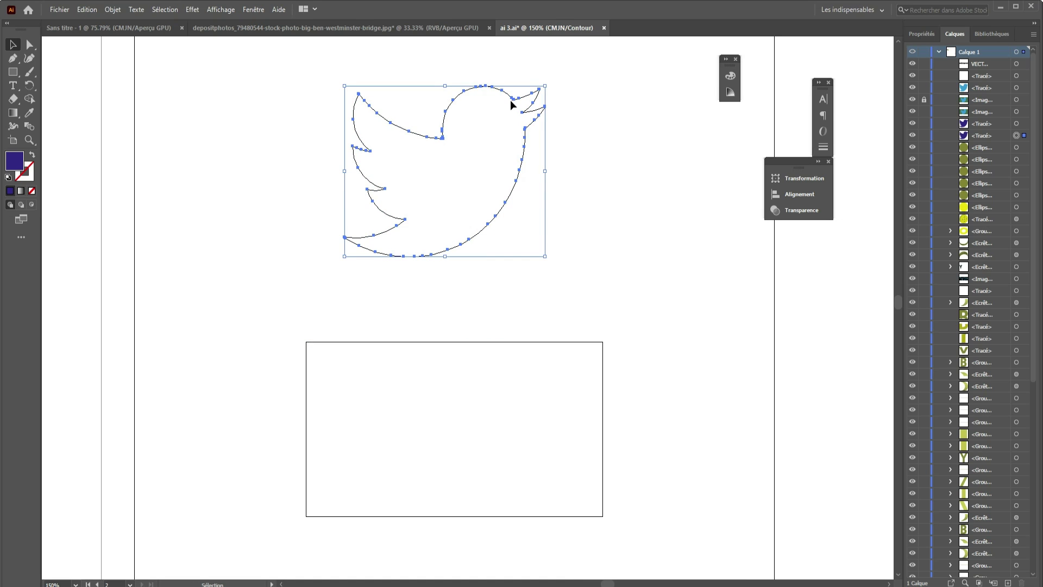
scroll(512, 101, up, 3)
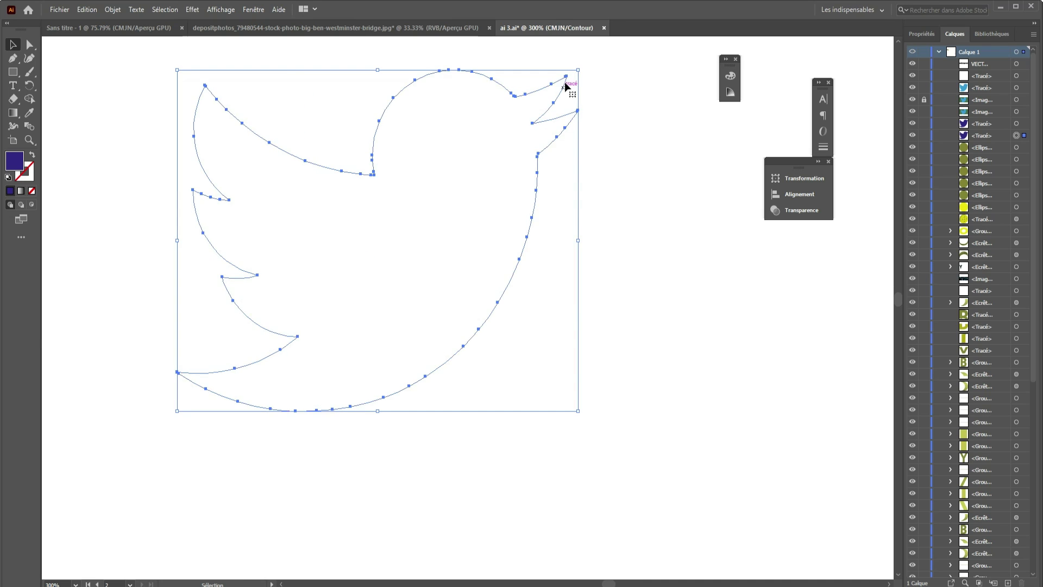
scroll(566, 86, up, 3)
scroll(572, 67, up, 3)
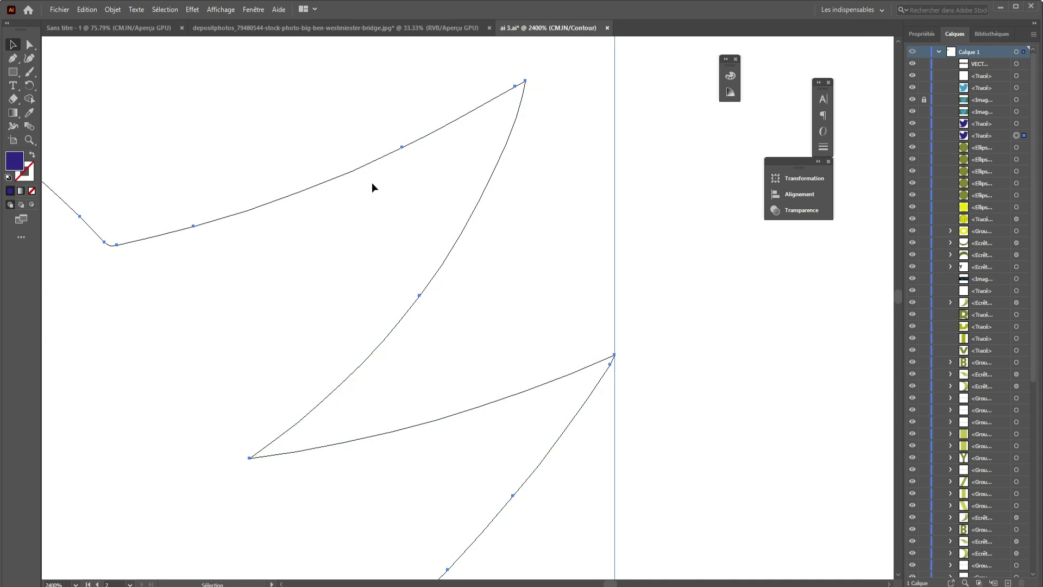
scroll(136, 250, down, 8)
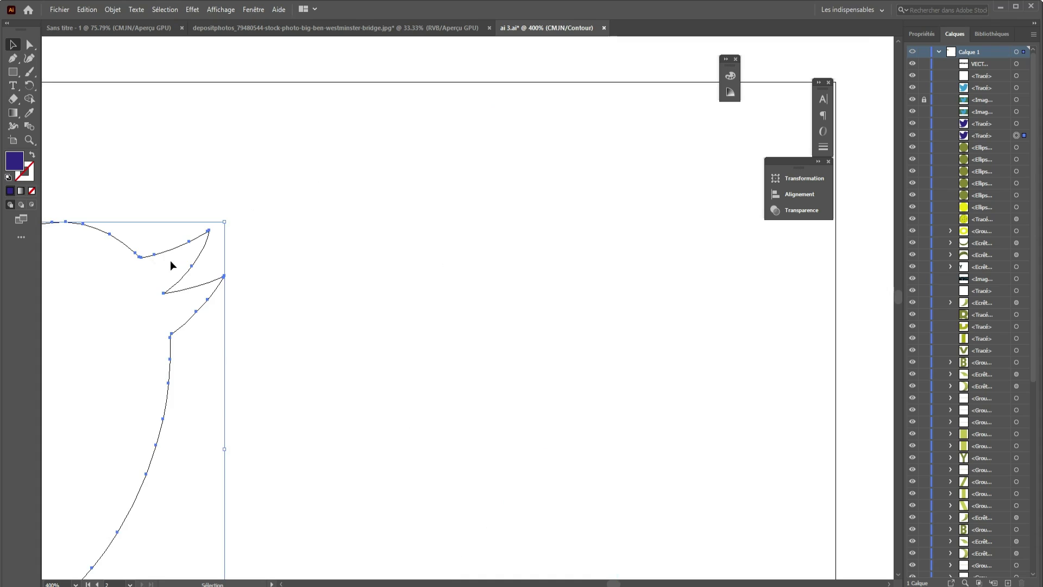
scroll(184, 277, down, 2)
key(a)
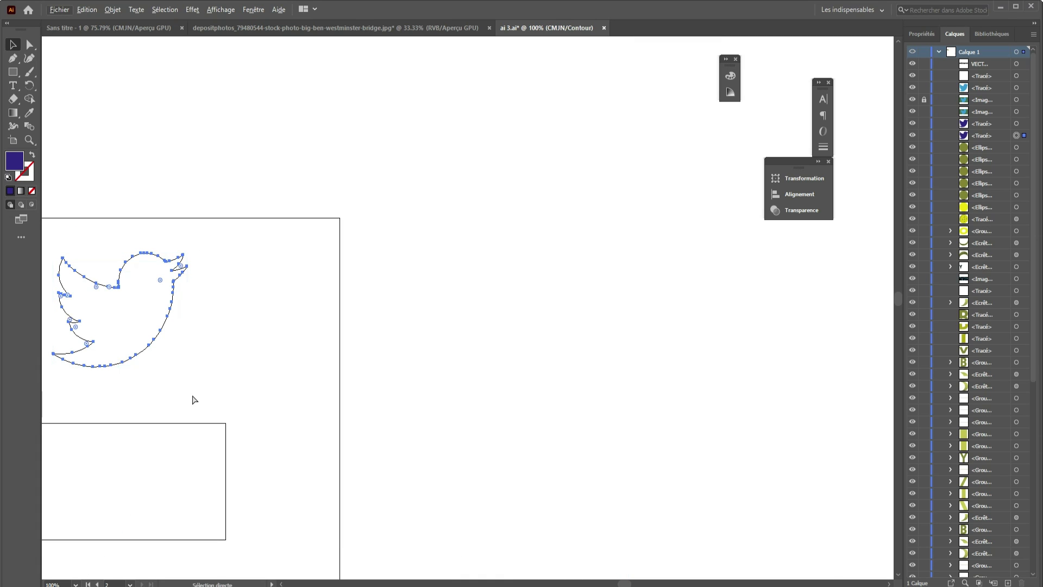
key(ctrl+y)
scroll(168, 451, up, 3)
scroll(188, 436, up, 2)
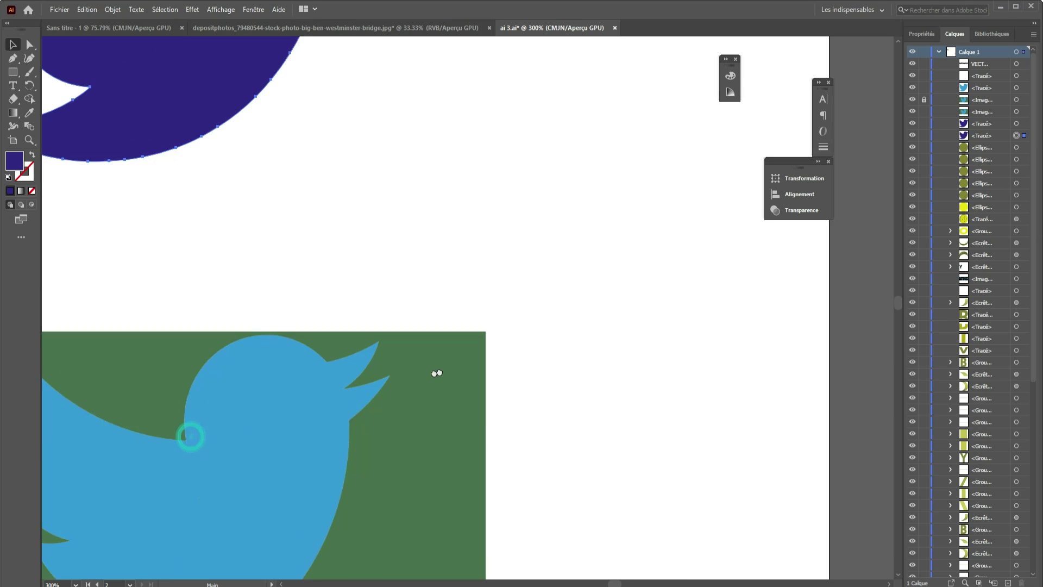
scroll(436, 373, up, 1)
scroll(440, 268, up, 1)
- Start a pen path at the beak tip and curve it along the upper beak edge
scroll(487, 261, up, 1)
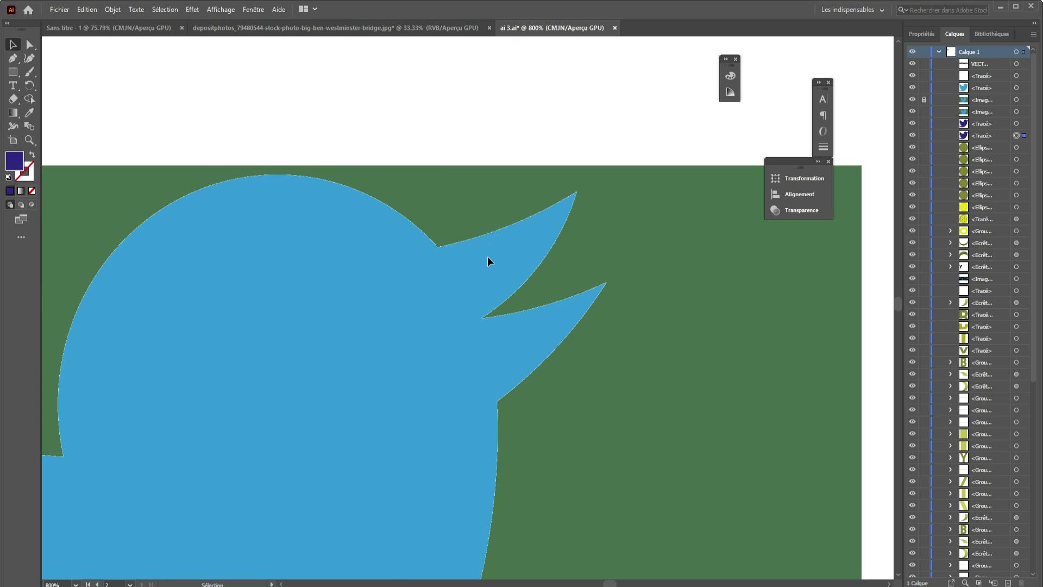
click(9, 59)
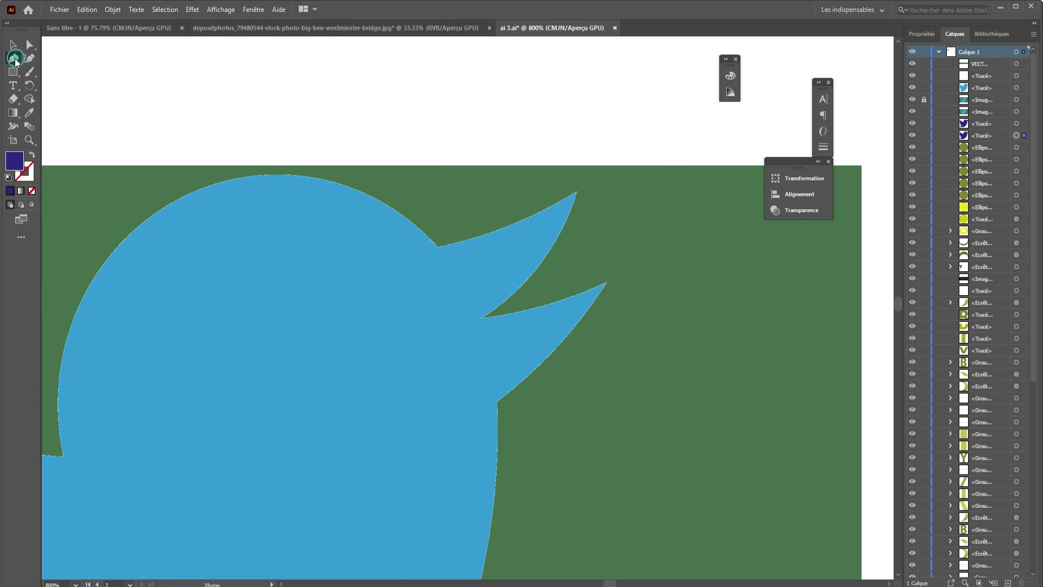
click(577, 192)
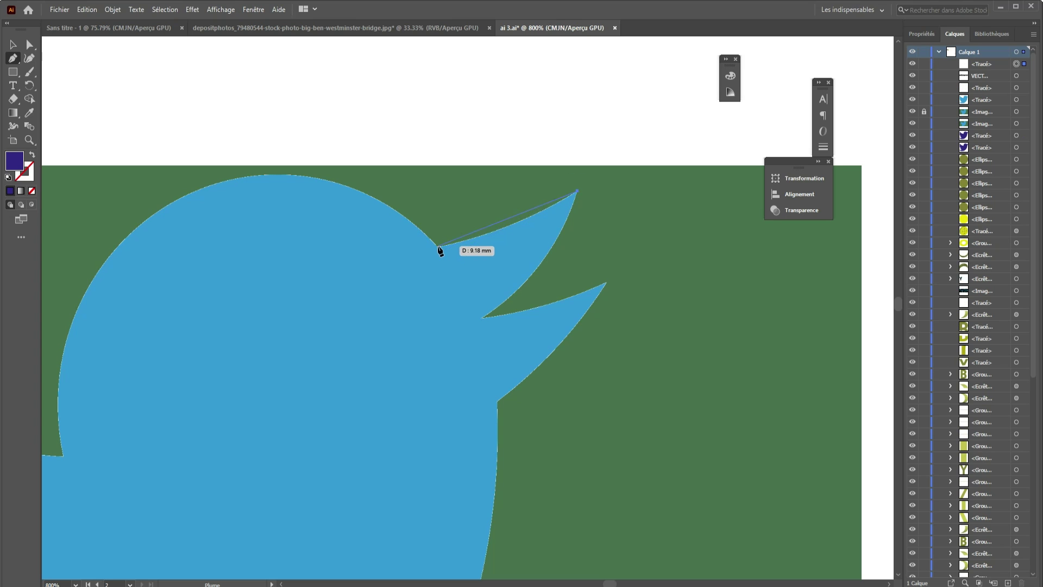
drag(438, 246, 386, 237)
drag(357, 262, 185, 307)
drag(479, 136, 316, 154)
drag(376, 249, 333, 286)
drag(263, 228, 266, 224)
drag(408, 244, 386, 243)
- Redo the curved anchor at the beak's base and make the path a dark blue stroke with no fill
key(ctrl+z)
mouse_move(201, 187)
mouse_down()
mouse_move(132, 197)
mouse_move(464, 203)
mouse_up()
drag(332, 266, 368, 261)
drag(369, 257, 369, 256)
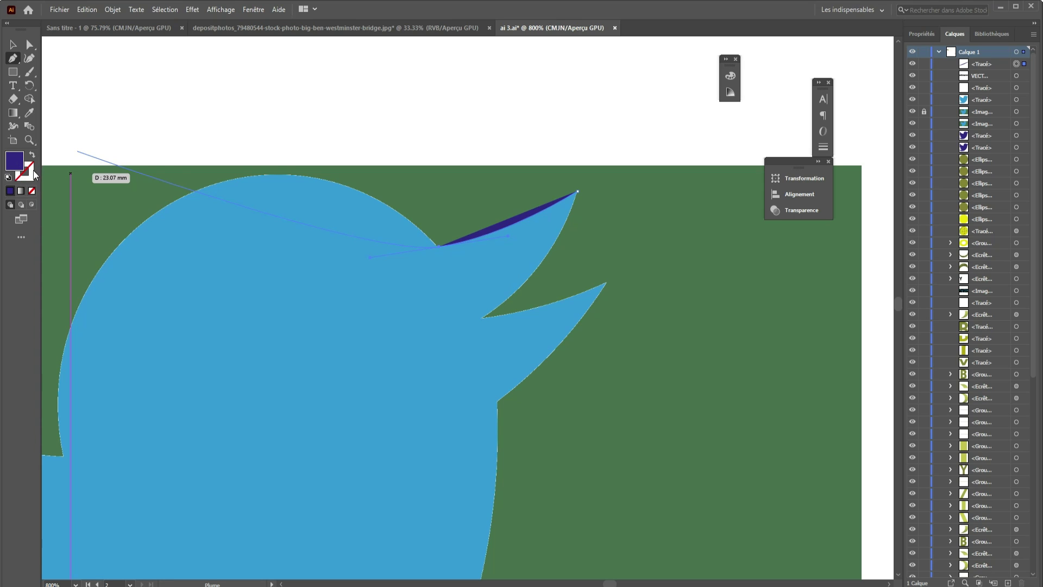
click(32, 155)
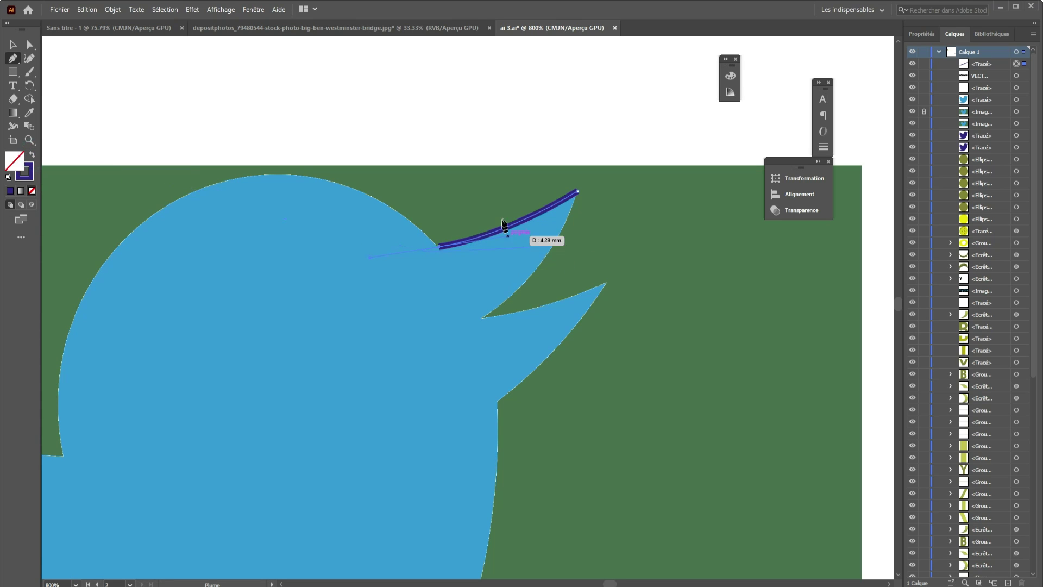
click(19, 46)
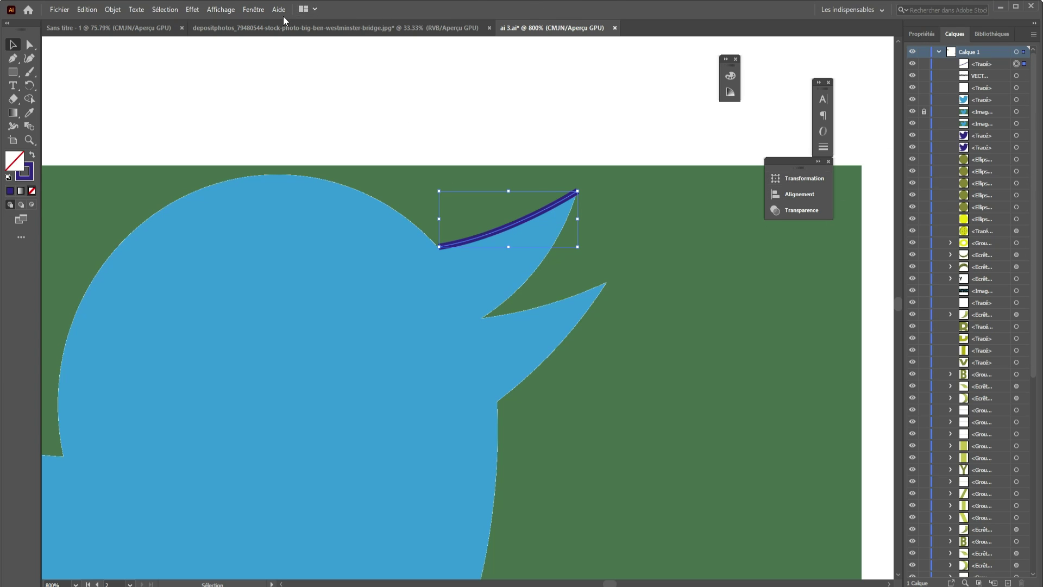
- Set the beak line's stroke weight to 0.5 pt in the Stroke panel
click(253, 10)
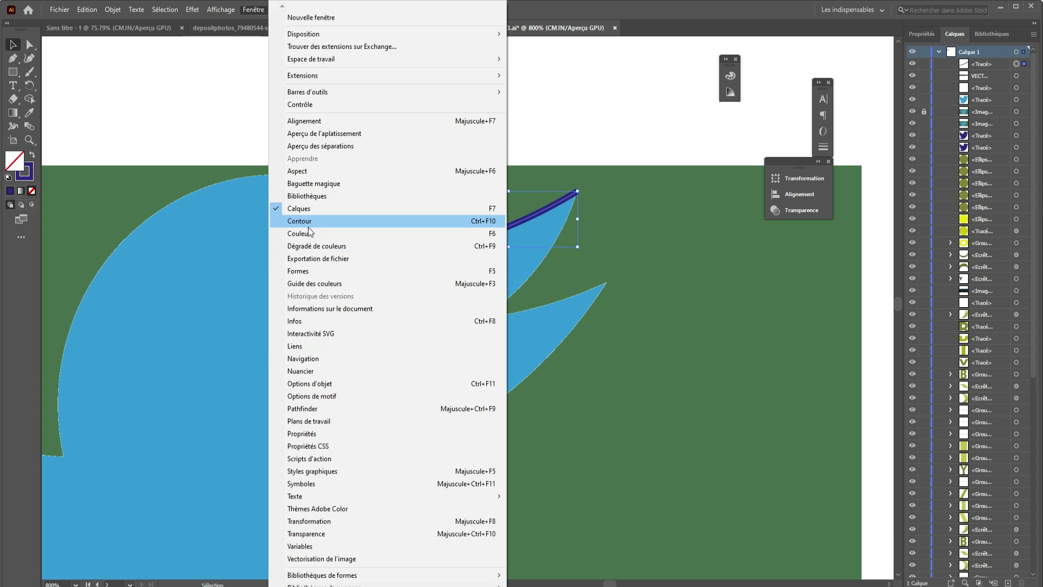
click(306, 222)
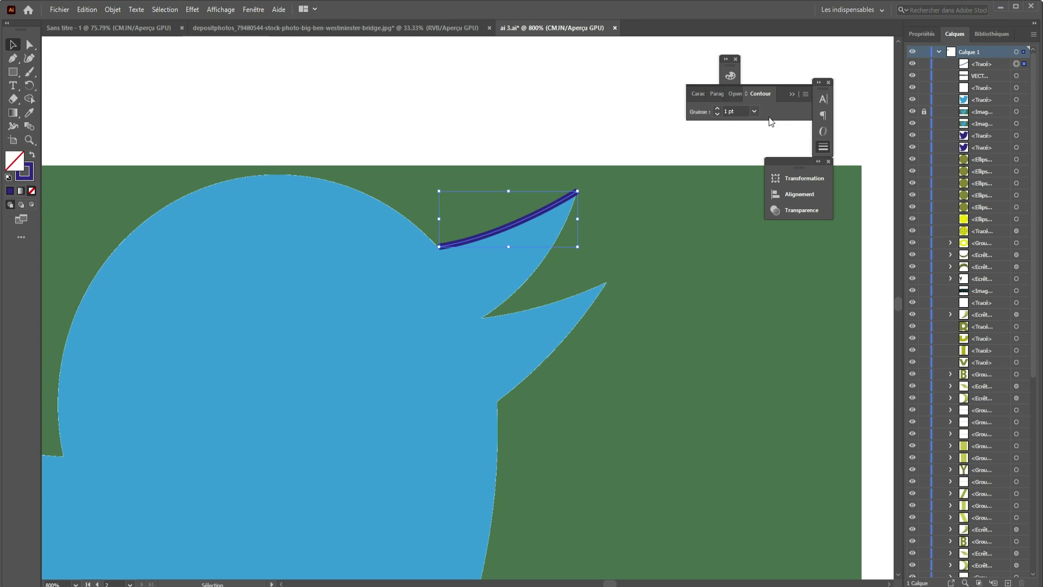
click(754, 112)
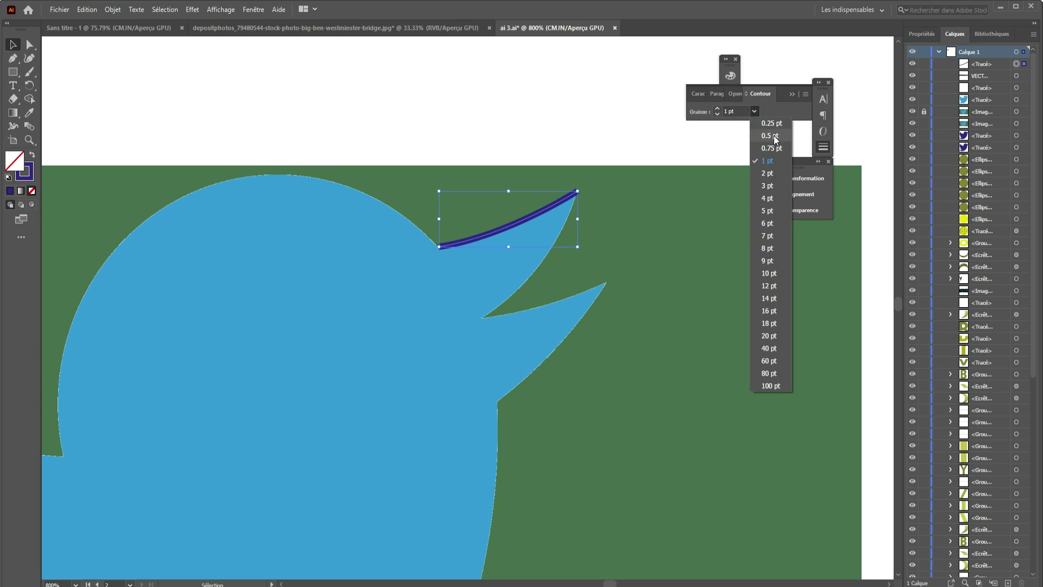
click(772, 124)
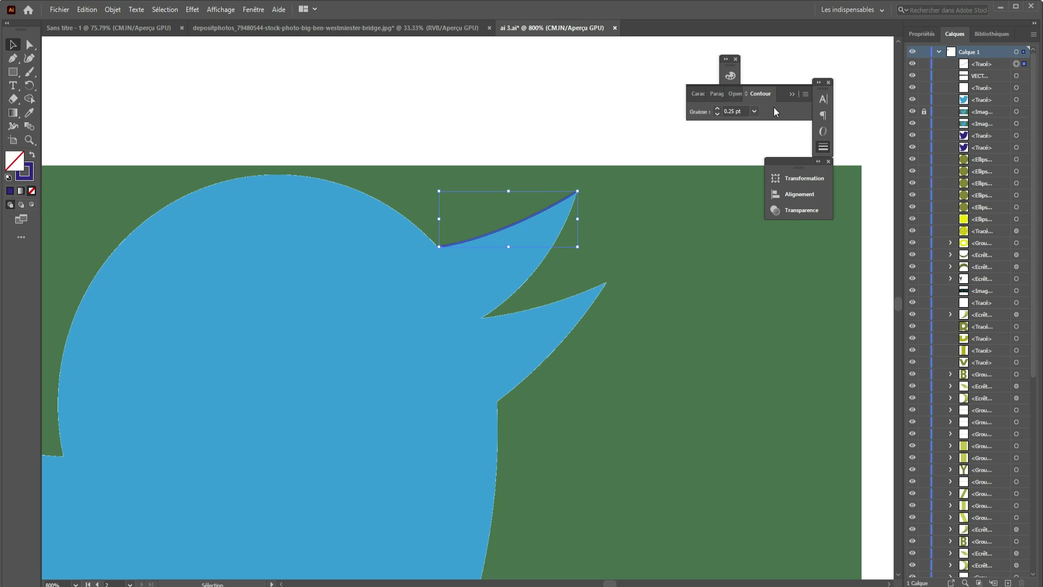
click(754, 112)
click(759, 138)
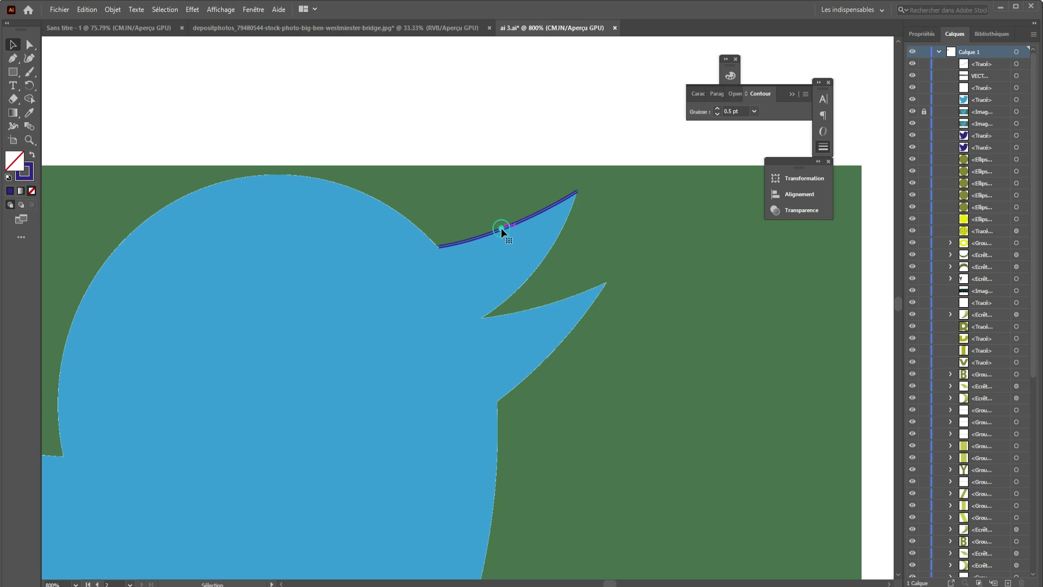
- Make the beak line's stroke white and deselect it
click(29, 166)
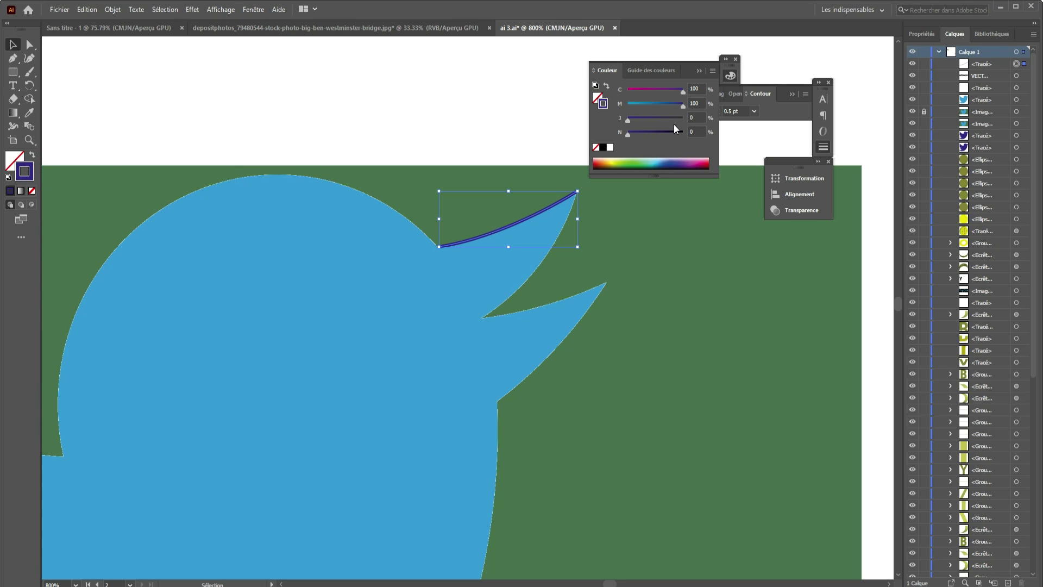
click(610, 148)
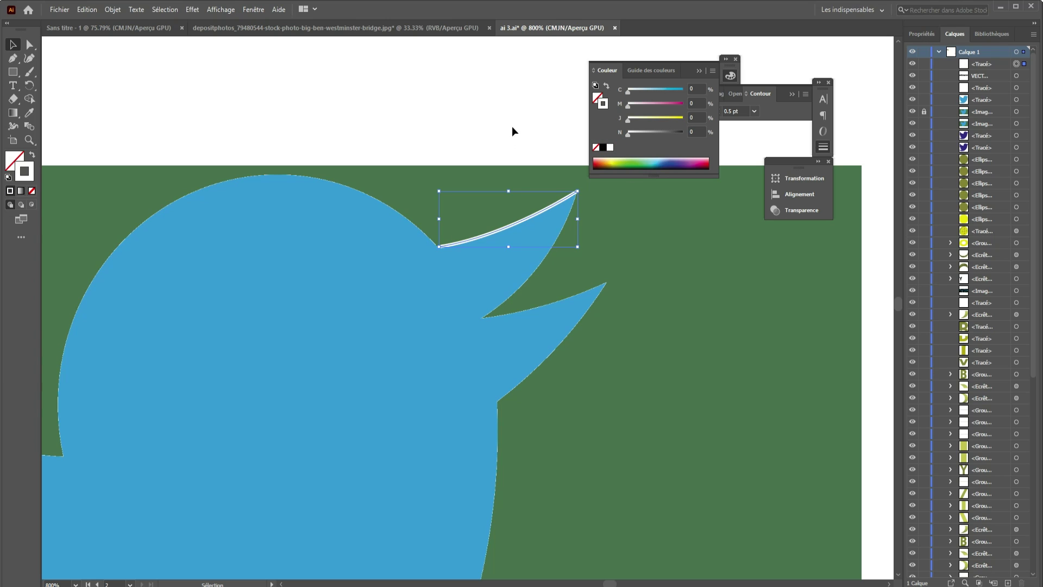
click(497, 118)
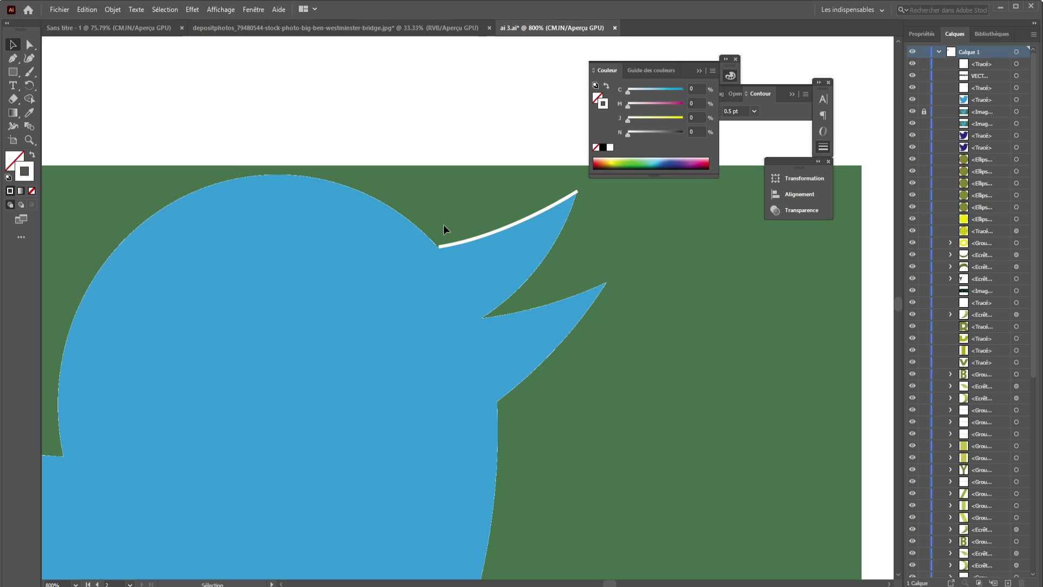
key(ctrl+minus)
key(super)
- Continue the white pen path from the beak over the head to where it meets the back
click(432, 253)
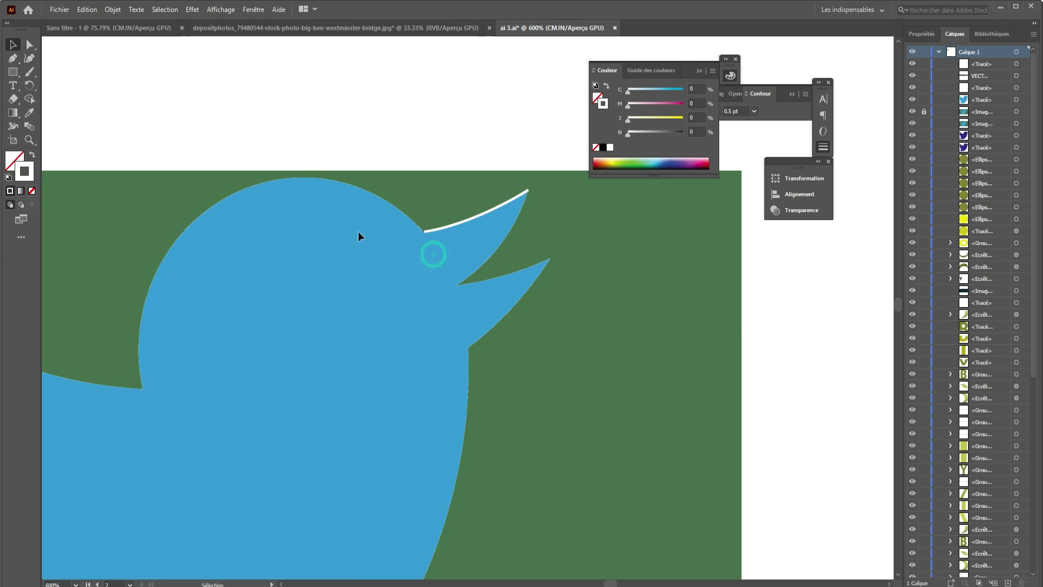
drag(347, 228, 447, 231)
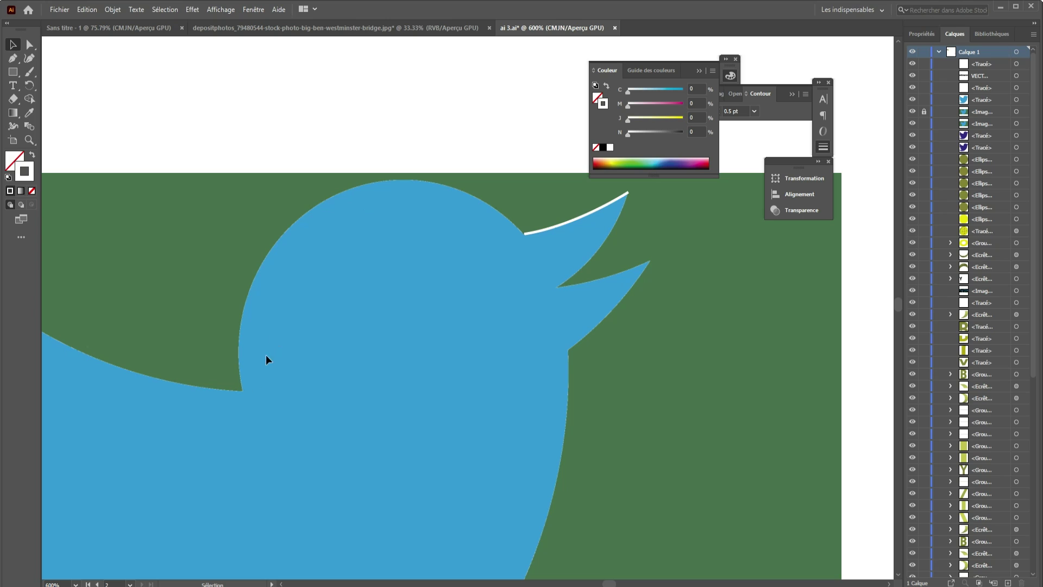
key(p)
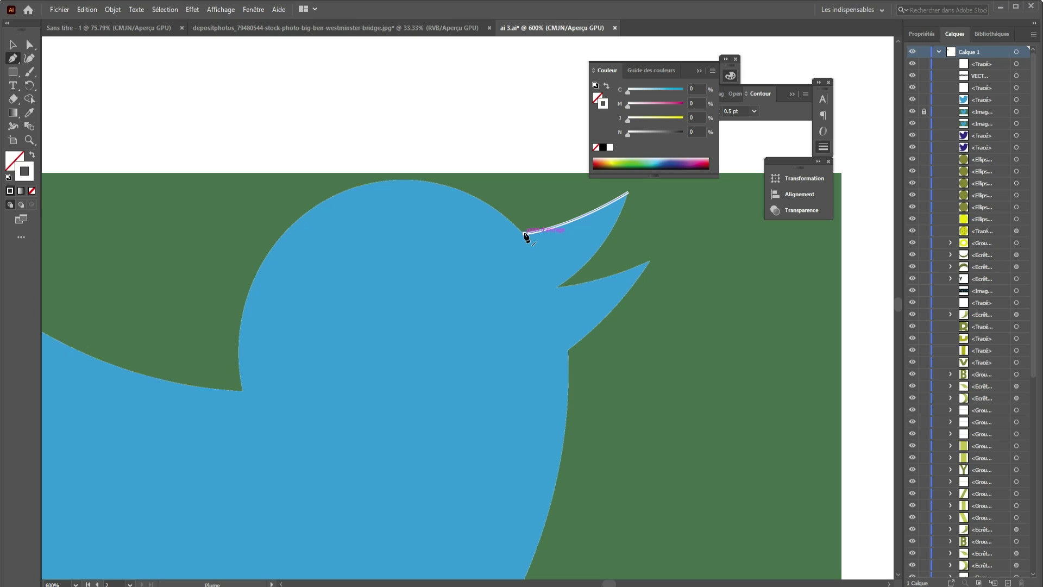
click(524, 233)
drag(323, 208, 340, 172)
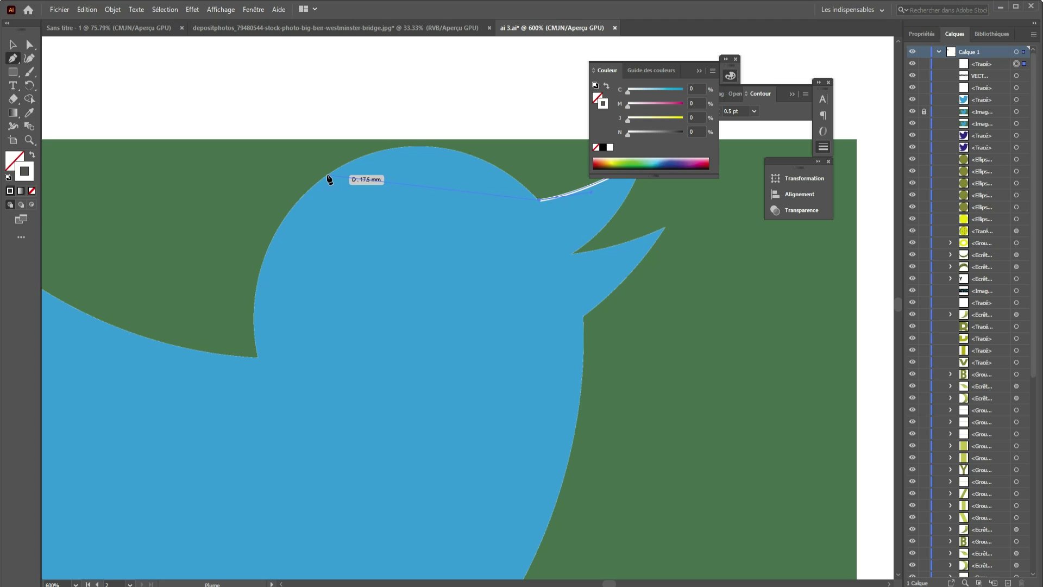
drag(326, 174, 194, 248)
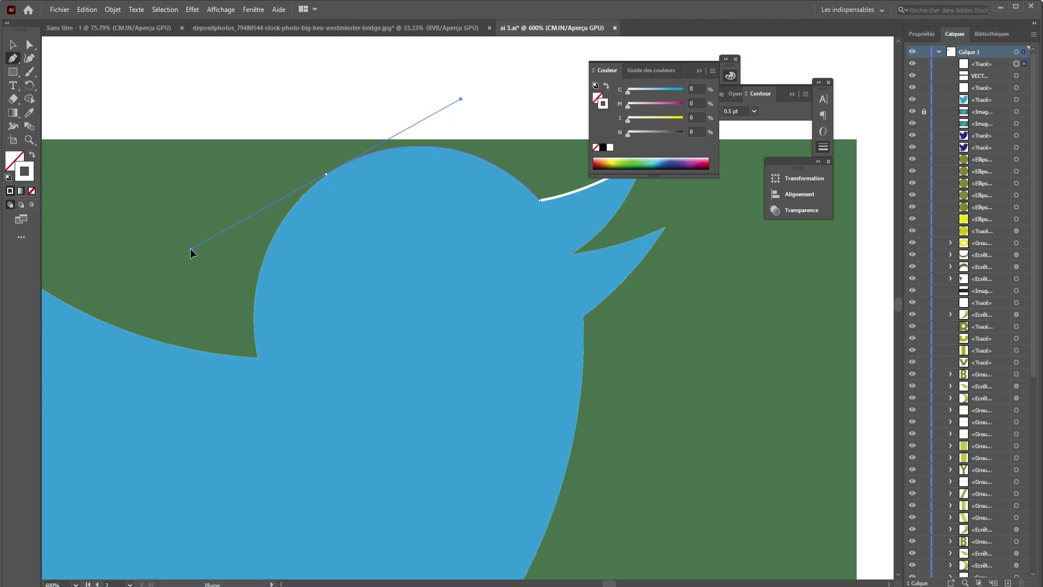
drag(190, 249, 193, 249)
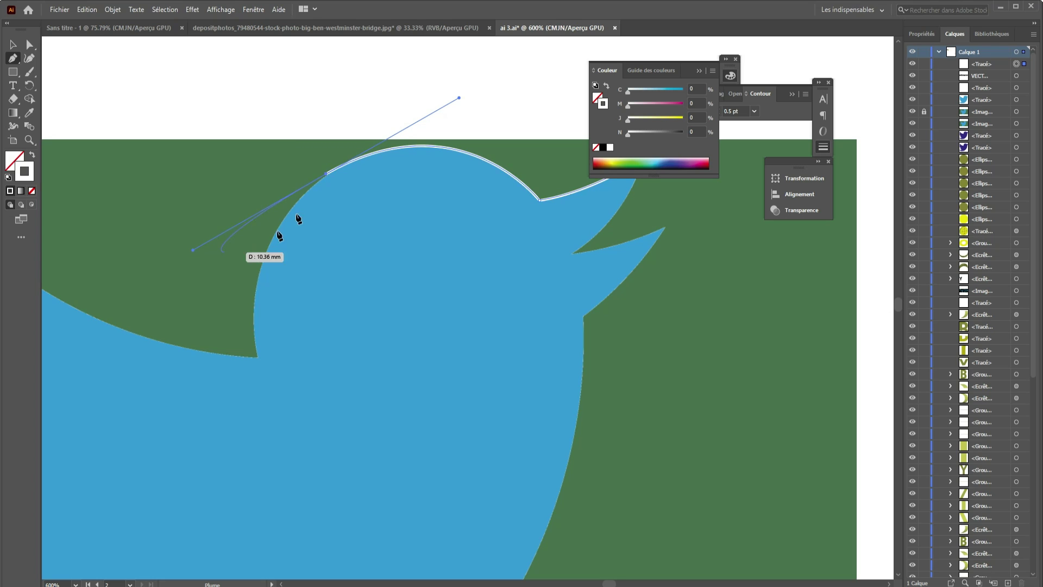
click(326, 174)
drag(257, 354, 265, 404)
drag(281, 476, 264, 374)
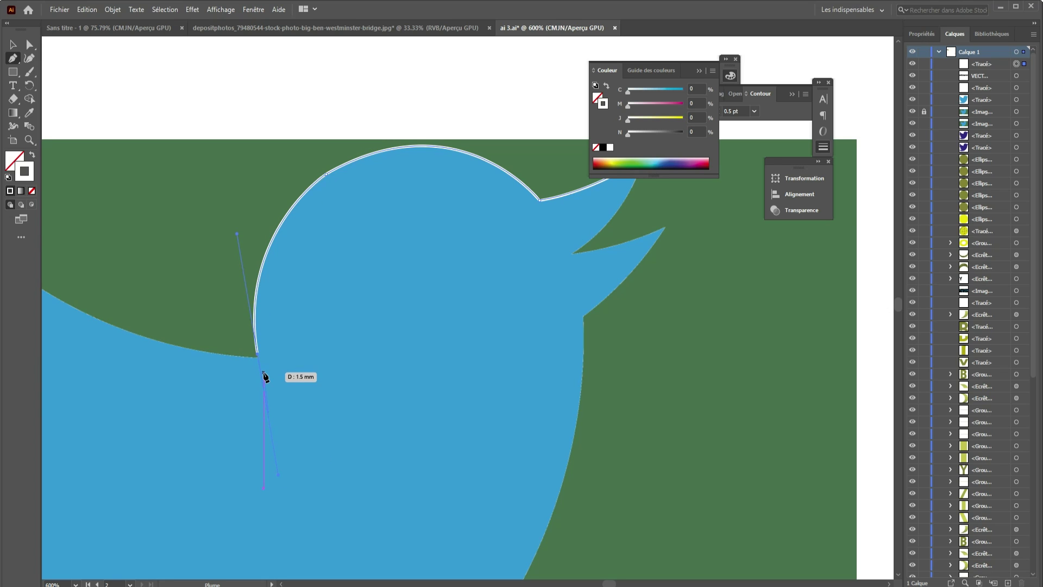
- Drag the head outline's top anchor with Direct Selection to reshape the curve
key(a)
scroll(710, 357, up, 5)
drag(558, 395, 516, 205)
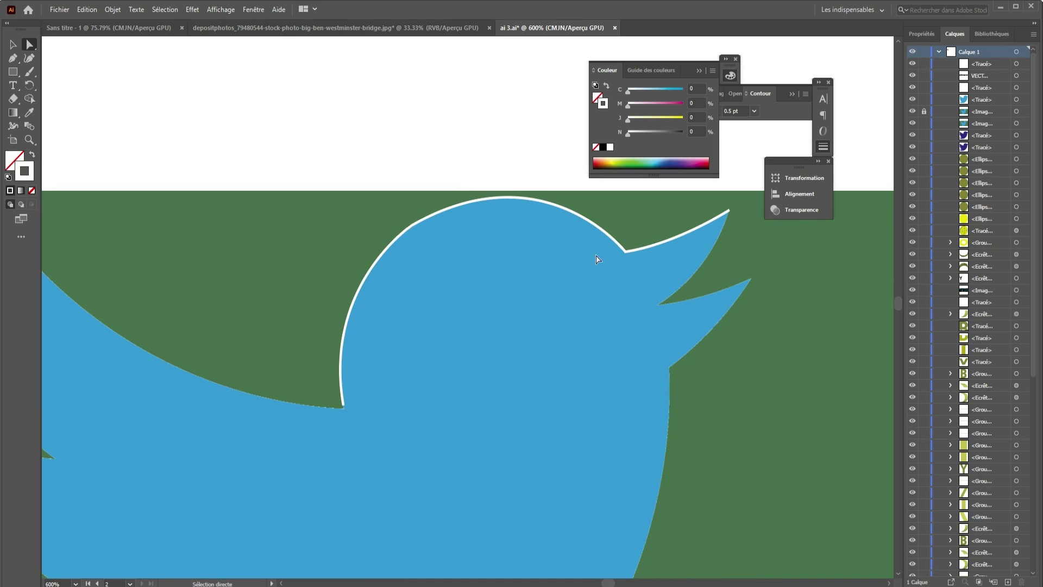
click(625, 251)
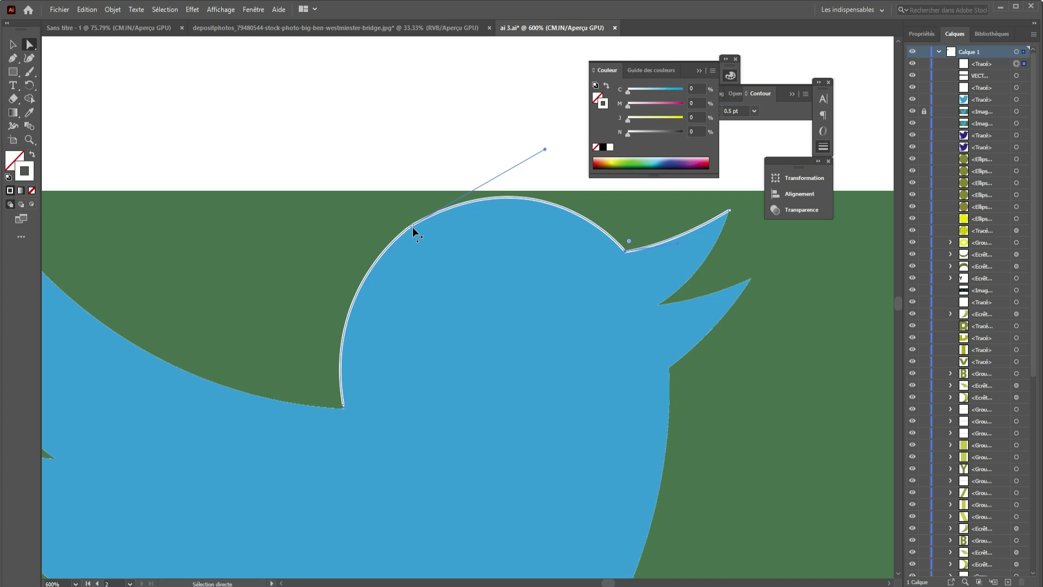
mouse_move(412, 226)
mouse_down()
mouse_move(429, 262)
mouse_move(418, 223)
mouse_up()
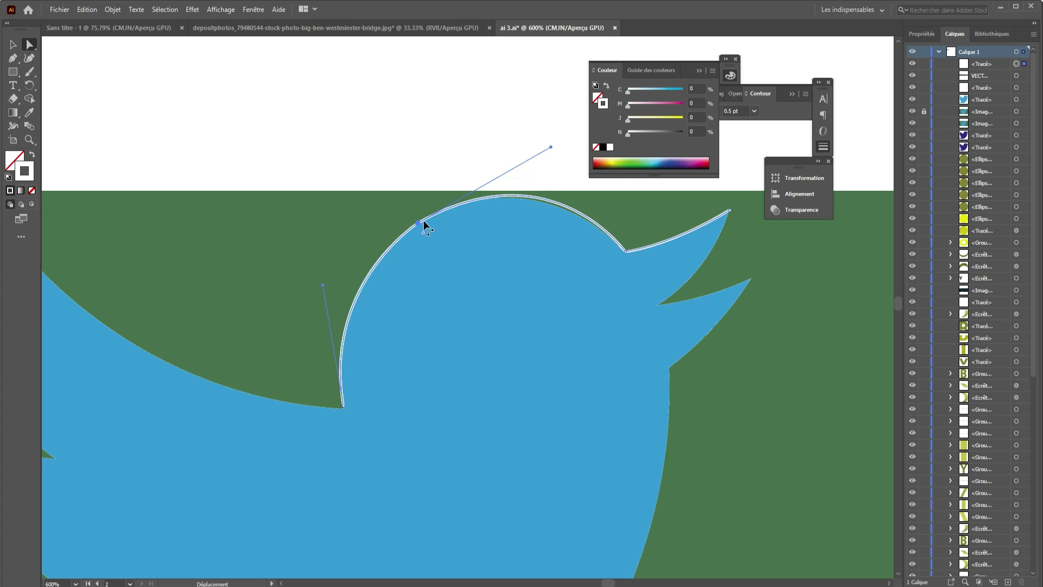
- Tweak the head outline's curvature and undo an accidental kink
drag(550, 146, 550, 152)
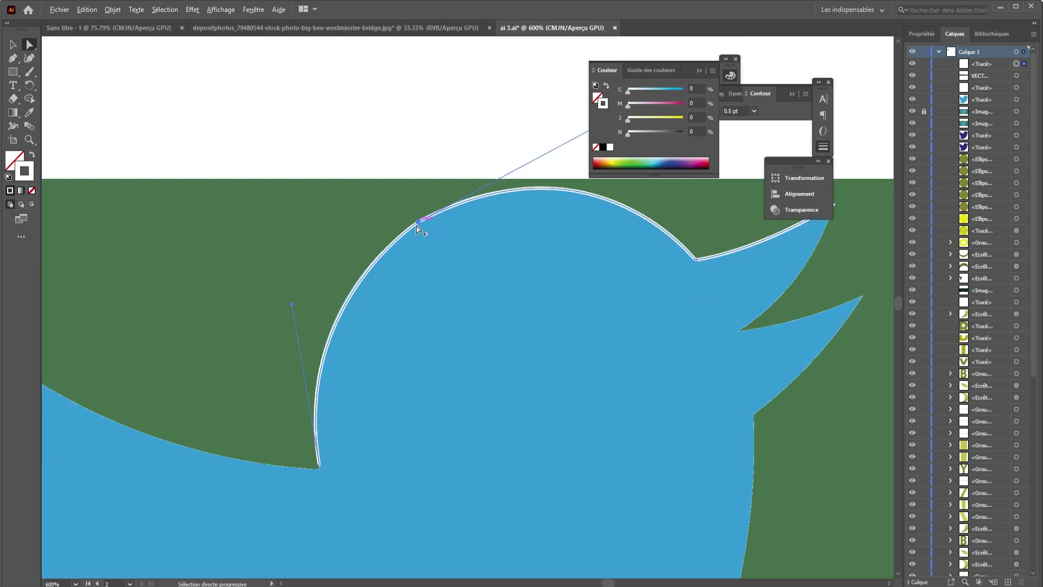
scroll(425, 229, up, 3)
scroll(421, 218, down, 2)
scroll(422, 221, up, 2)
scroll(407, 212, up, 2)
scroll(393, 206, down, 3)
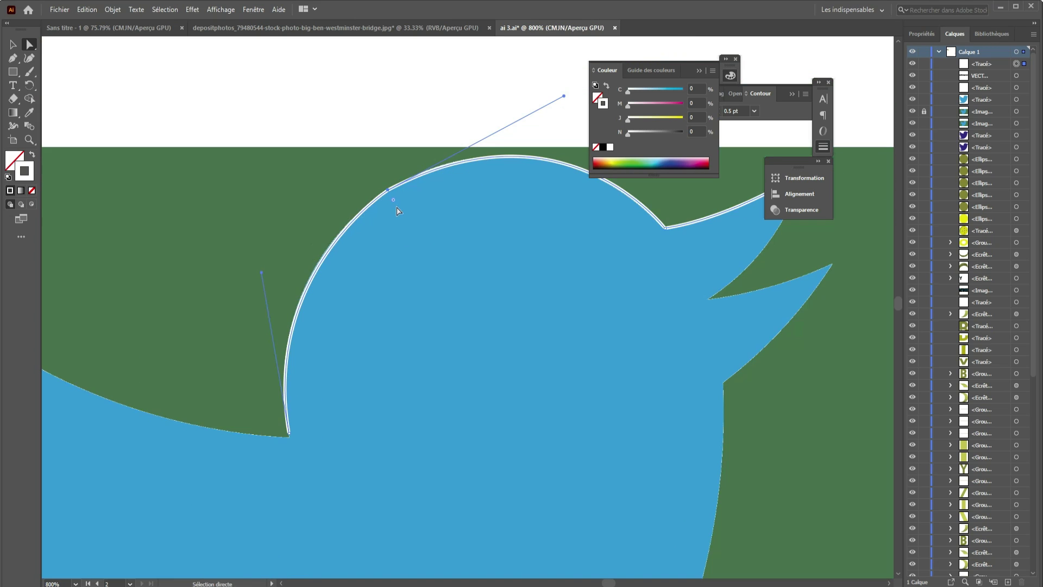
click(393, 204)
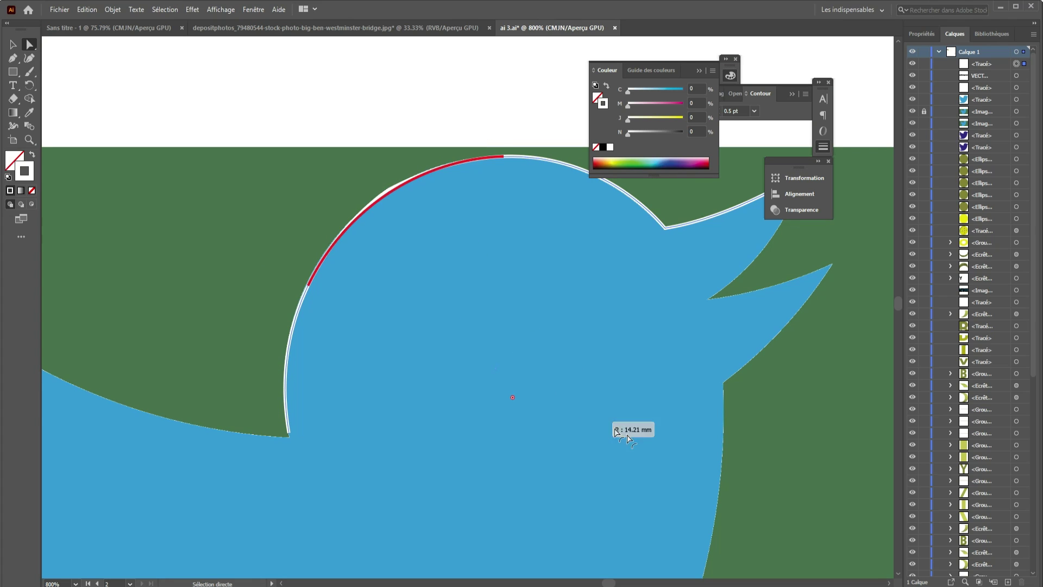
key(ctrl+z)
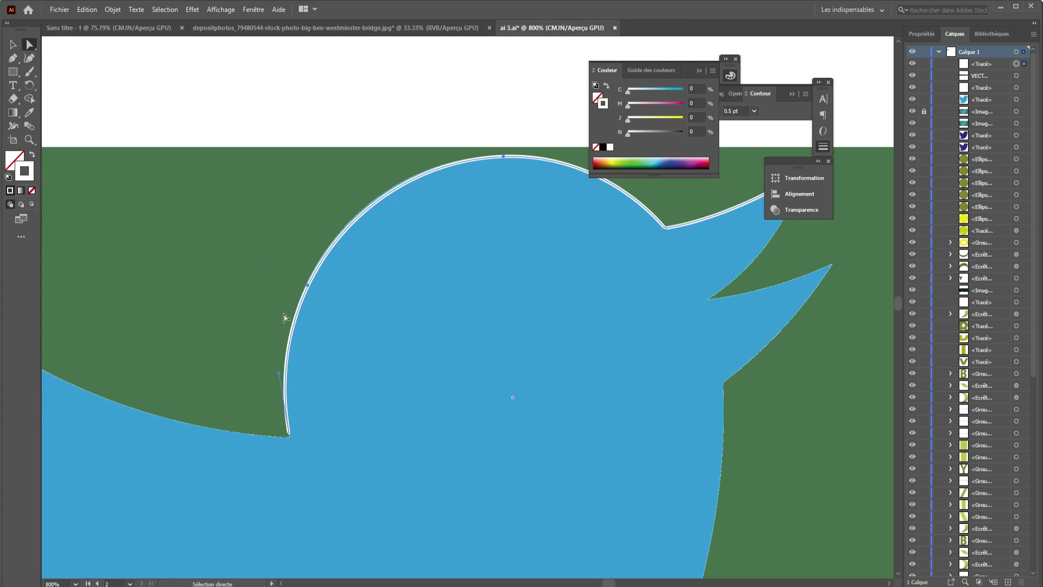
- Nudge the lower neck corner anchor onto the bird's edge
scroll(288, 433, up, 3)
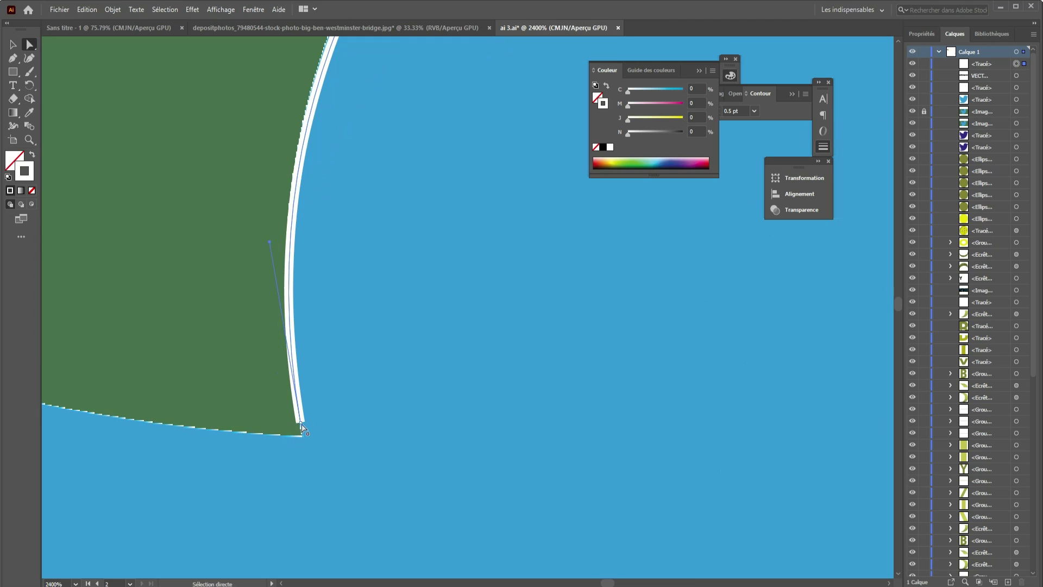
drag(302, 426, 301, 433)
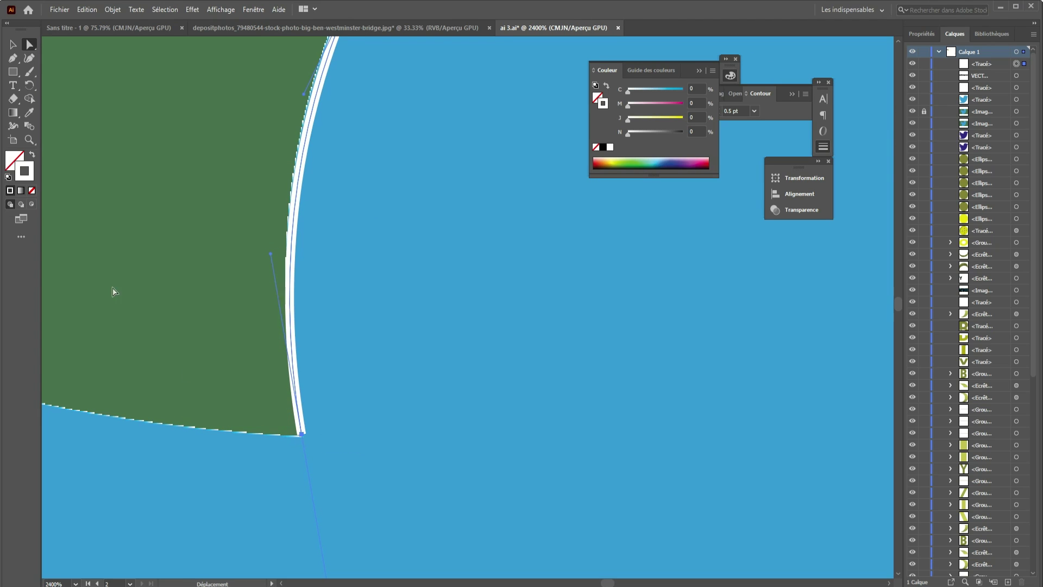
click(29, 46)
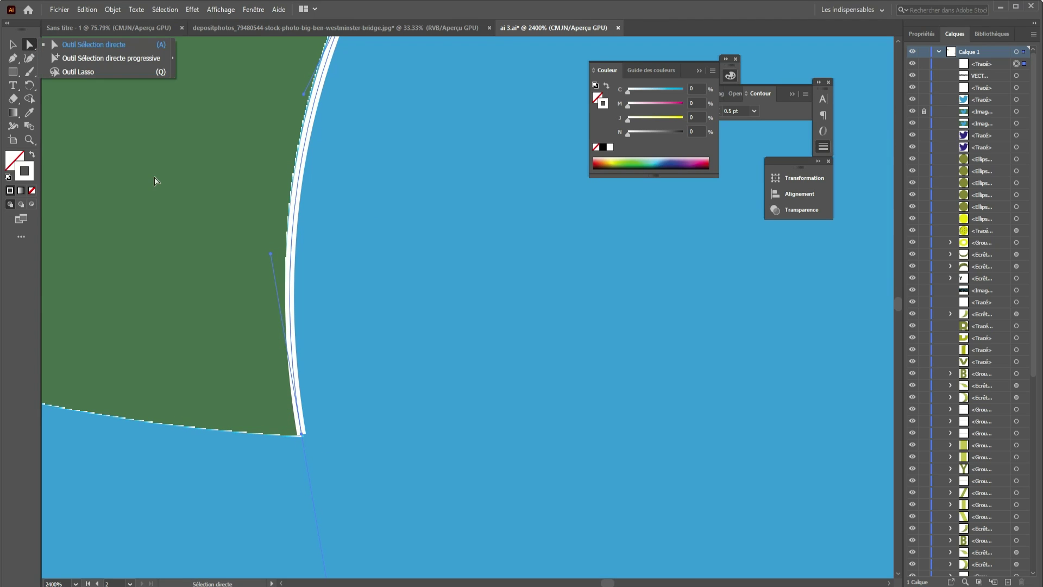
scroll(380, 397, down, 4)
scroll(372, 400, down, 4)
scroll(369, 402, up, 3)
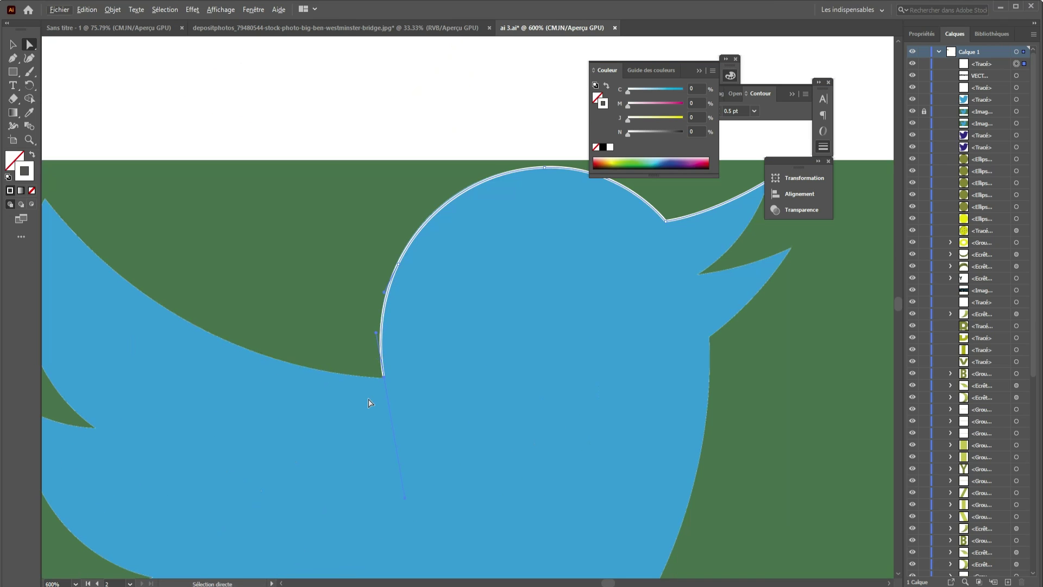
- Extend the white outline along the back to a sharp corner at the wing tip
key(p)
click(386, 380)
scroll(381, 377, down, 2)
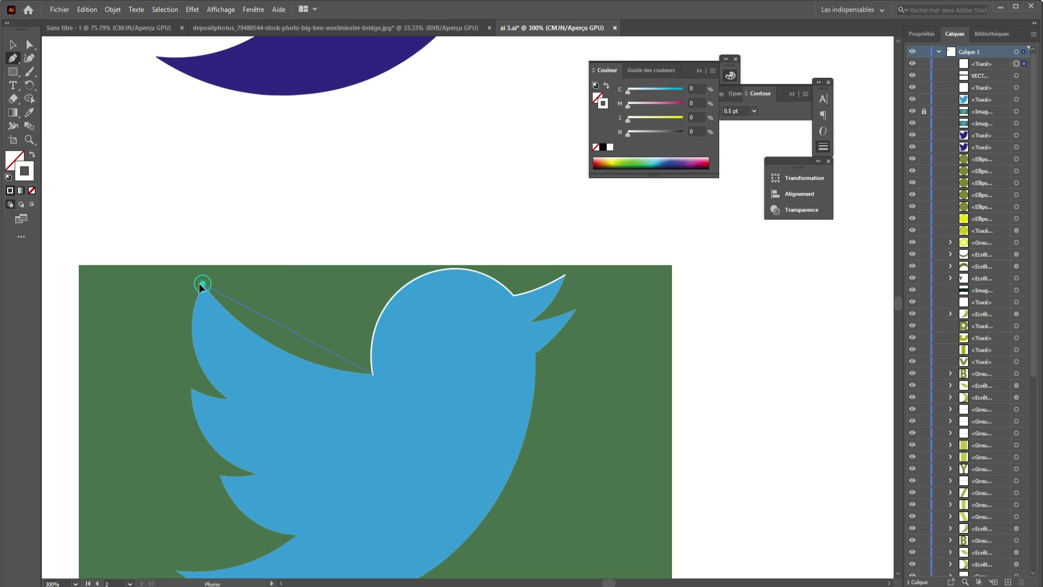
drag(165, 227, 125, 187)
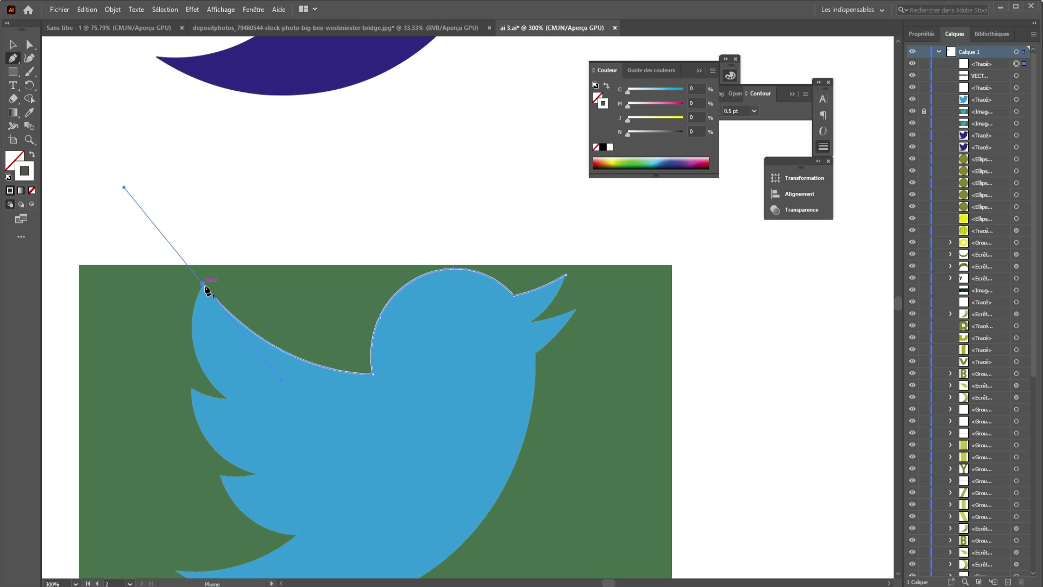
alt+click(202, 284)
- Curve the outline into the first wing notch, with corner points at the notch
scroll(197, 376, up, 1)
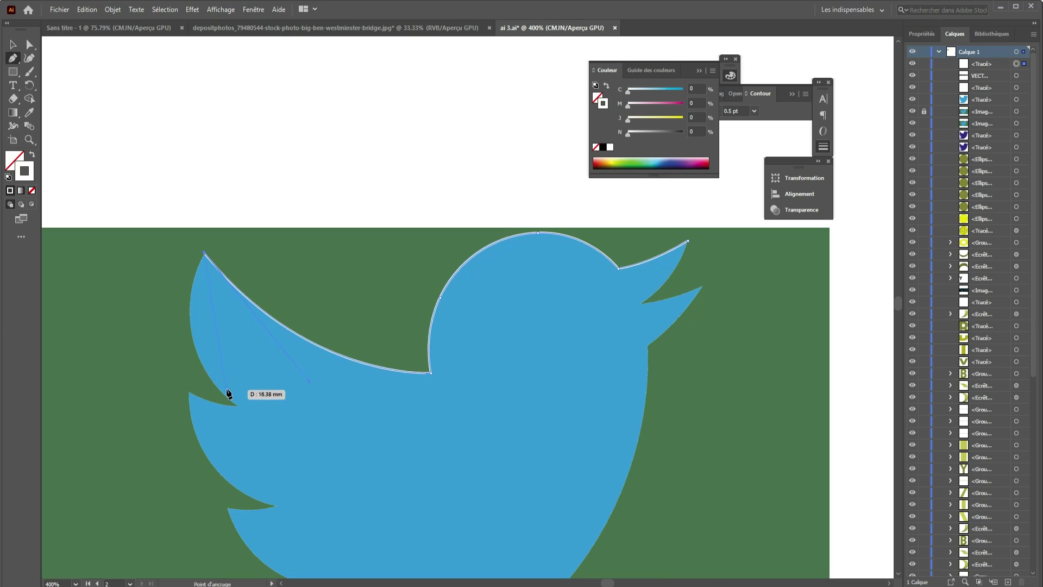
drag(176, 364, 236, 404)
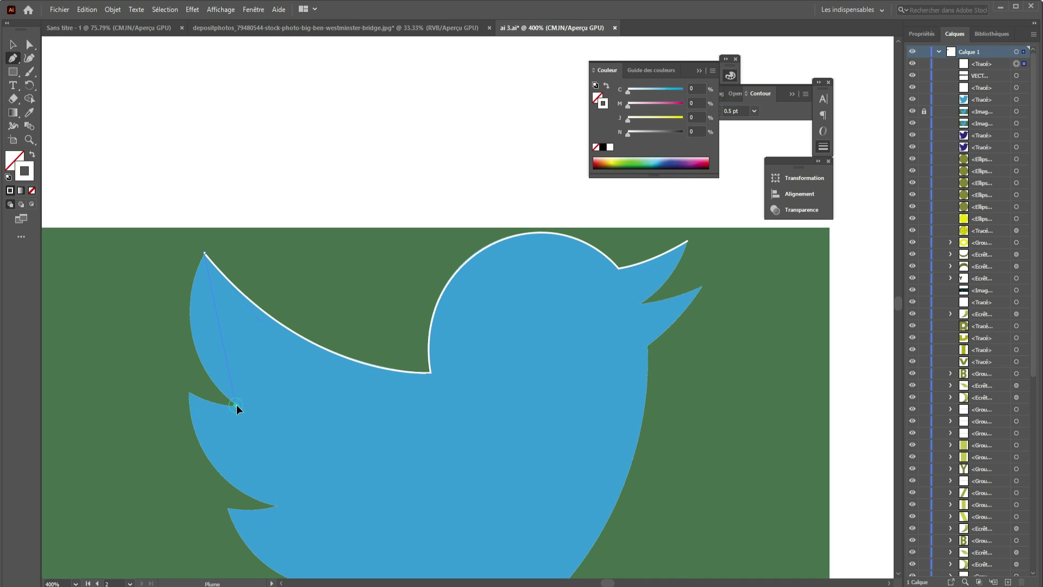
drag(313, 462, 314, 476)
drag(315, 475, 315, 474)
click(238, 408)
scroll(190, 402, up, 1)
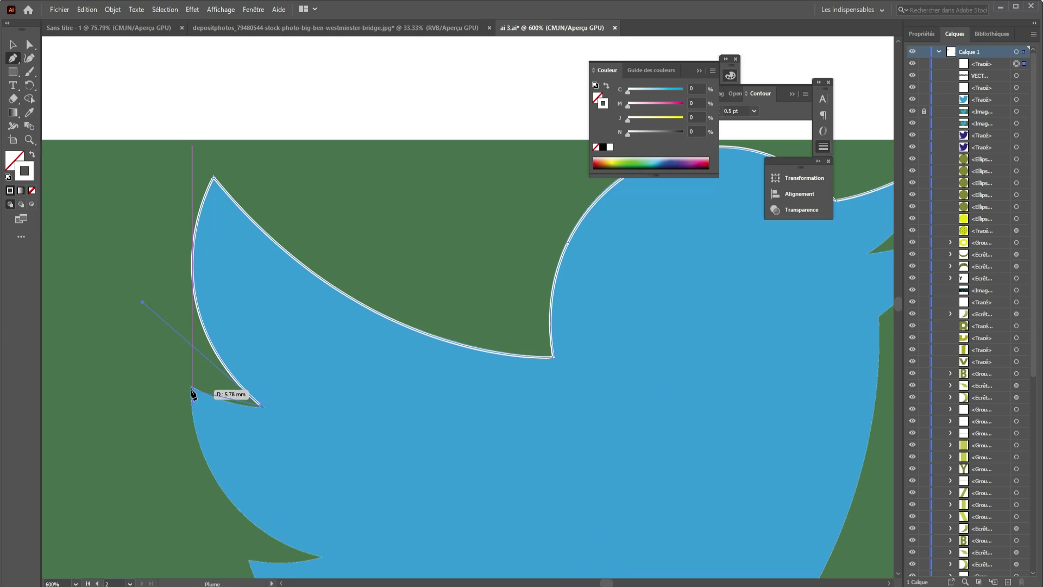
scroll(193, 393, up, 2)
click(185, 377)
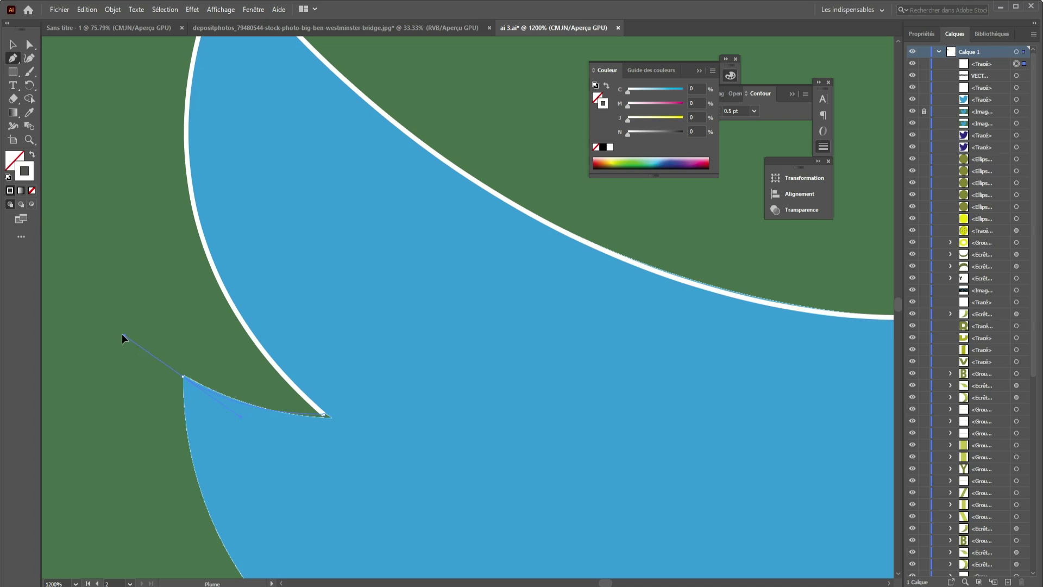
drag(78, 325, 78, 324)
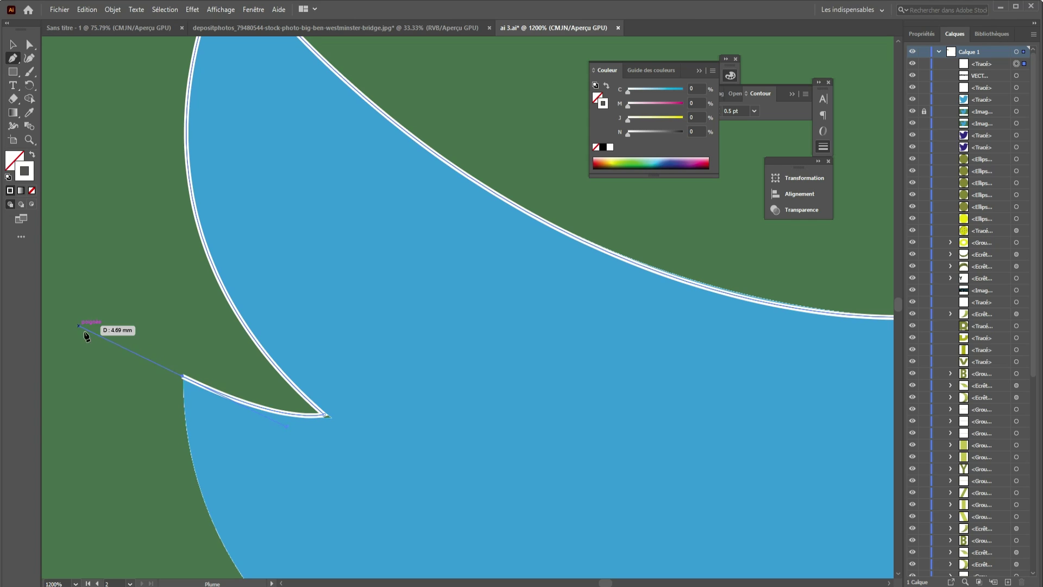
- Trace the next feather with a sharp corner at its tip, curving into the following notch
scroll(184, 380, down, 2)
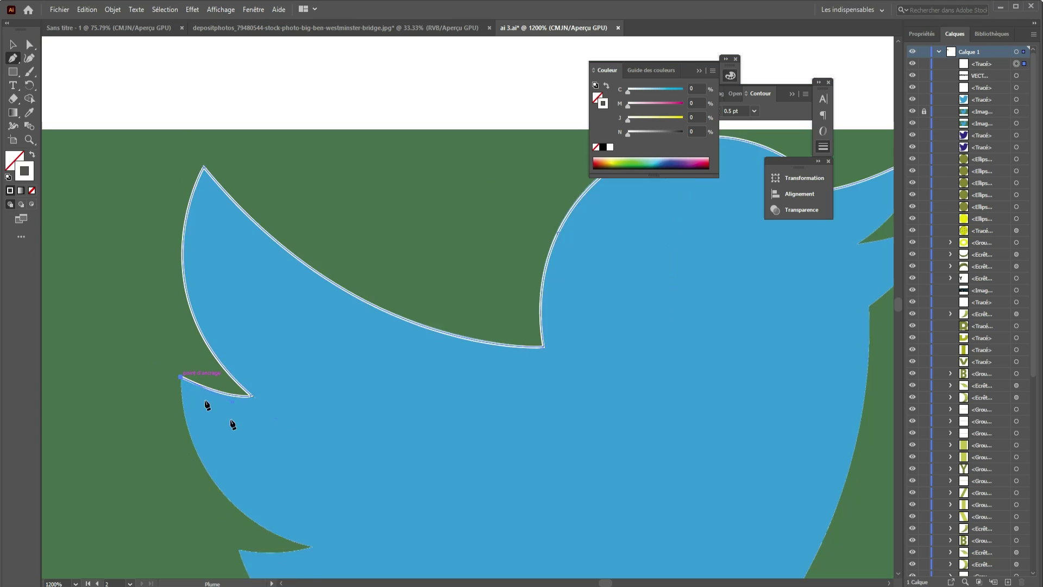
scroll(206, 405, down, 1)
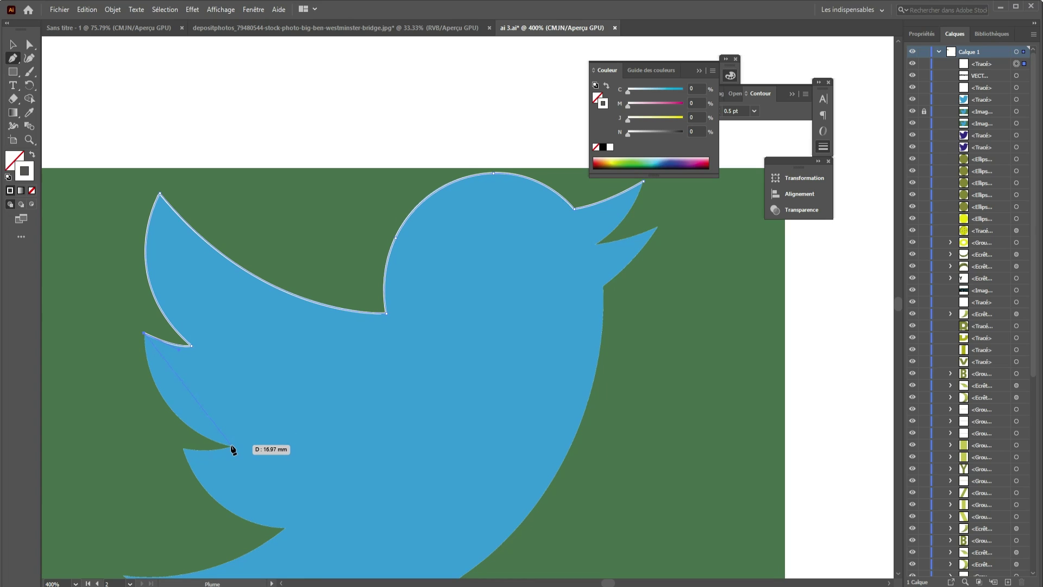
click(232, 447)
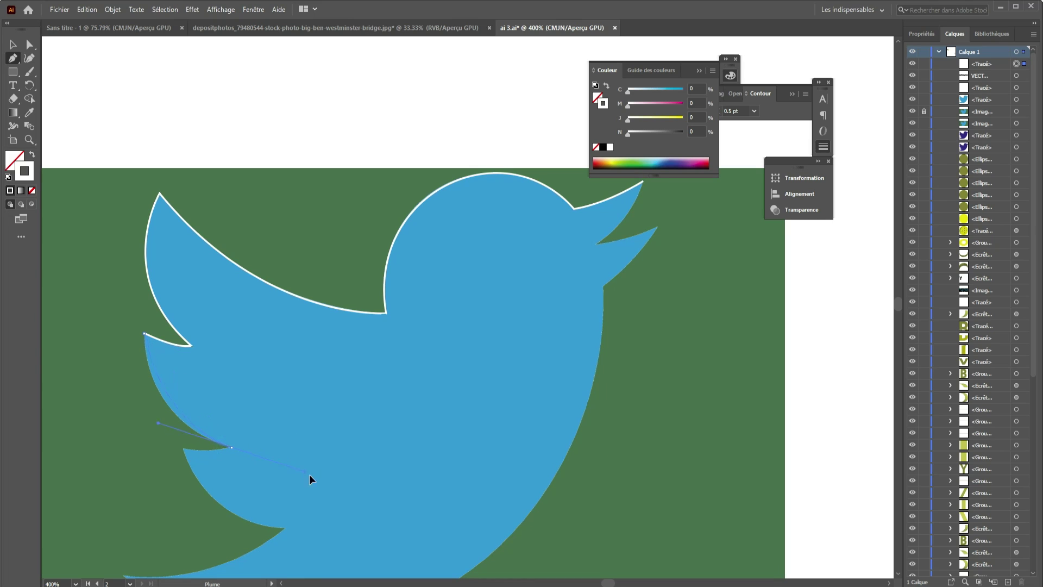
drag(325, 475, 320, 475)
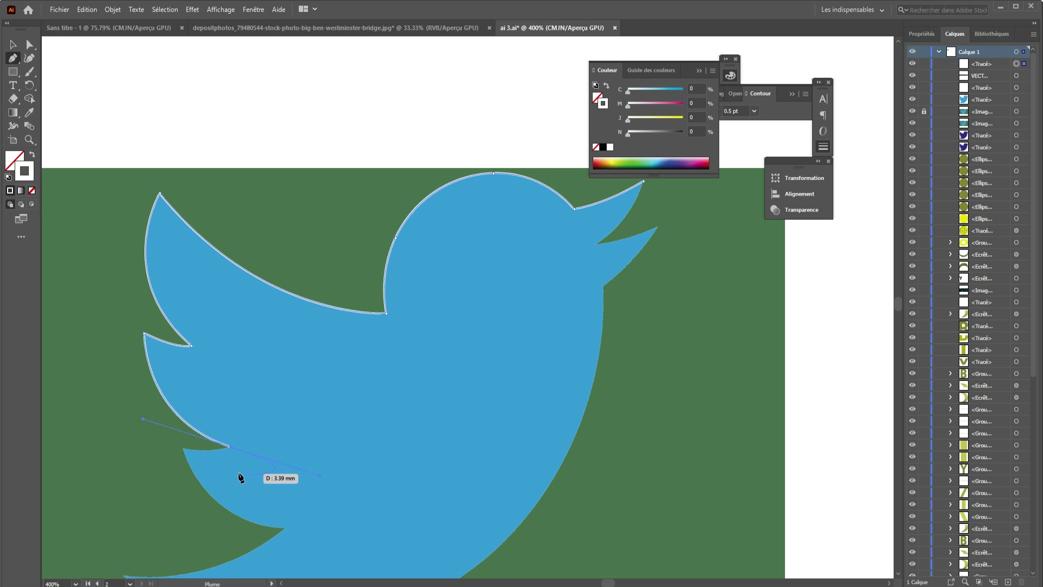
click(229, 447)
scroll(226, 458, up, 1)
scroll(216, 456, up, 2)
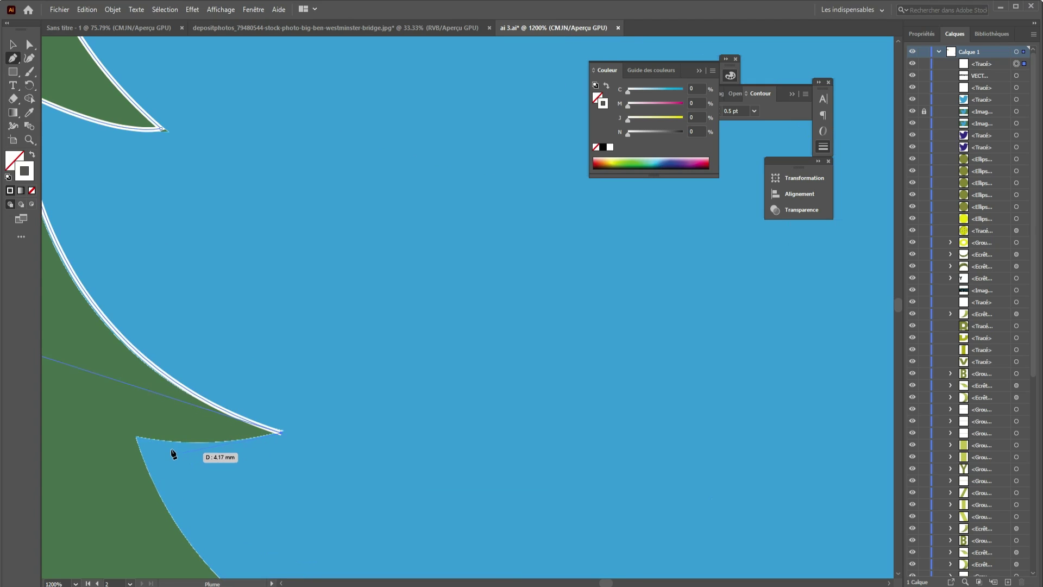
drag(137, 436, 76, 415)
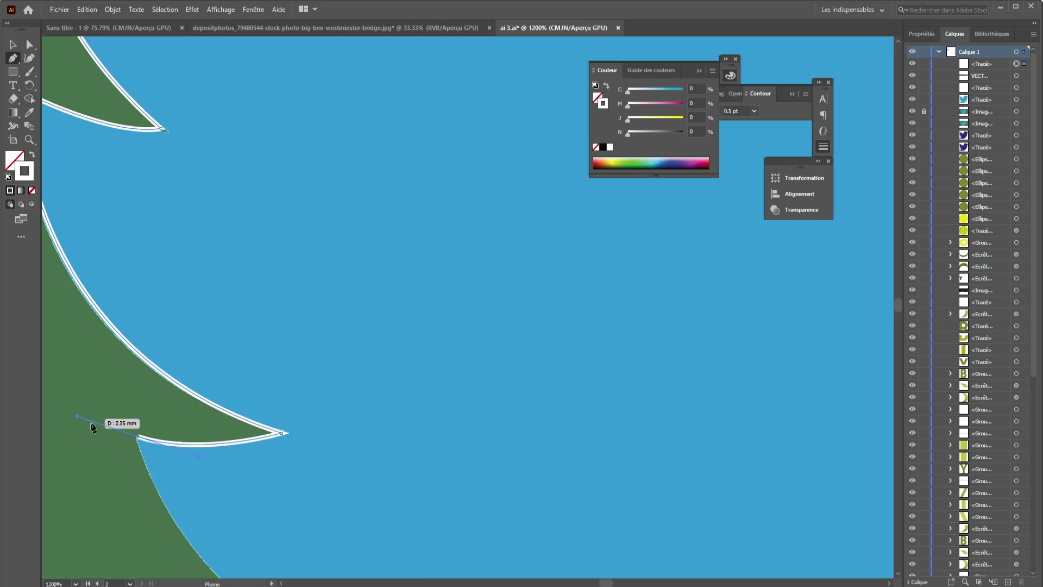
- Place a curved anchor at the lower tail feather's tip, redoing it after an undo
scroll(197, 453, down, 3)
drag(237, 507, 207, 466)
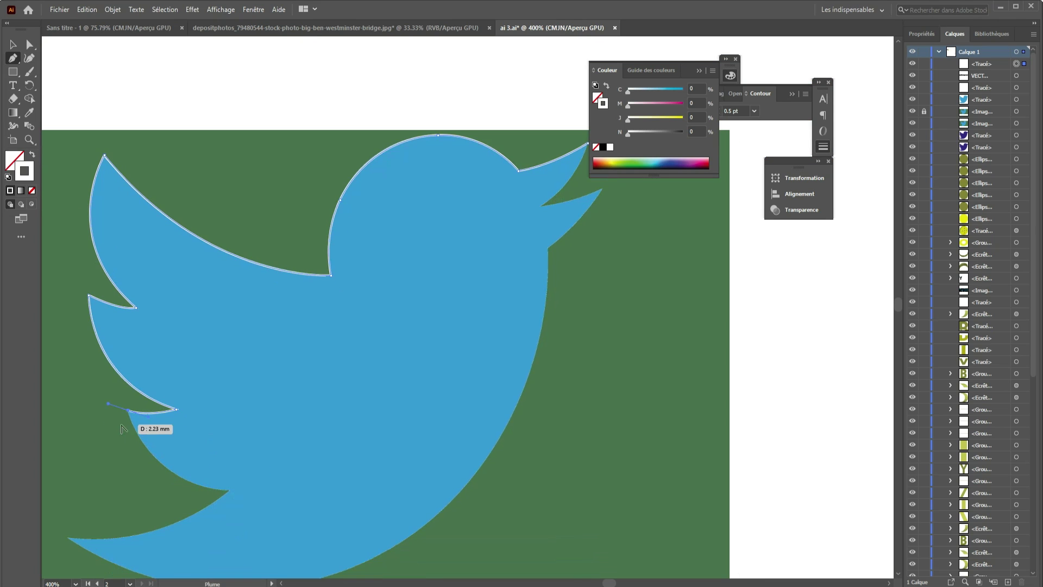
scroll(132, 426, up, 1)
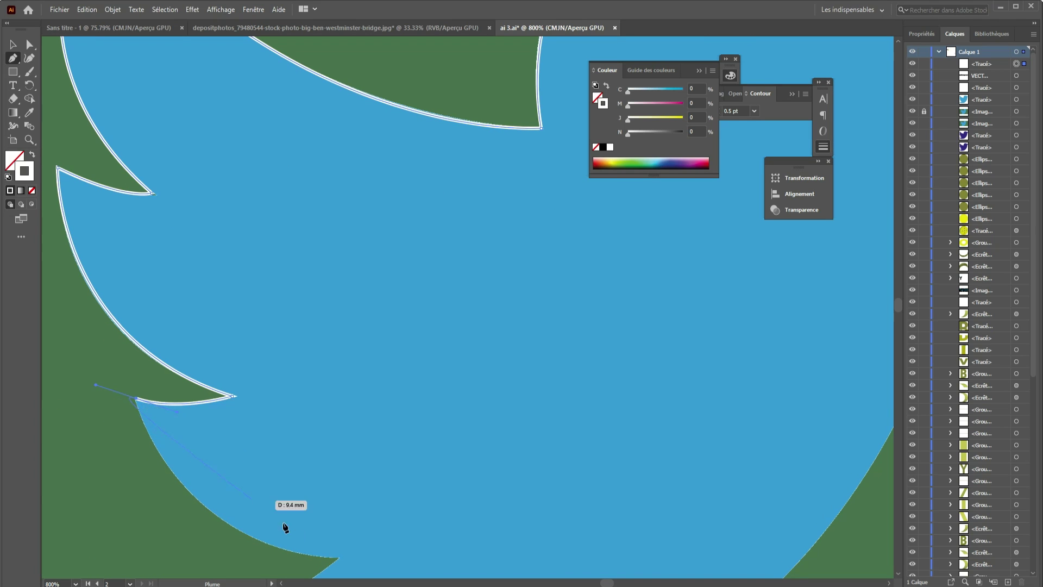
drag(338, 558, 467, 519)
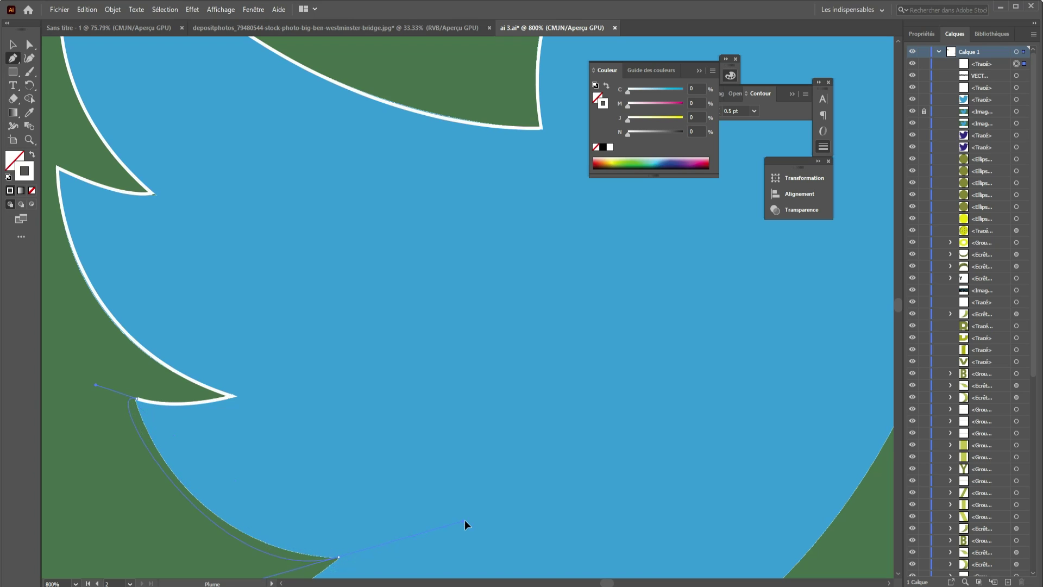
key(ctrl+z)
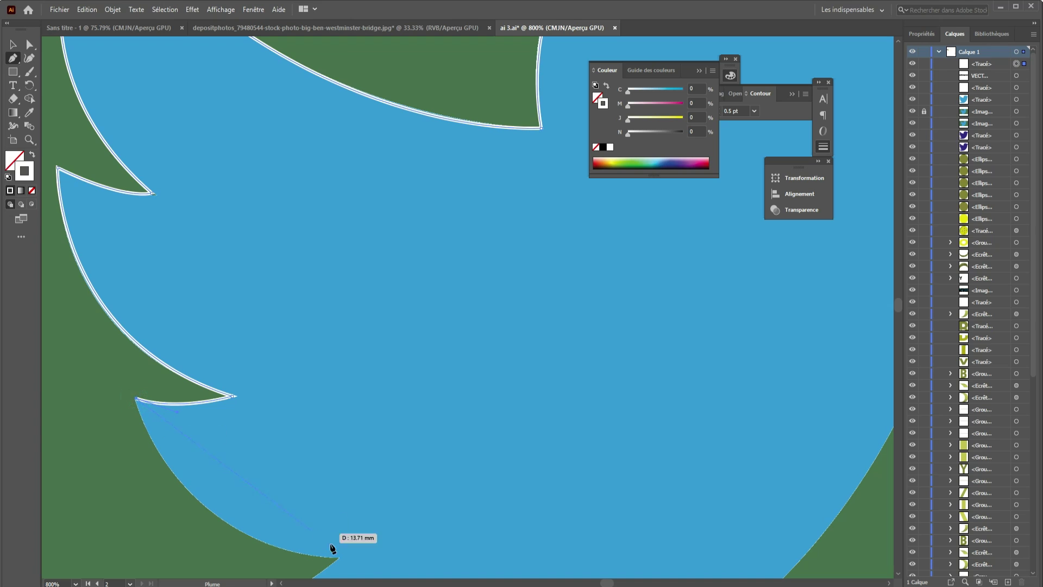
scroll(338, 558, down, 2)
drag(337, 554, 420, 553)
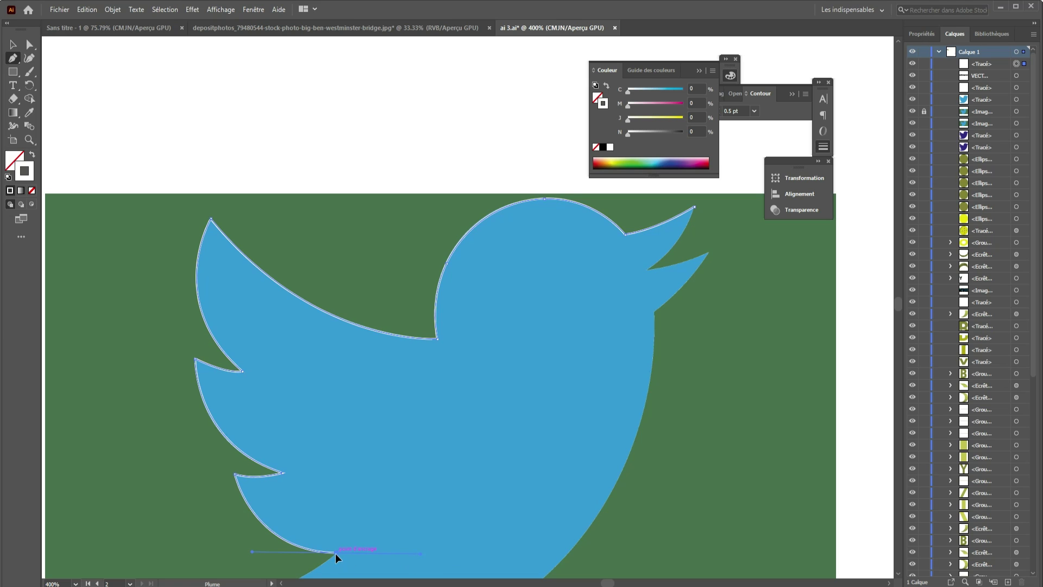
- Add curved anchors along the lower belly and up the chest to below the beak
drag(315, 530, 317, 348)
mouse_move(170, 401)
mouse_down()
mouse_move(125, 379)
mouse_move(152, 383)
mouse_up()
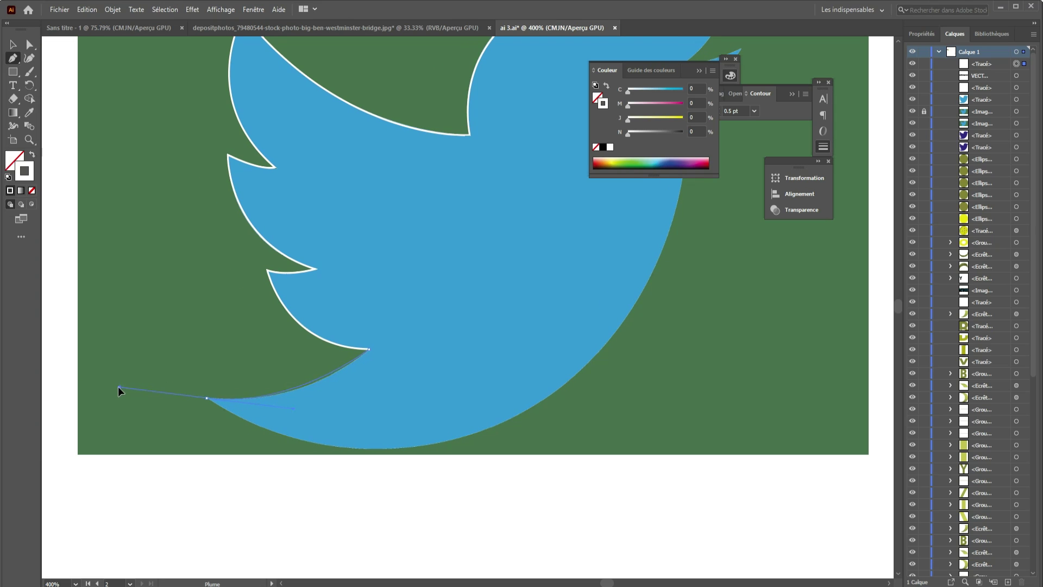
drag(102, 390, 102, 389)
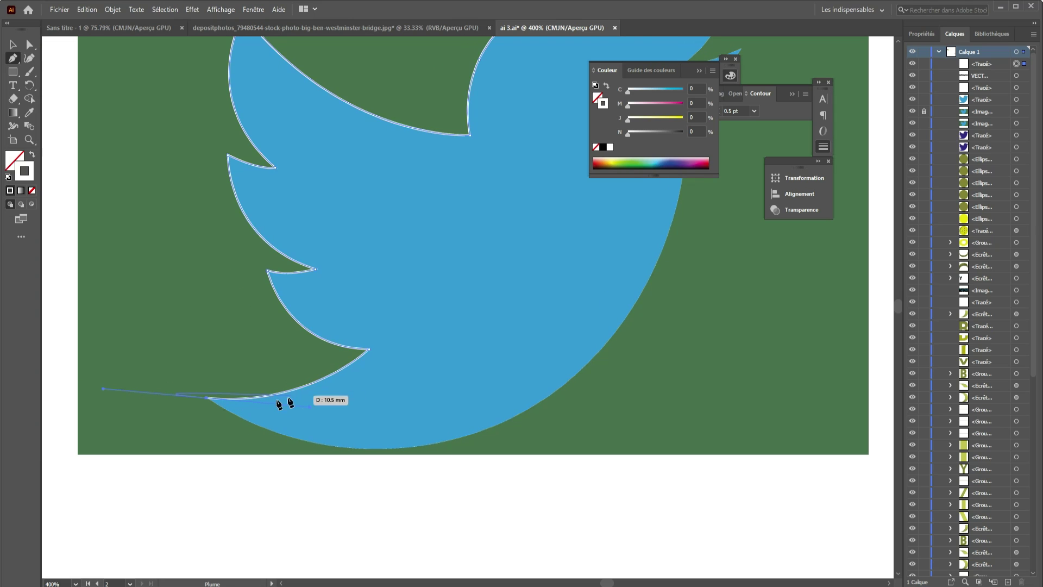
scroll(221, 400, down, 2)
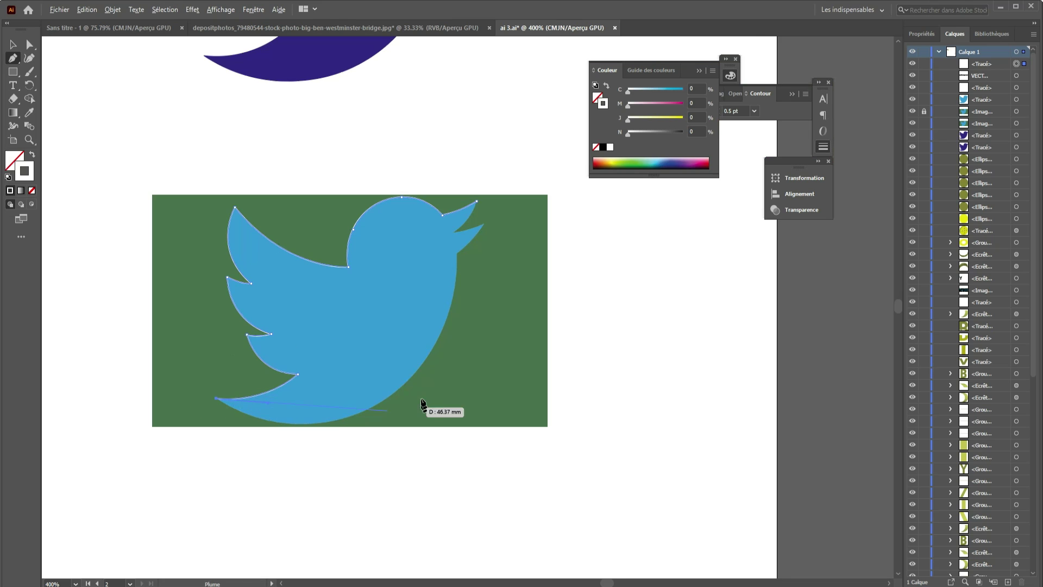
drag(424, 407, 363, 408)
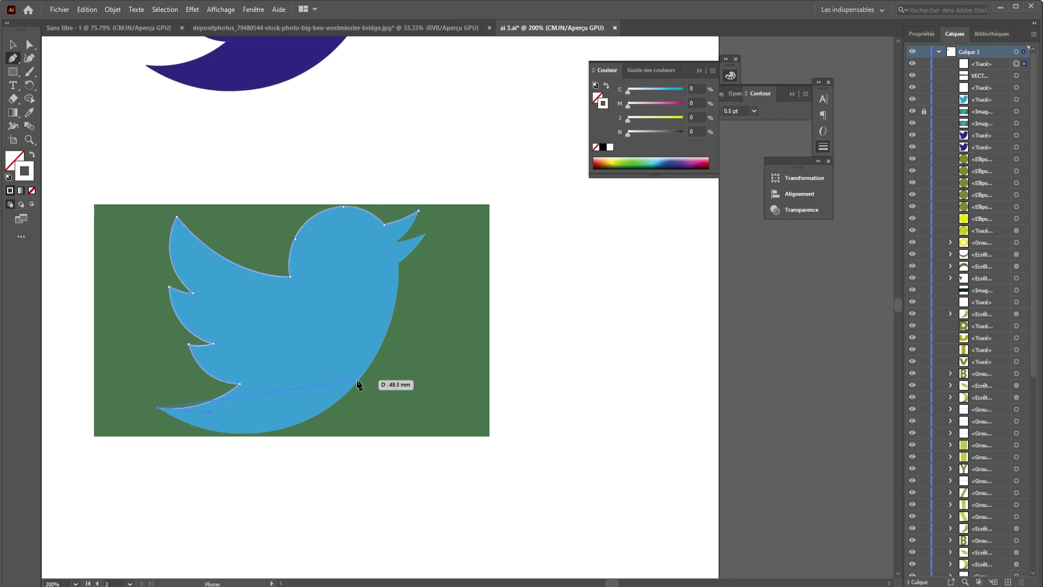
drag(357, 380, 443, 281)
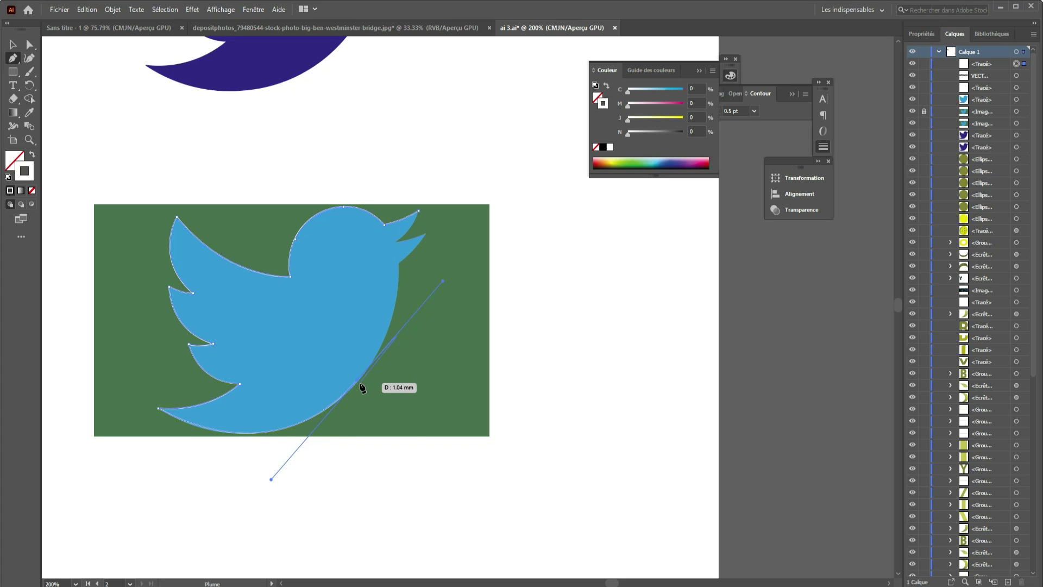
click(357, 380)
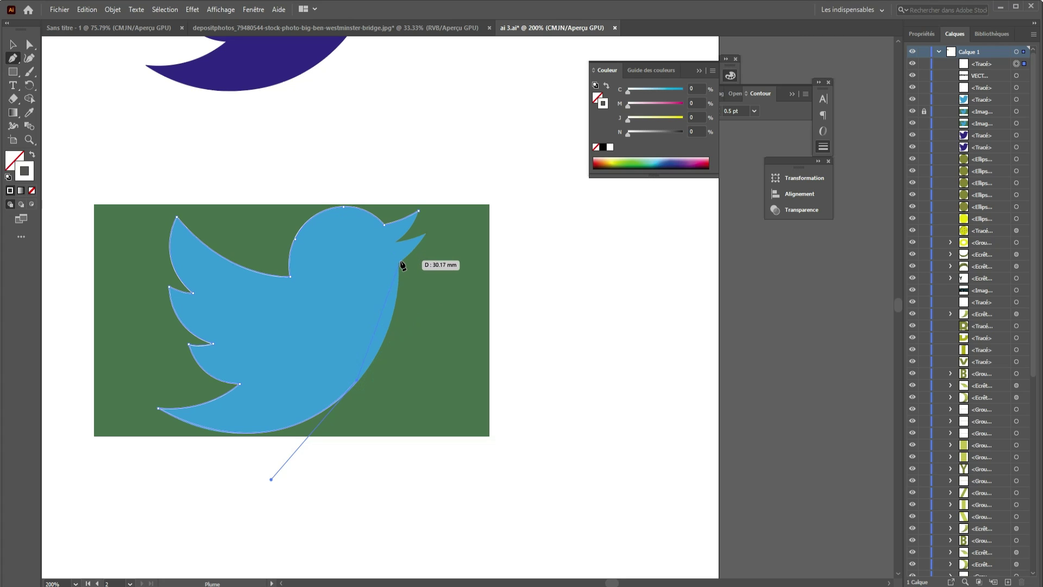
mouse_move(398, 265)
mouse_down()
mouse_move(383, 210)
mouse_move(395, 195)
mouse_up()
- Deselect the bird and nudge the upper chest anchor onto the shape's edge
key(v)
scroll(308, 401, up, 1)
click(242, 474)
scroll(250, 461, up, 1)
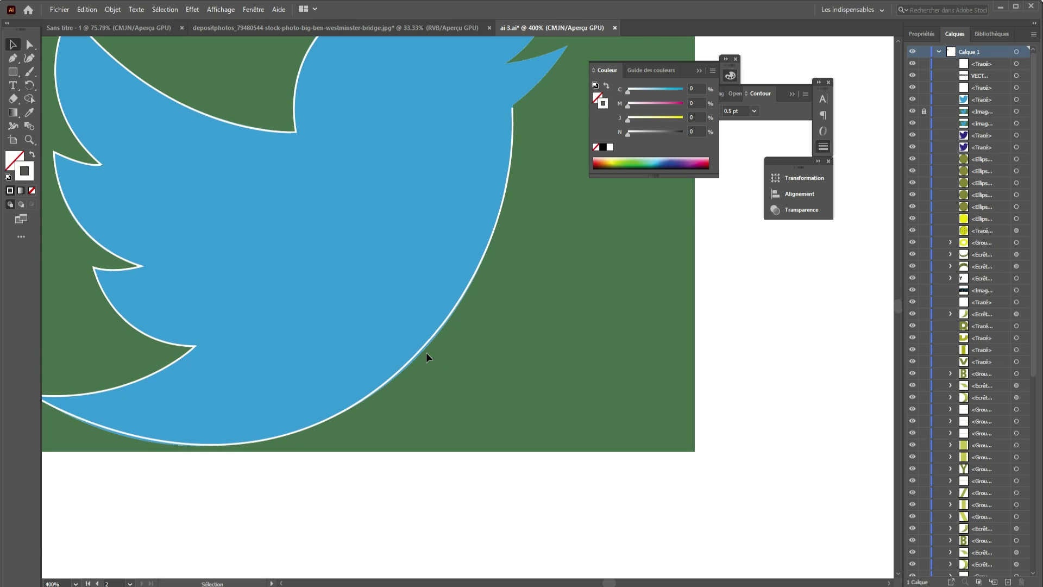
scroll(426, 352, up, 2)
key(a)
click(411, 352)
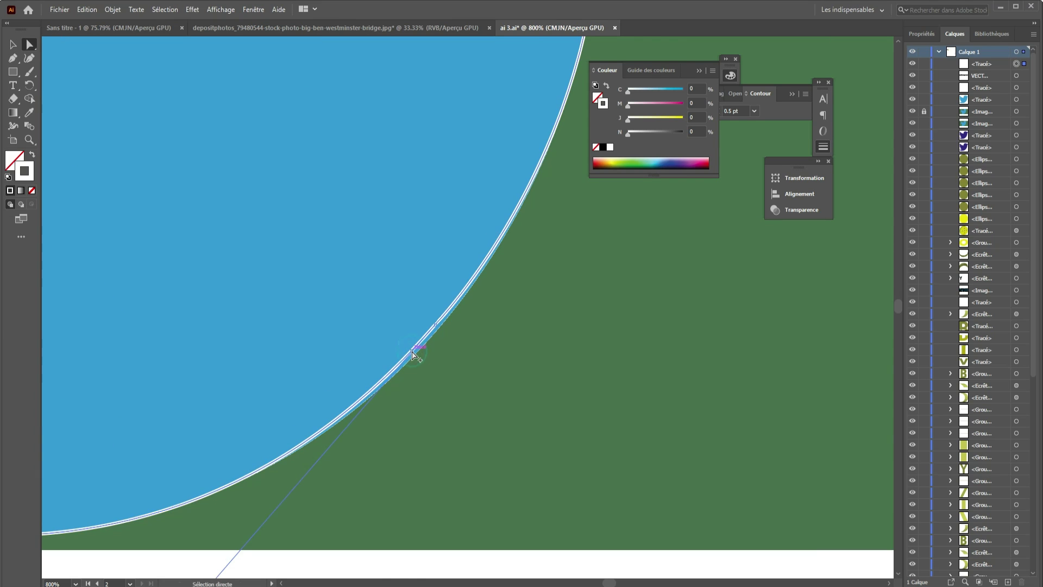
scroll(412, 354, up, 1)
drag(410, 352, 413, 363)
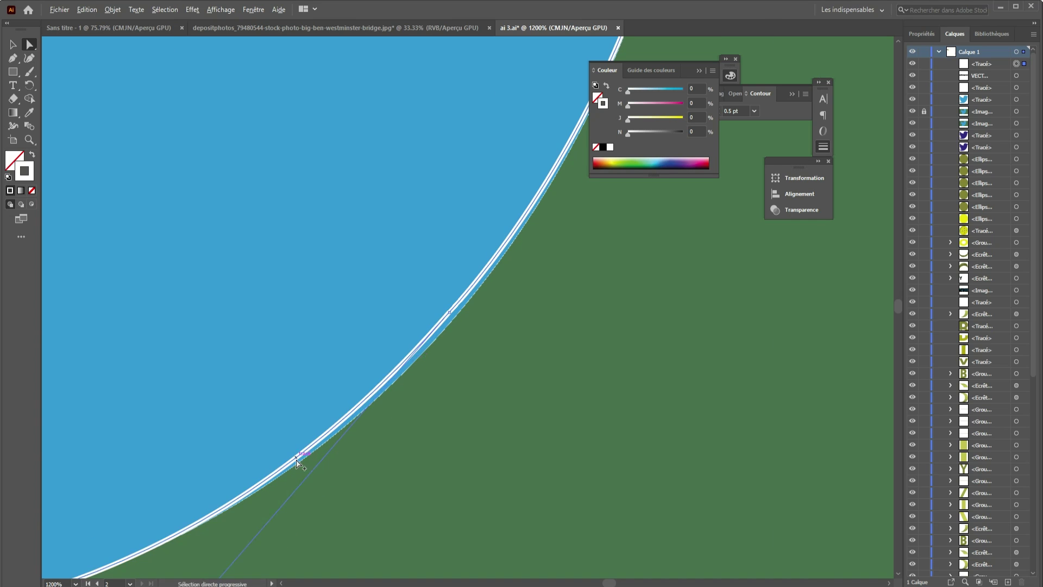
scroll(299, 459, down, 3)
scroll(357, 392, up, 4)
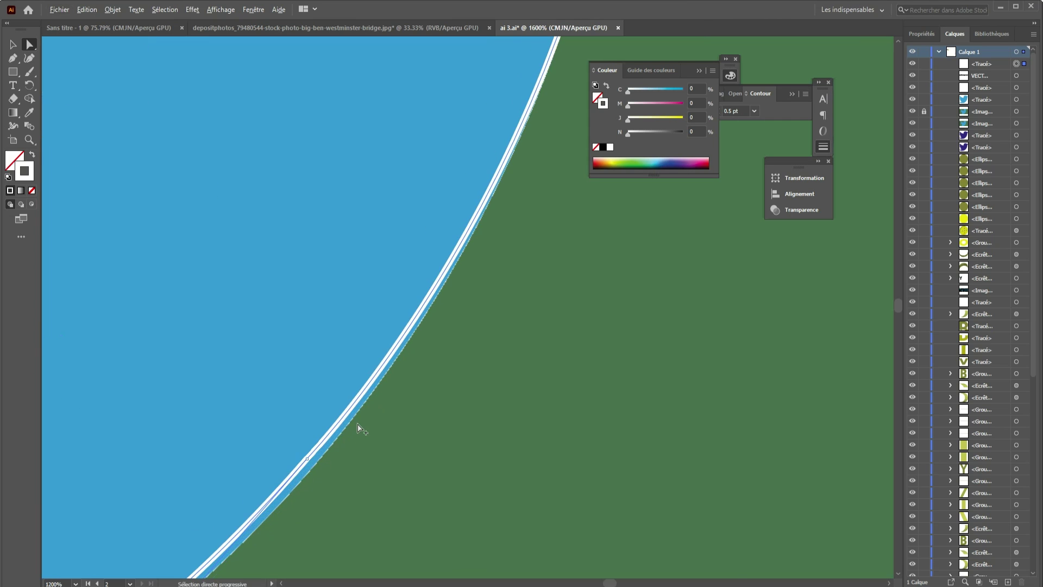
- Add an anchor on the chest curve and pull it onto the bird's edge
click(12, 58)
click(300, 466)
click(30, 44)
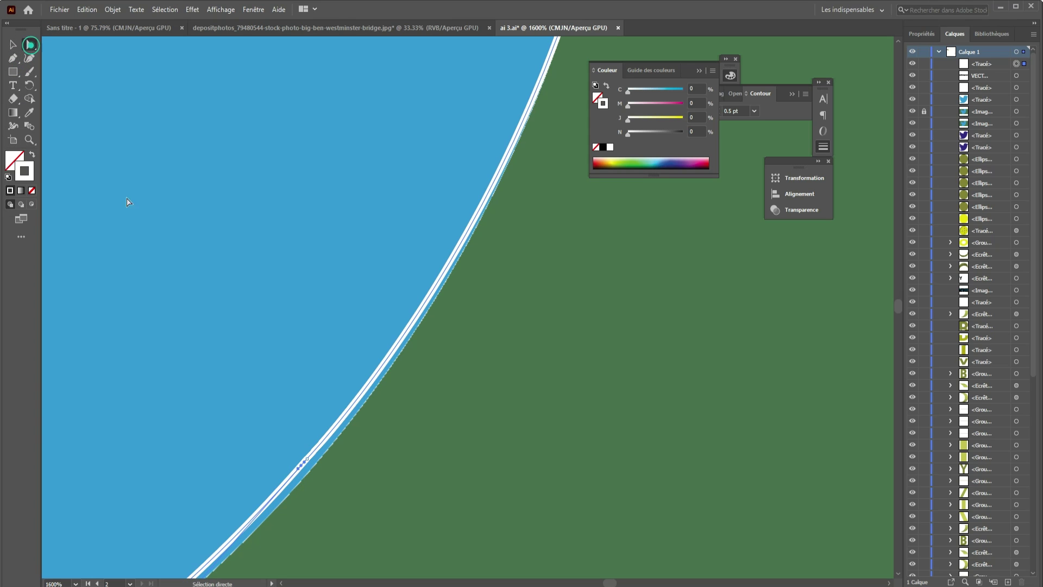
mouse_move(305, 460)
mouse_down()
mouse_move(302, 474)
mouse_move(316, 462)
mouse_move(303, 477)
mouse_move(324, 454)
mouse_up()
scroll(308, 474, up, 2)
scroll(361, 451, down, 3)
scroll(374, 454, down, 3)
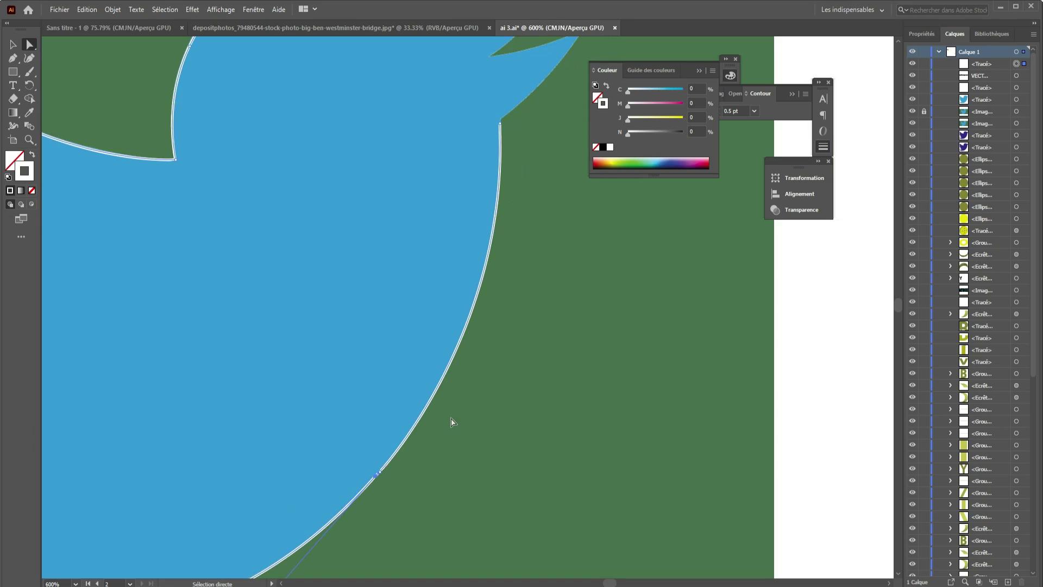
scroll(463, 388, down, 2)
scroll(421, 384, up, 3)
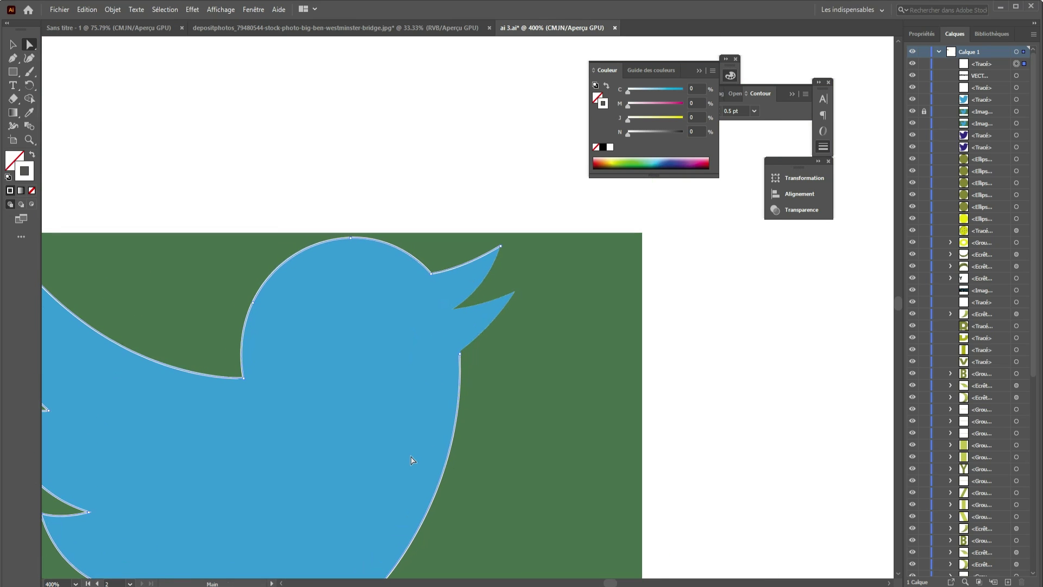
- Move the outline's end anchor up to the corner beneath the beak
key(p)
scroll(481, 350, up, 1)
scroll(449, 372, up, 3)
click(29, 44)
scroll(460, 346, up, 2)
drag(434, 355, 435, 333)
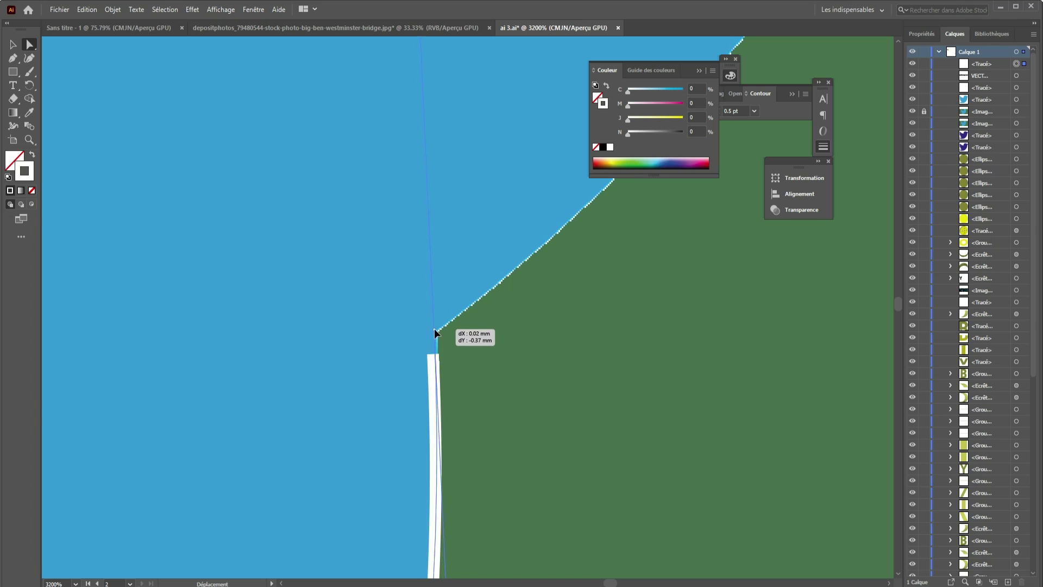
scroll(435, 330, down, 1)
scroll(462, 305, down, 1)
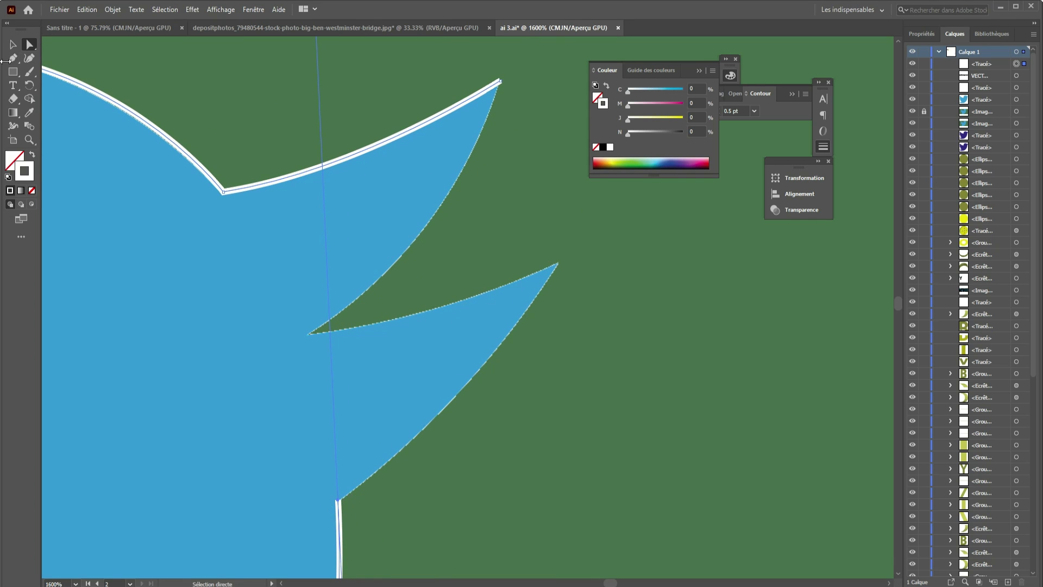
- Continue the outline up the lower beak to a sharp-cornered tip, then into the beak notch
click(13, 58)
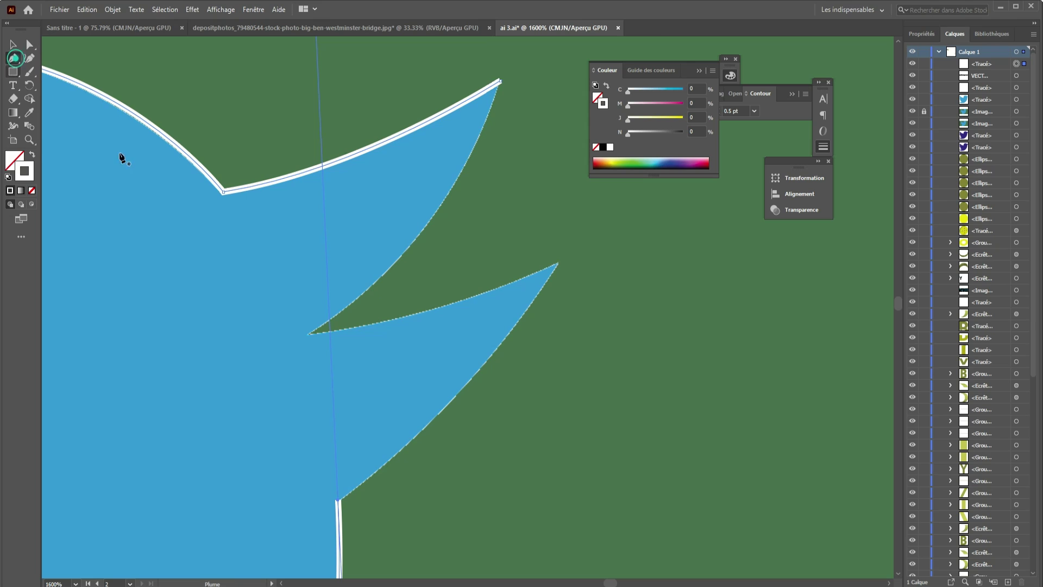
click(337, 500)
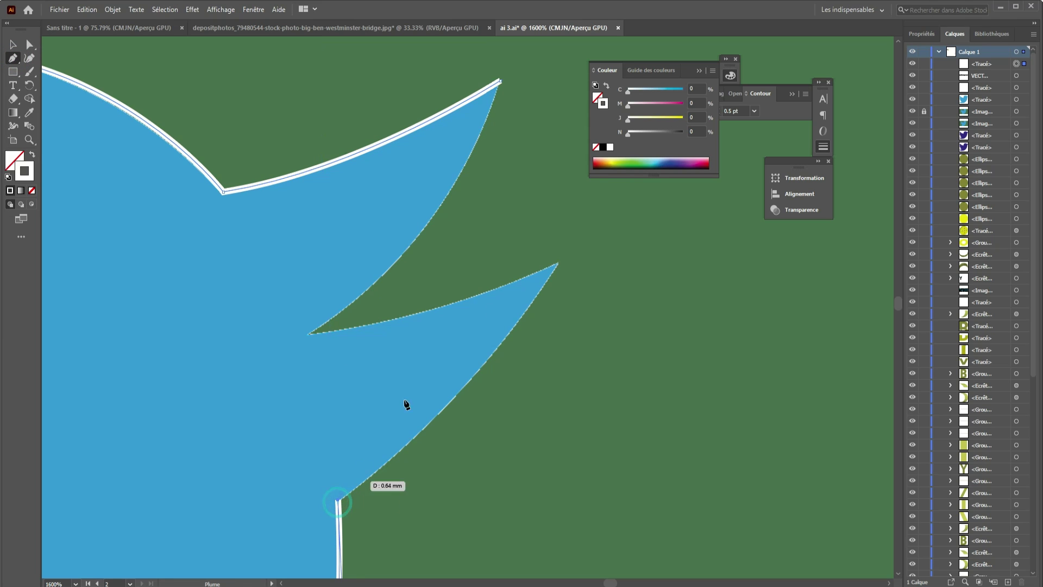
scroll(556, 266, down, 1)
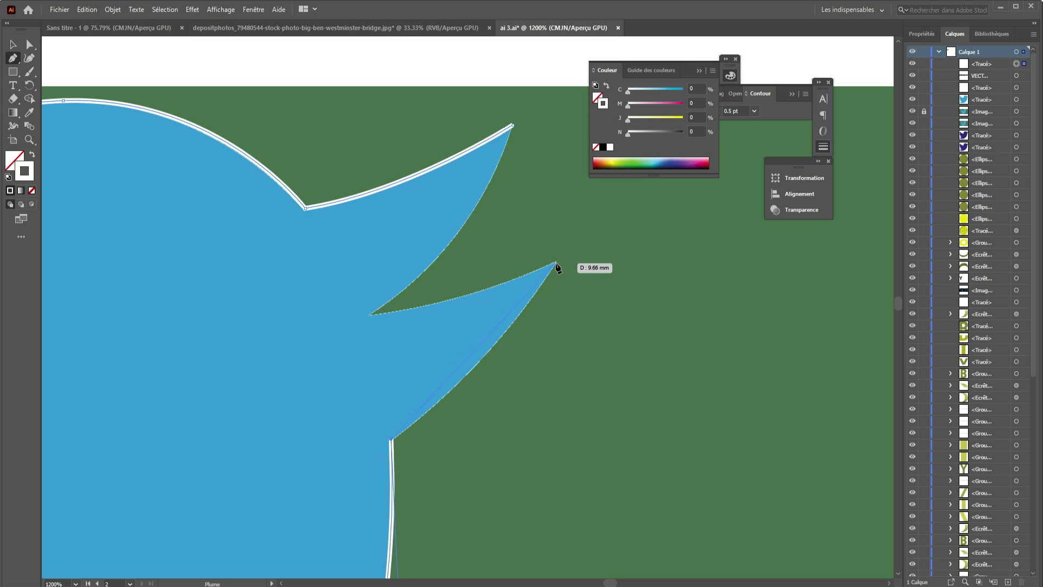
drag(556, 262, 563, 222)
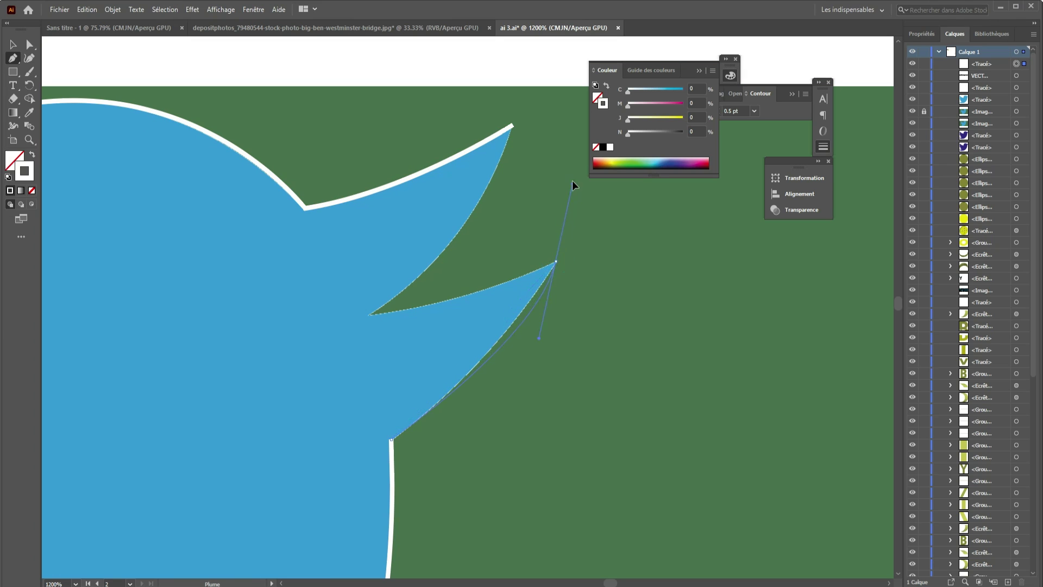
drag(572, 181, 606, 168)
click(555, 262)
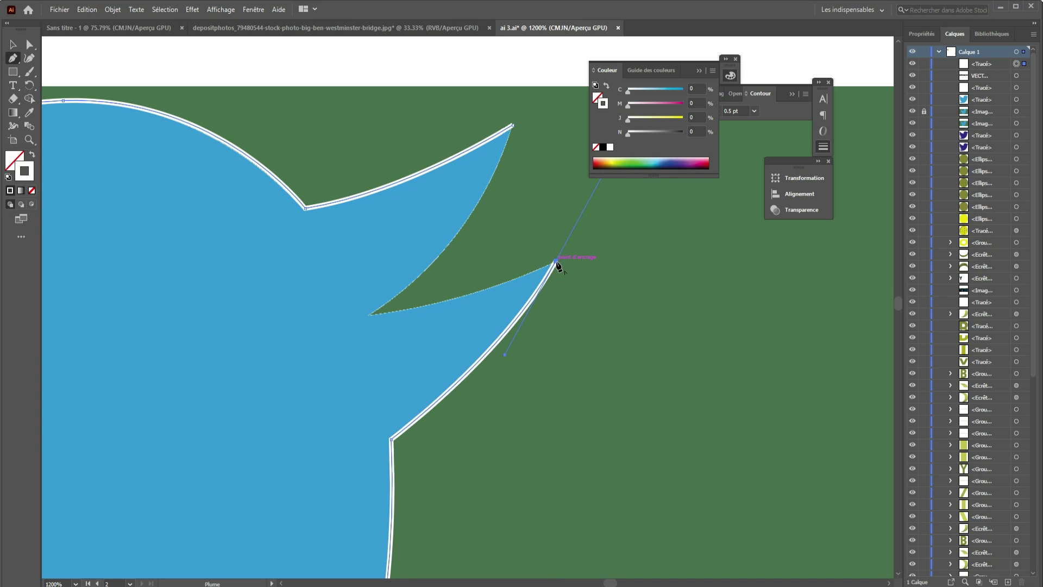
click(370, 315)
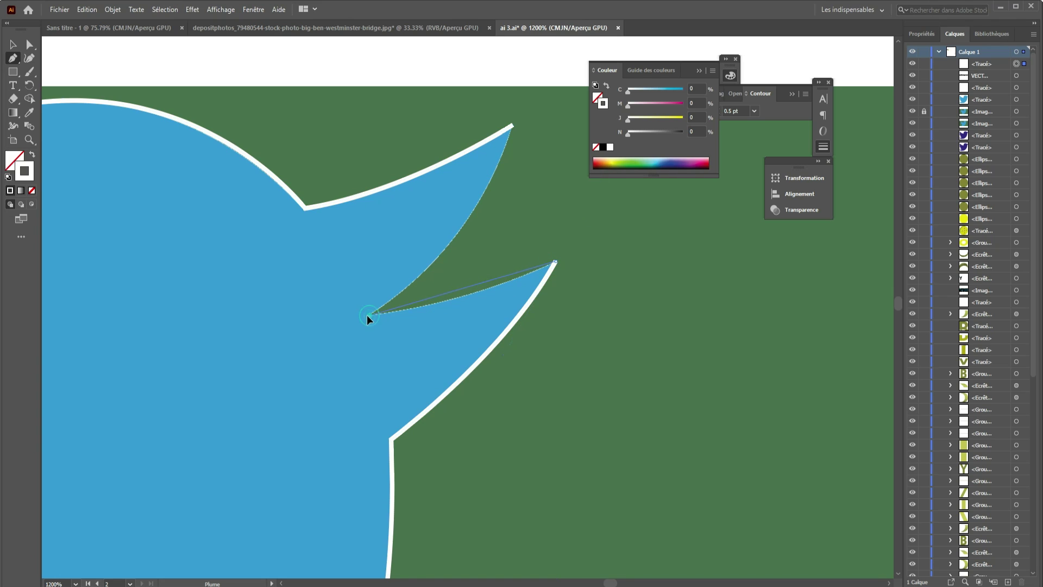
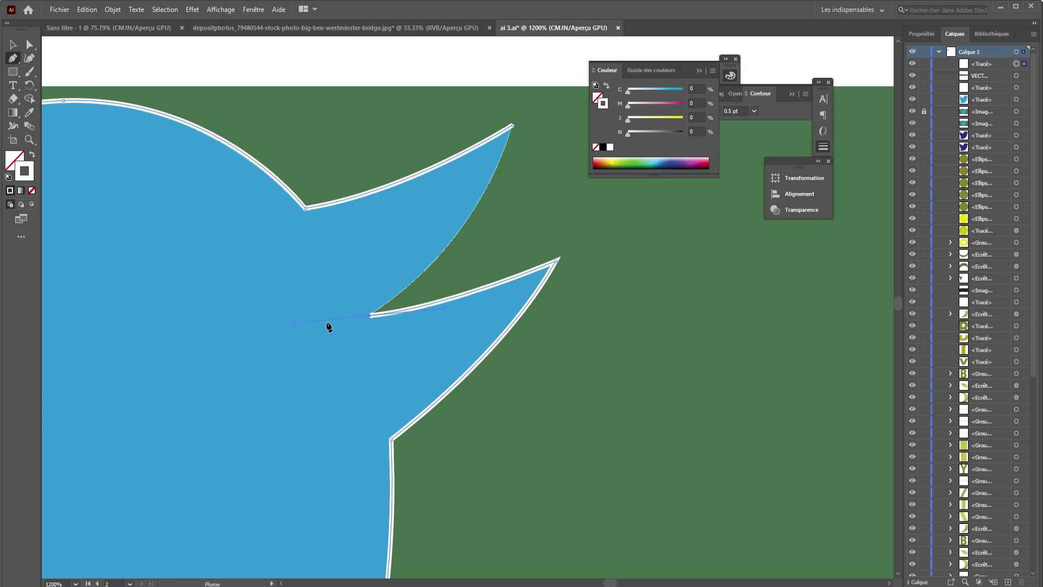
- Close the Pen outline of the traced bird and return to the Selection tool
click(371, 316)
drag(512, 125, 541, 107)
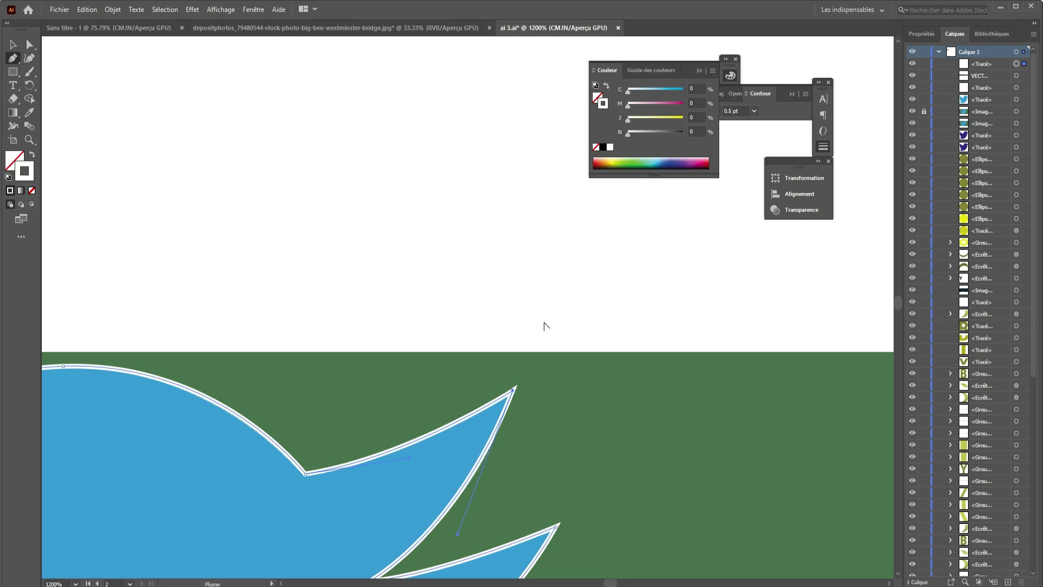
alt+scroll(540, 323, down, 2)
key(v)
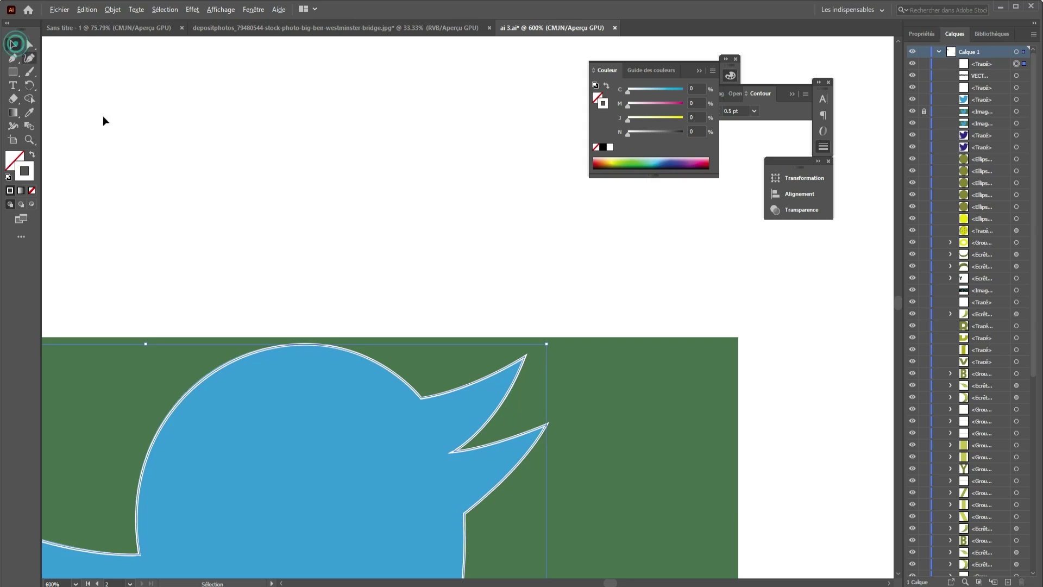
alt+scroll(302, 353, down, 3)
alt+scroll(299, 358, down, 1)
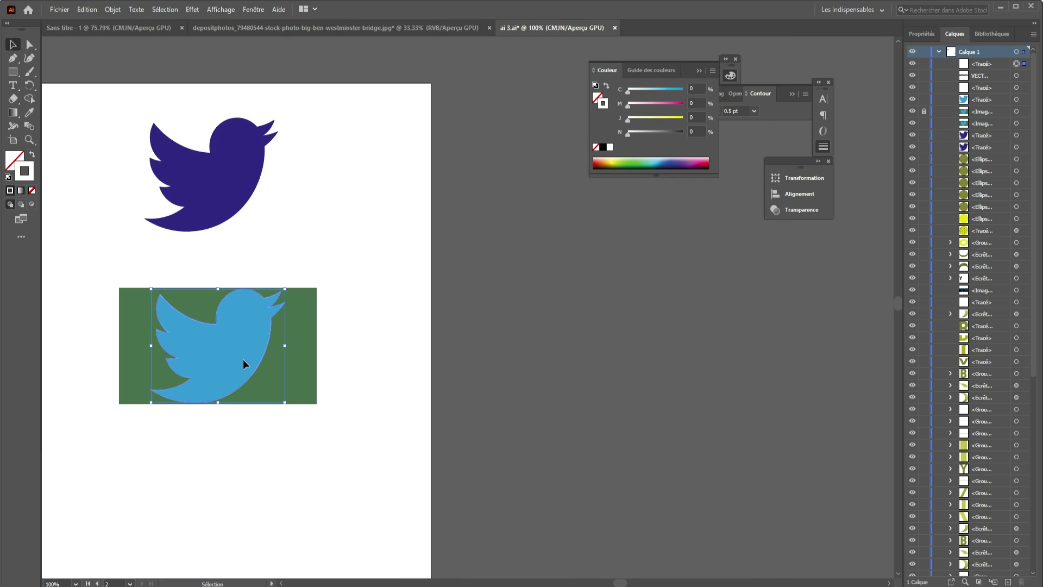
- Fill the traced bird with the reference bird's light blue using the Eyedropper
click(29, 112)
click(247, 344)
click(13, 44)
- Alt-drag a copy of the blue bird and arrange it above the green rectangle
drag(239, 371, 239, 503)
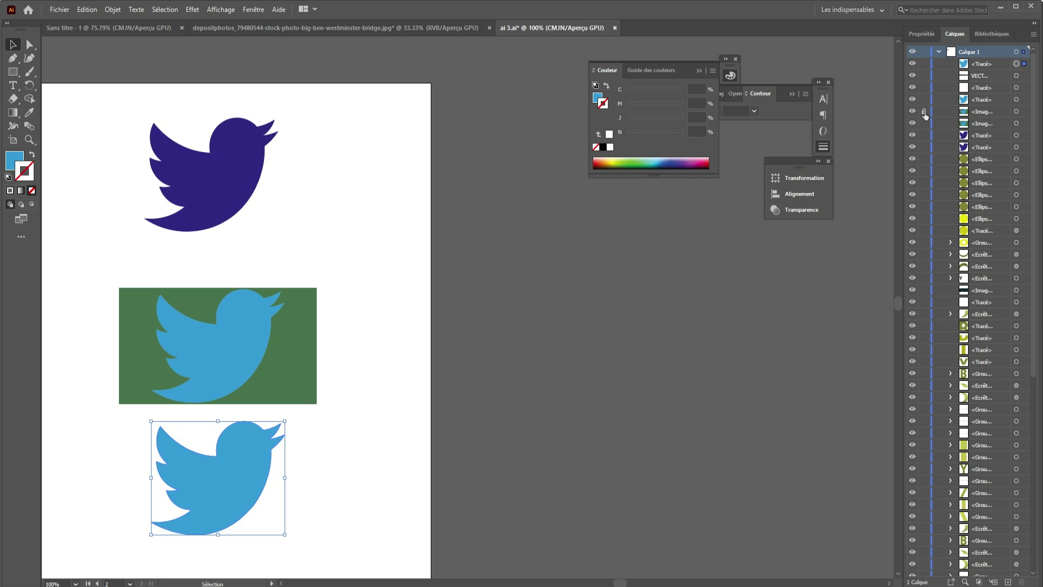
scroll(258, 320, down, 1)
scroll(257, 320, down, 2)
drag(258, 321, 259, 409)
drag(245, 372, 242, 333)
drag(244, 403, 246, 375)
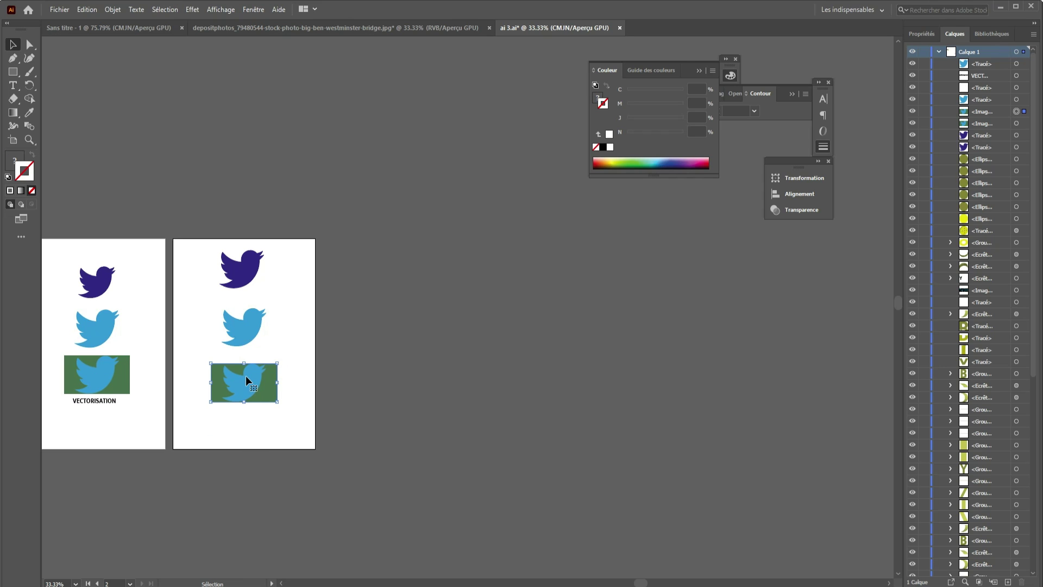
key(ctrl+y)
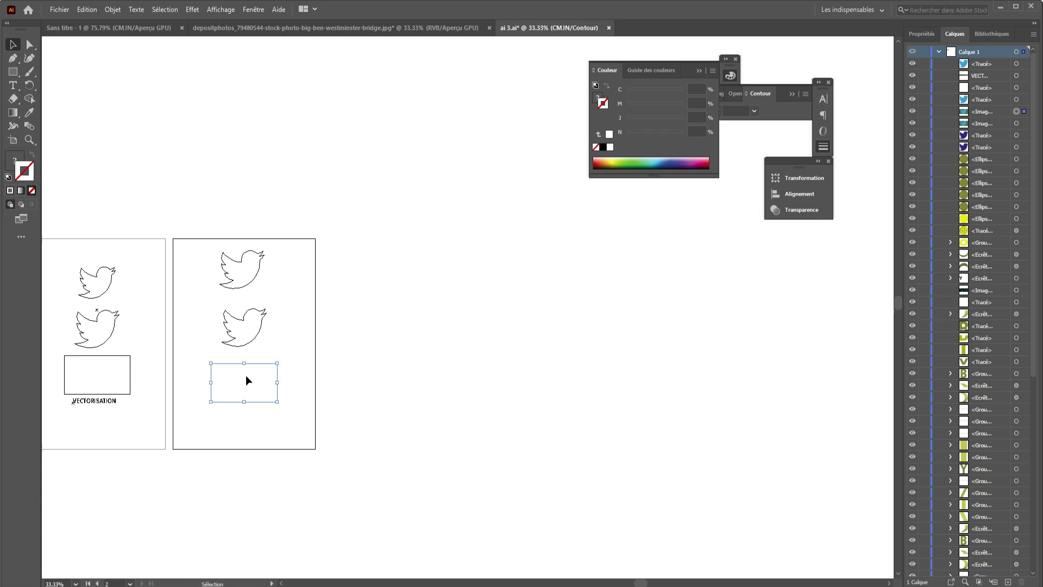
scroll(236, 262, up, 3)
drag(353, 195, 150, 513)
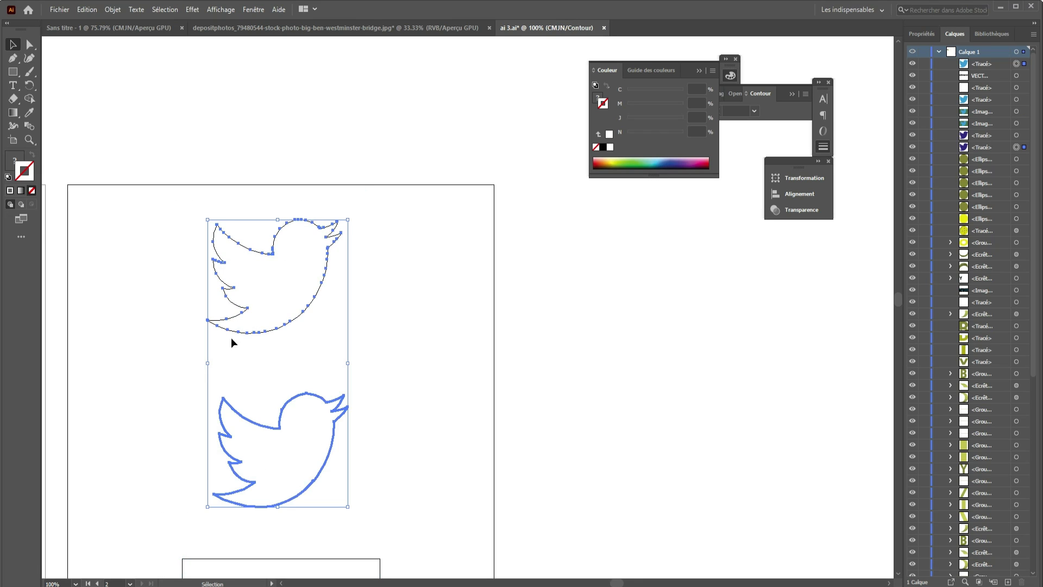
scroll(276, 340, up, 2)
click(436, 415)
mouse_move(440, 111)
mouse_down()
mouse_move(321, 530)
mouse_move(298, 536)
mouse_up()
click(489, 449)
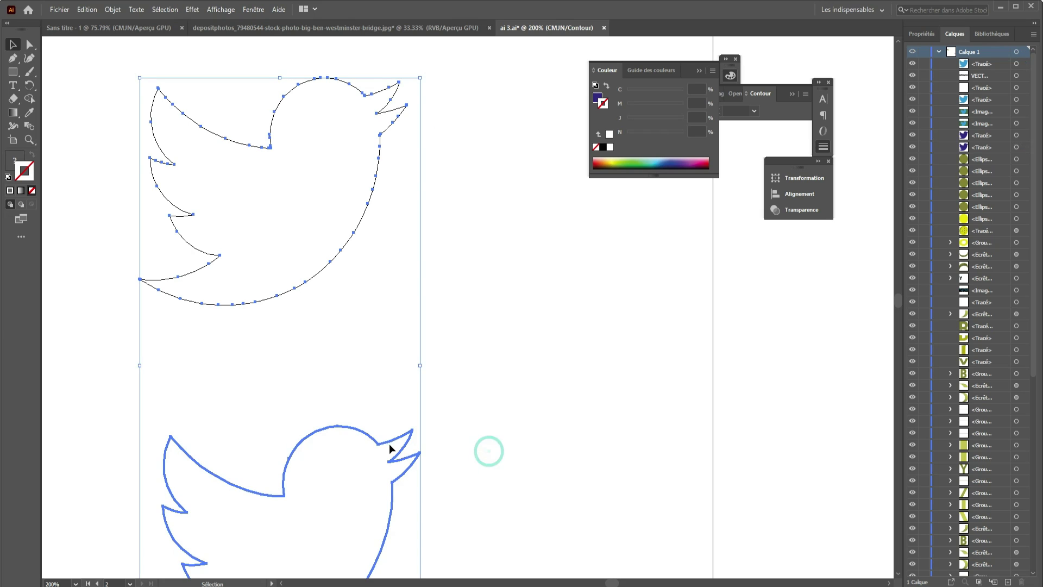
click(371, 441)
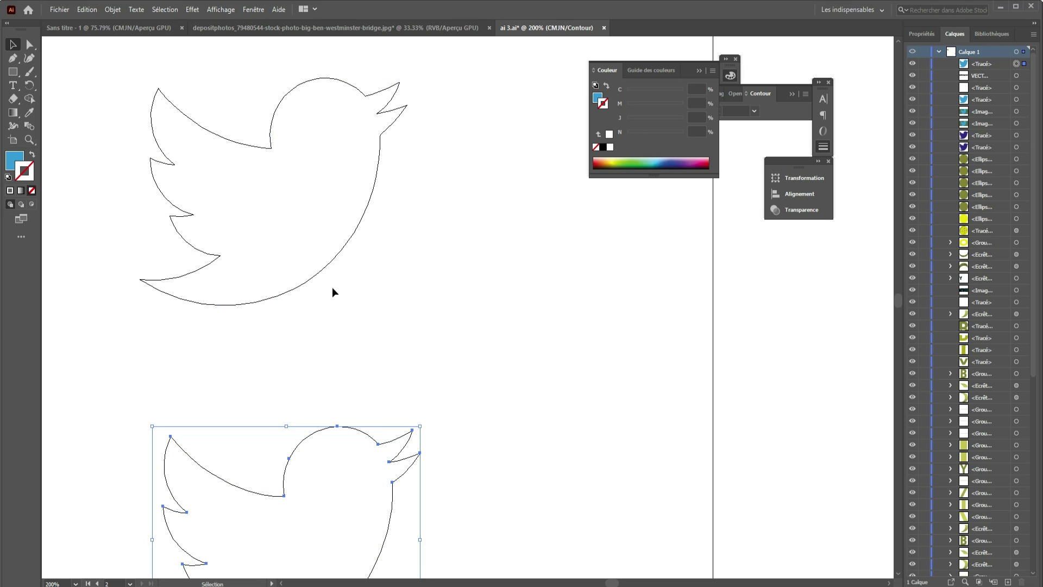
shift+click(316, 279)
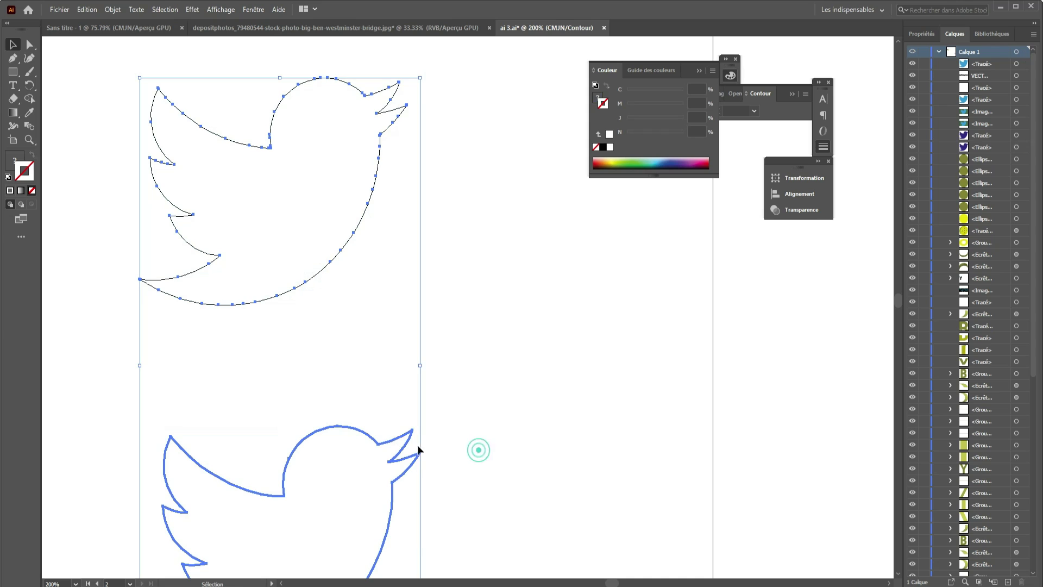
click(400, 437)
alt+scroll(402, 440, down, 1)
drag(401, 471, 350, 319)
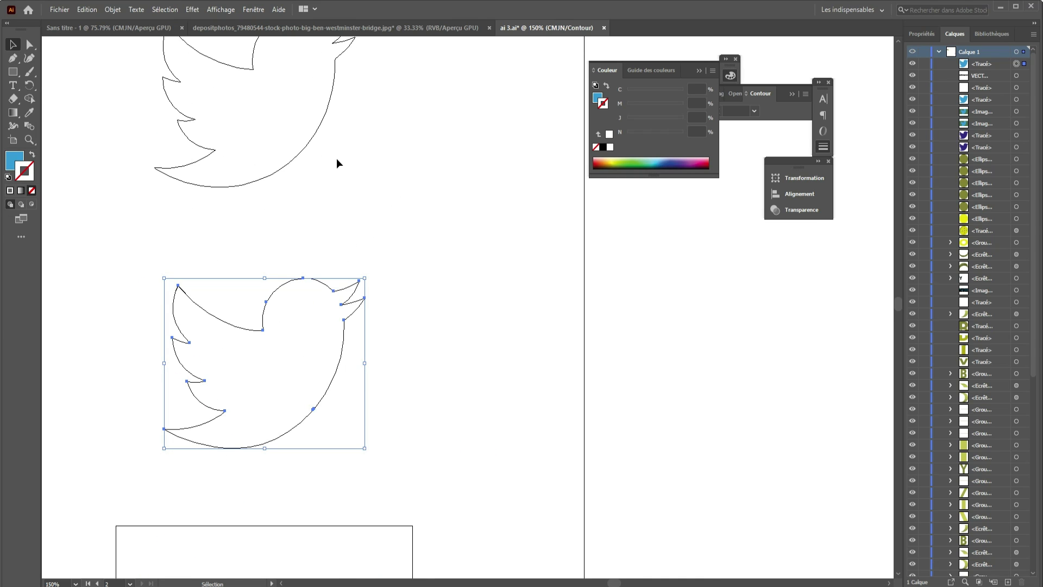
click(310, 142)
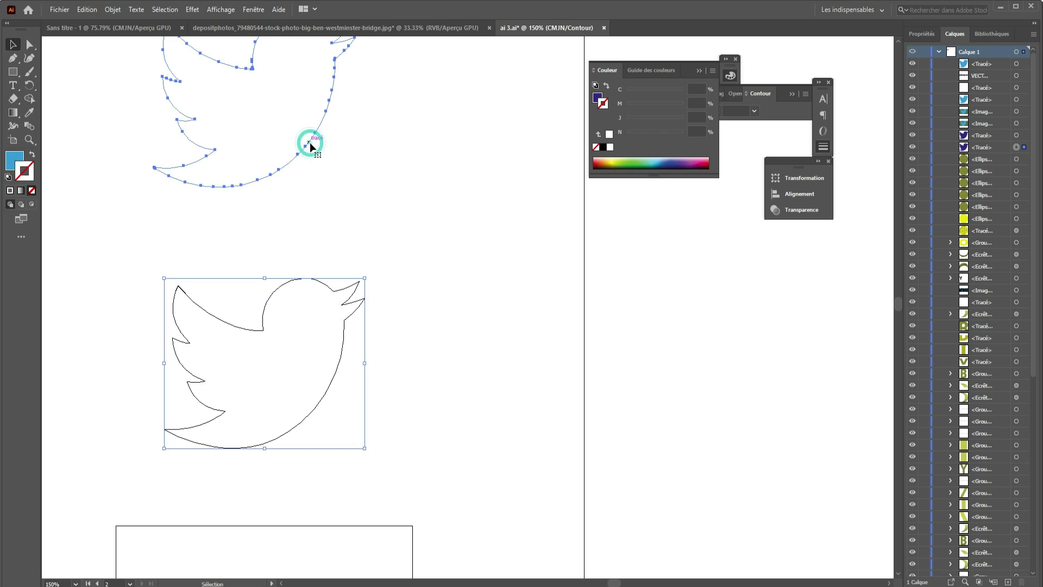
alt+scroll(321, 281, down, 3)
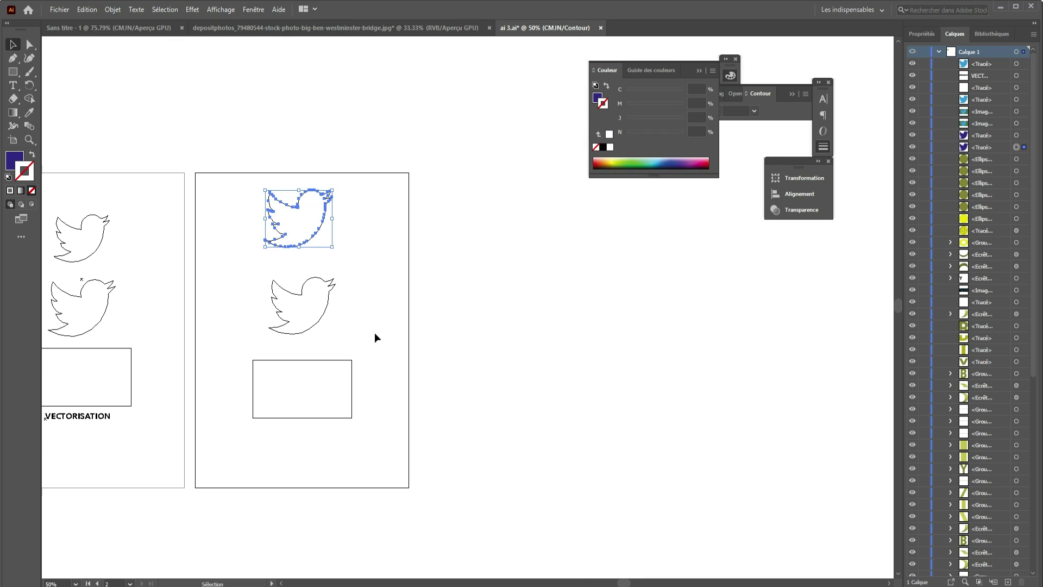
key(ctrl+y)
click(312, 294)
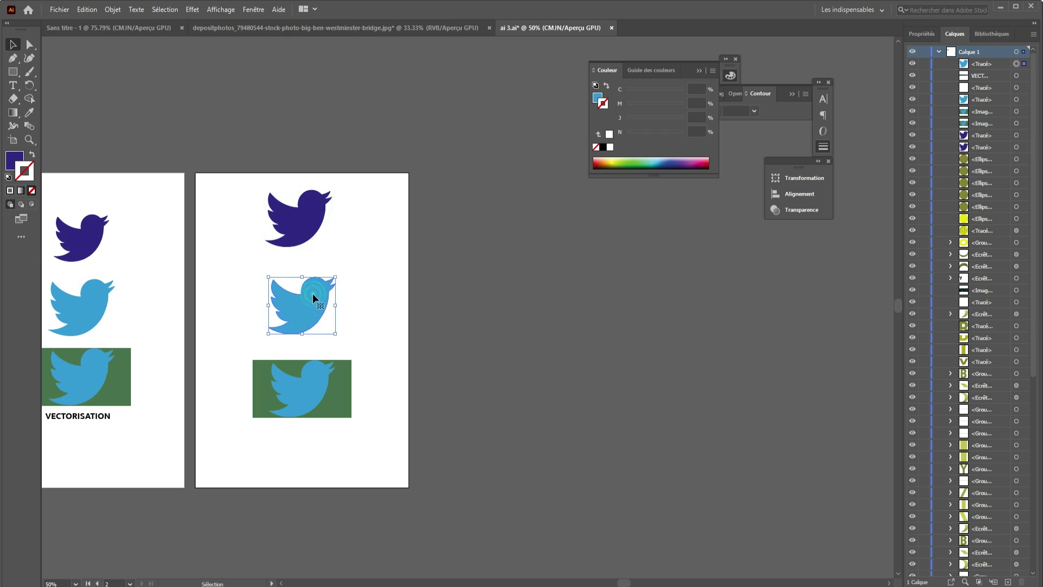
alt+scroll(296, 301, up, 5)
alt+scroll(360, 255, up, 3)
alt+scroll(384, 156, up, 3)
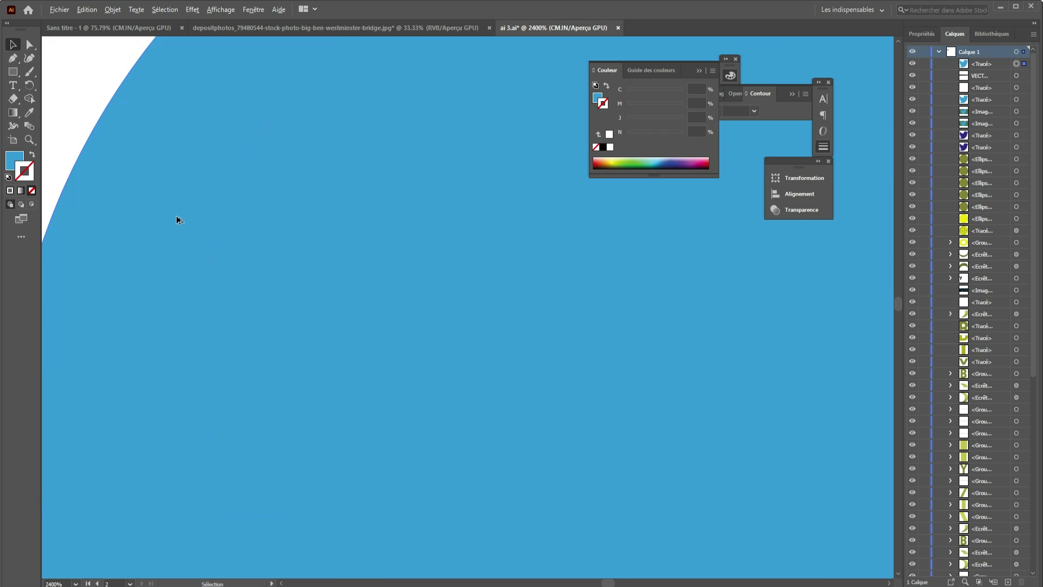
alt+scroll(177, 219, down, 3)
alt+scroll(149, 277, down, 1)
alt+scroll(375, 184, up, 2)
alt+scroll(392, 200, down, 3)
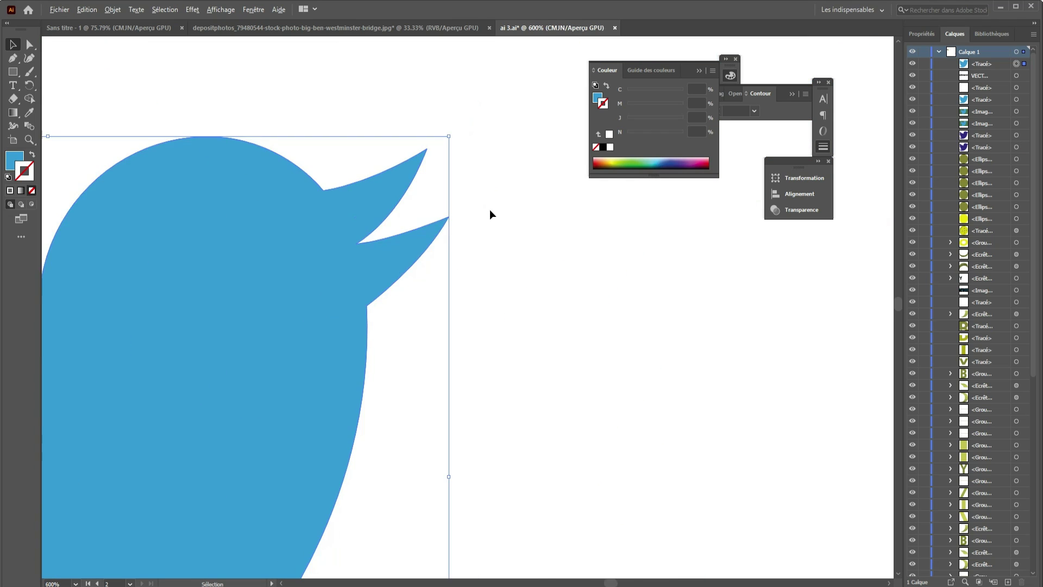
alt+scroll(490, 209, down, 2)
click(625, 160)
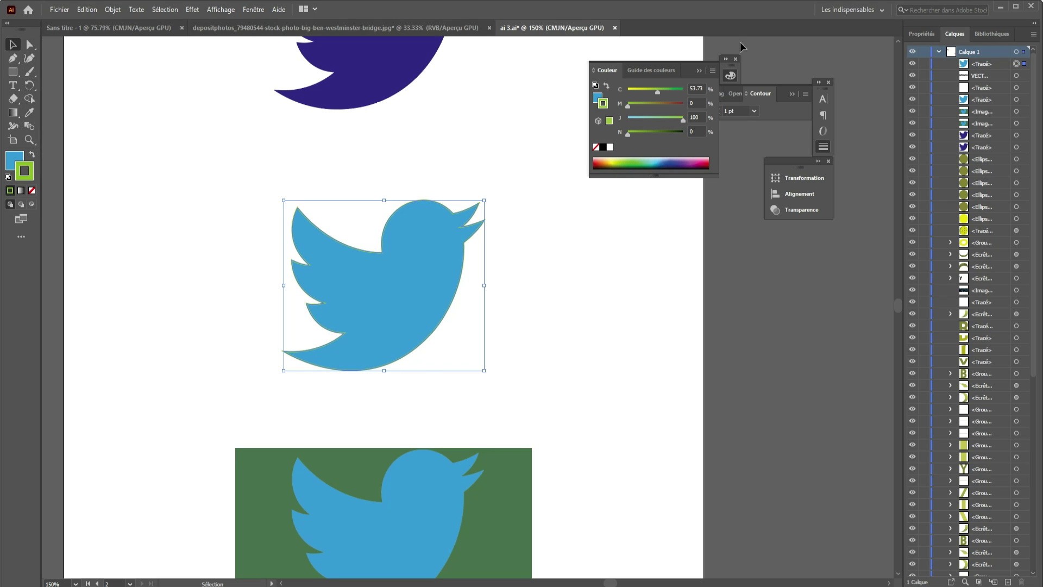
click(753, 111)
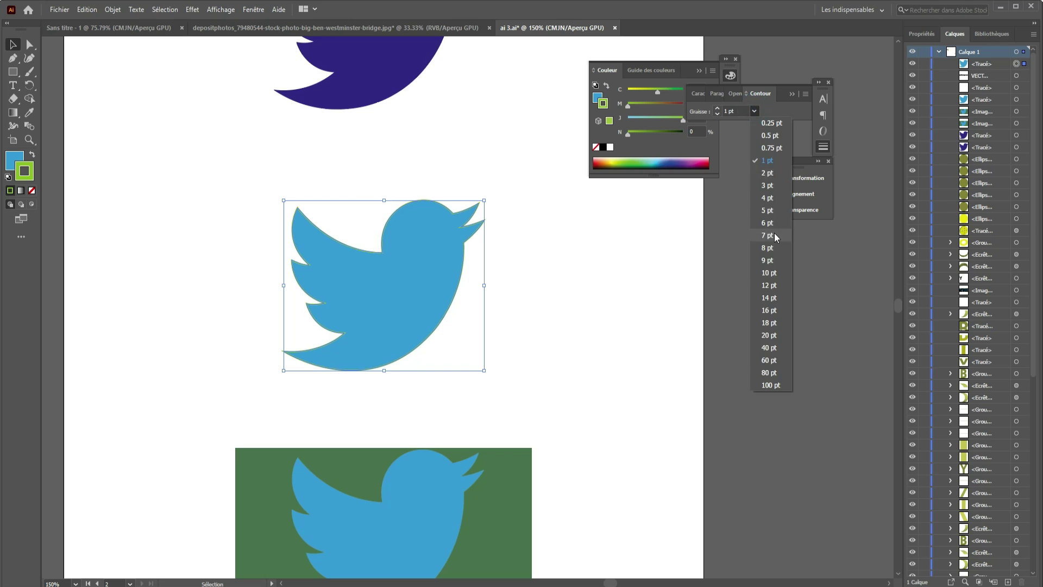
click(773, 232)
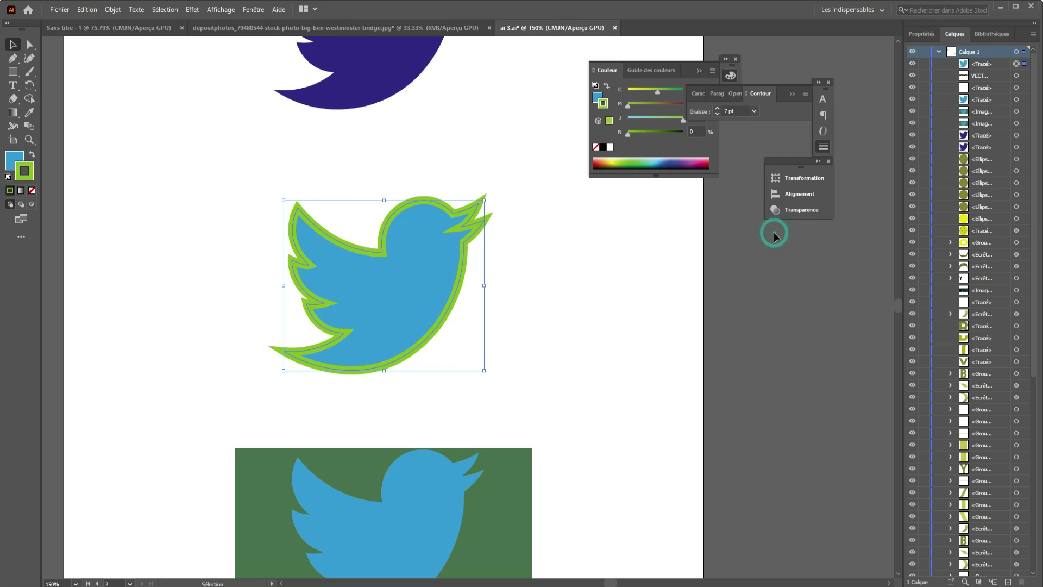
click(31, 190)
- Try several Couleur spectrum colours and settle on a dark red bird fill
click(12, 162)
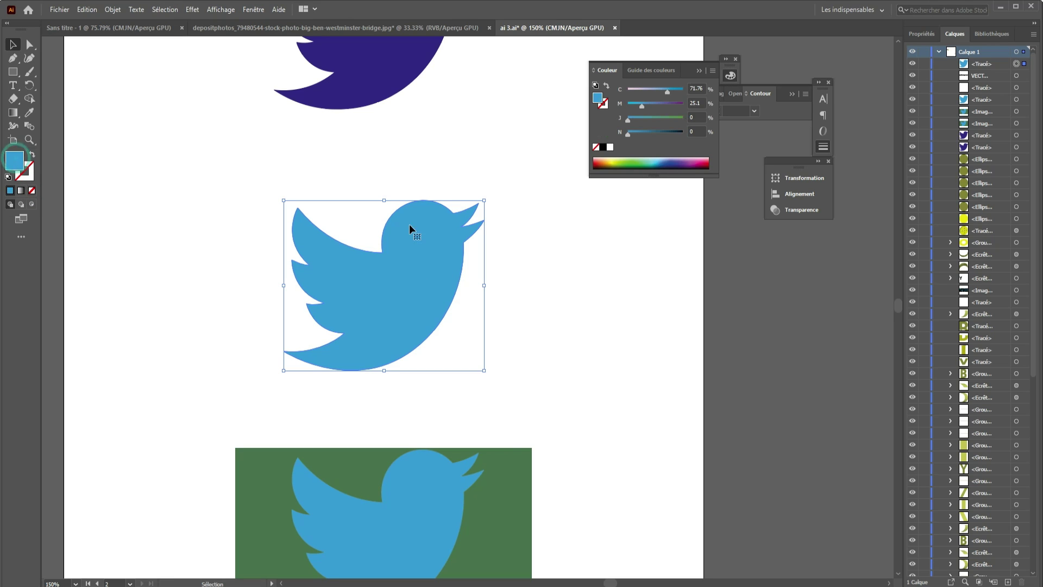
click(631, 159)
click(660, 156)
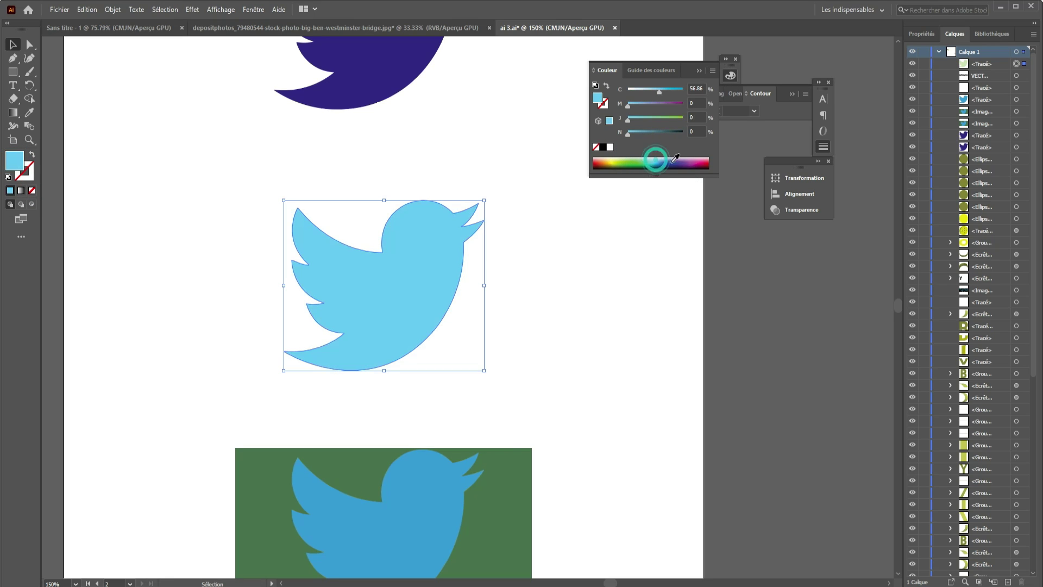
click(709, 160)
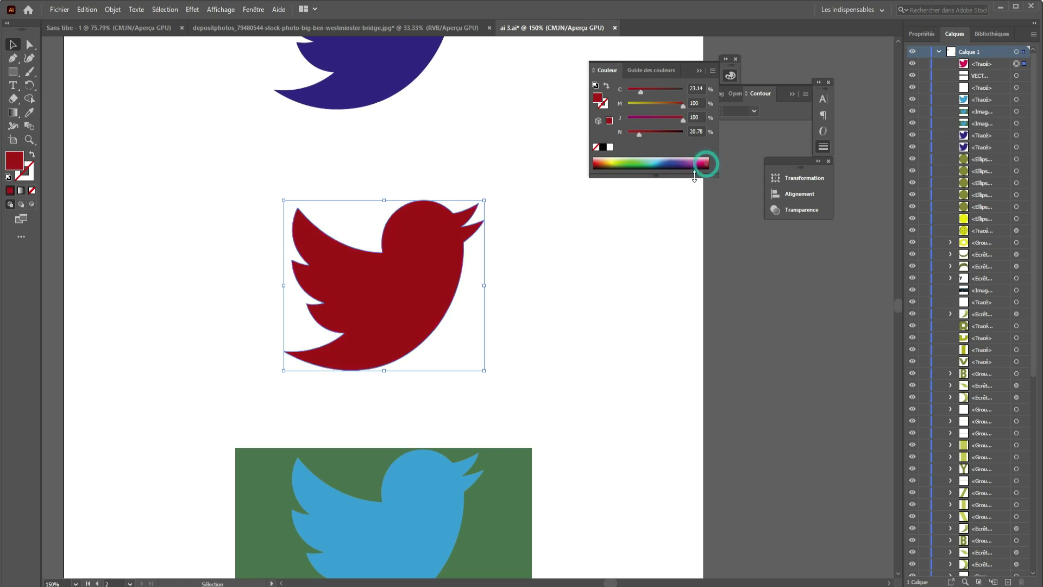
click(687, 162)
click(618, 161)
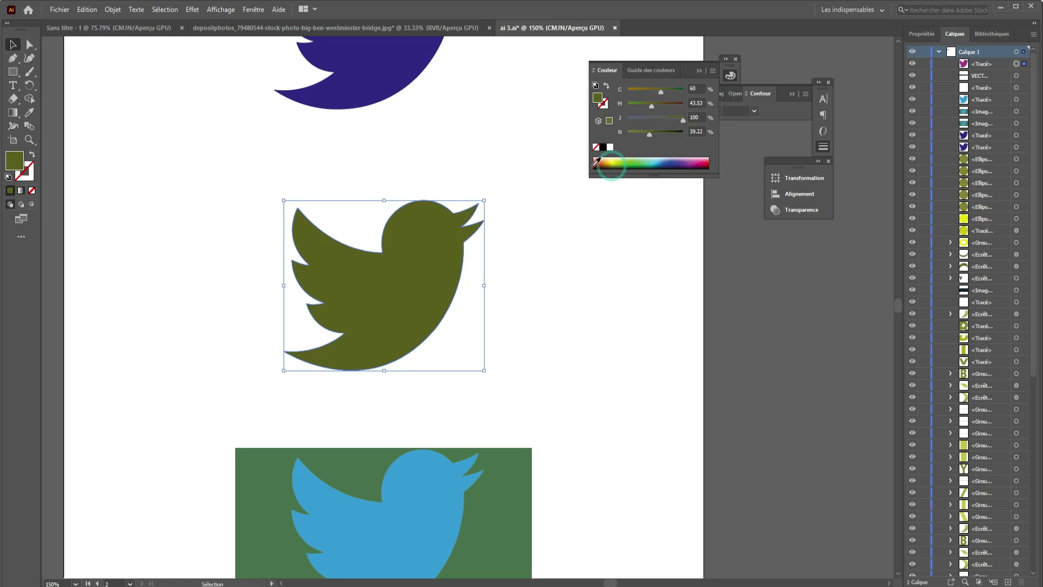
click(594, 164)
click(13, 42)
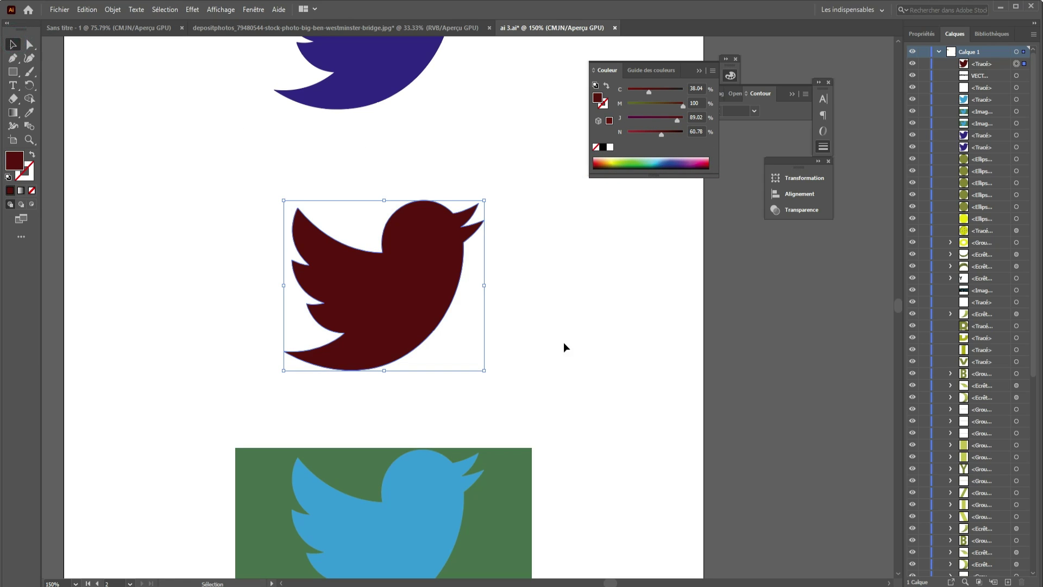
- Zoom around to check the dark red fill, then reselect the dark red bird
scroll(368, 263, up, 3)
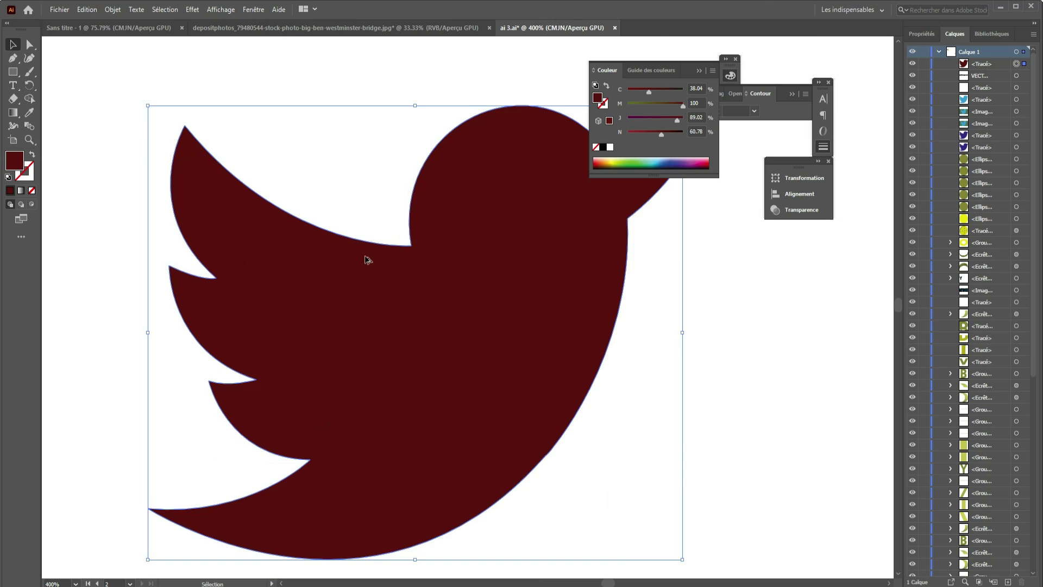
scroll(365, 259, up, 1)
scroll(366, 259, down, 3)
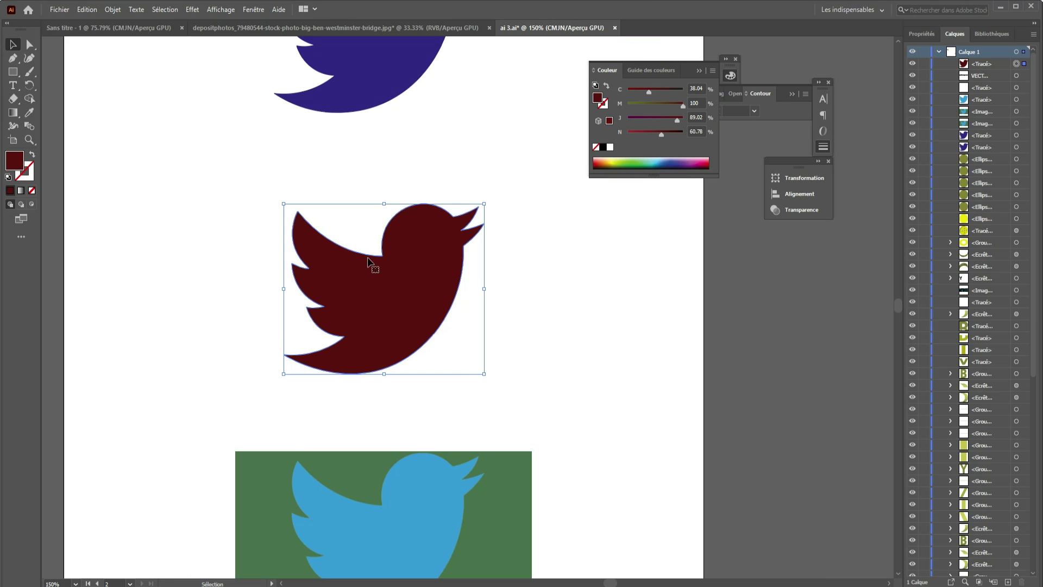
scroll(365, 259, down, 2)
click(395, 157)
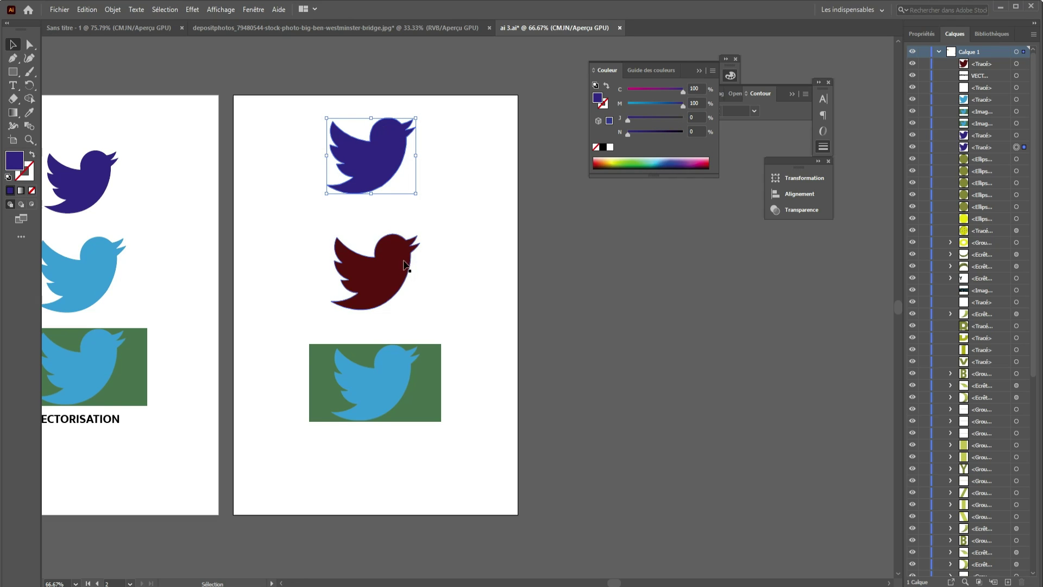
scroll(401, 270, up, 1)
scroll(384, 267, up, 2)
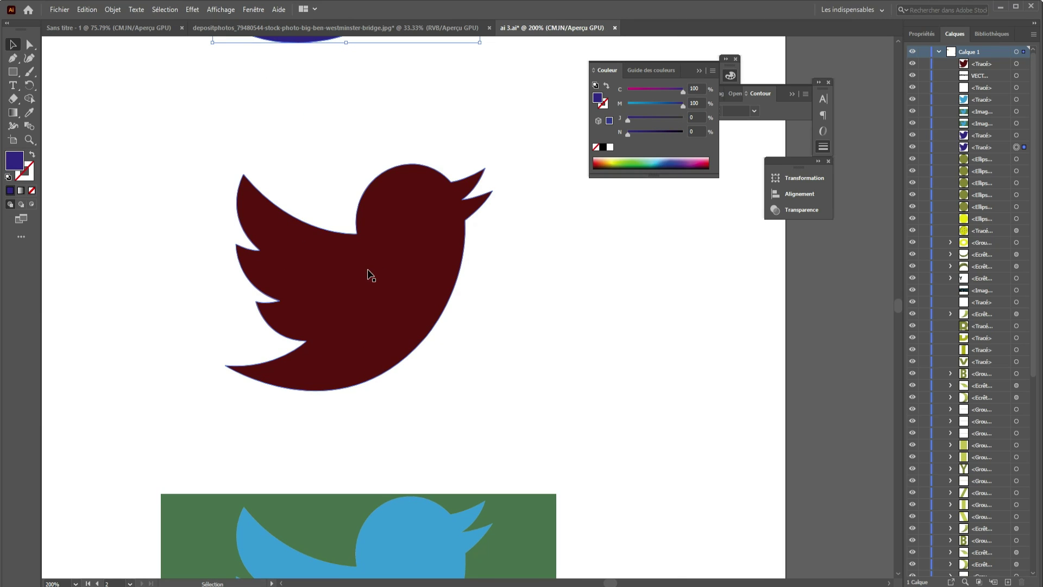
scroll(328, 238, up, 2)
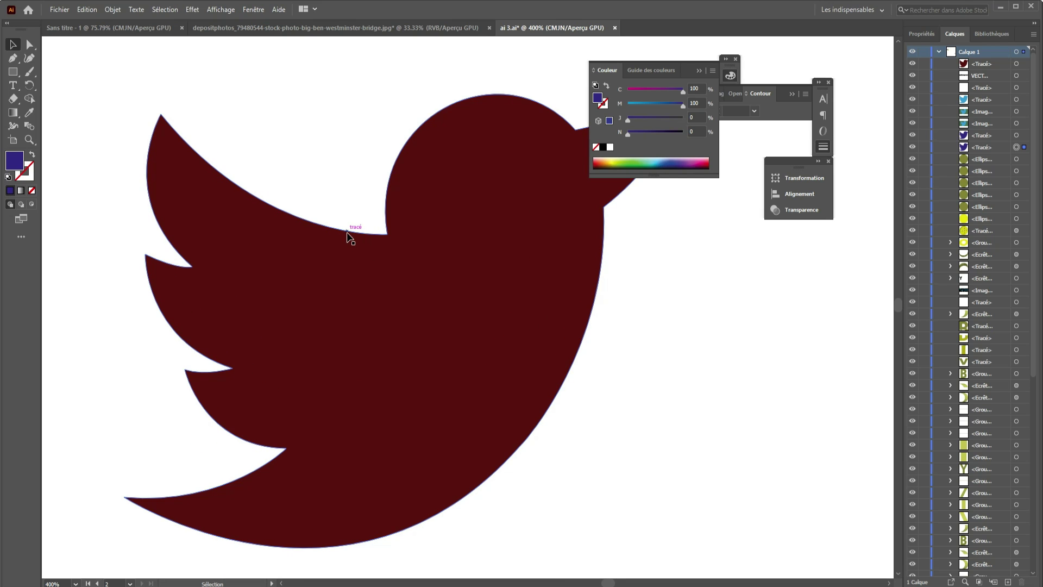
scroll(348, 237, down, 3)
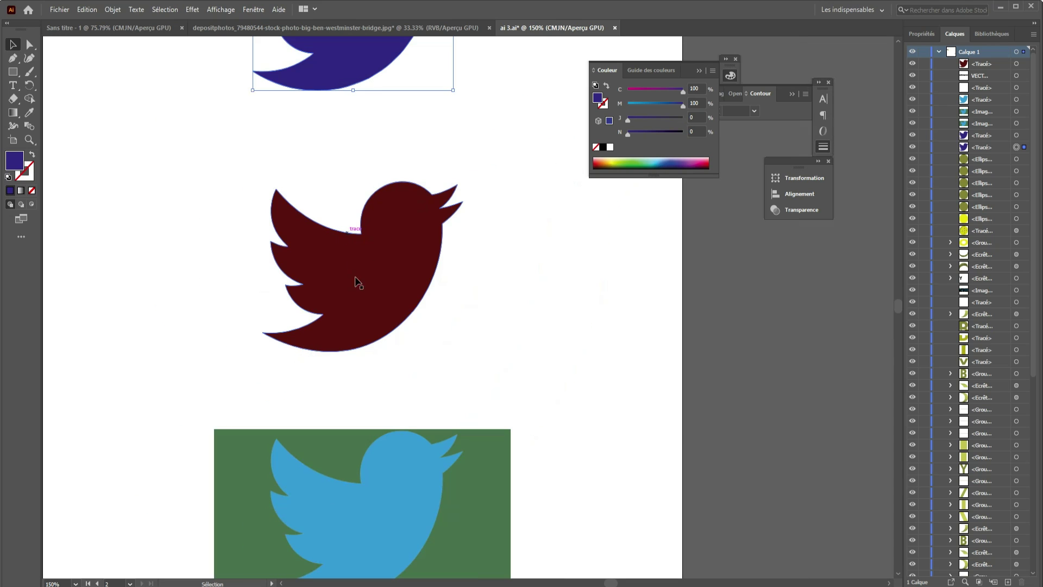
click(359, 283)
click(28, 113)
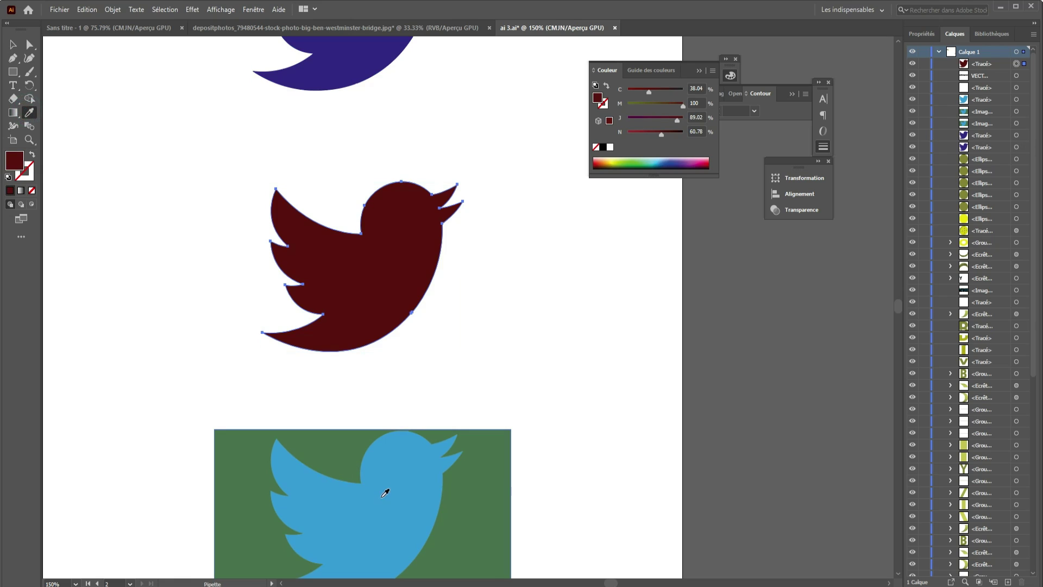
- Refill the middle bird with the lower bird's light blue and bring up the Dégradé panel
click(386, 489)
click(13, 44)
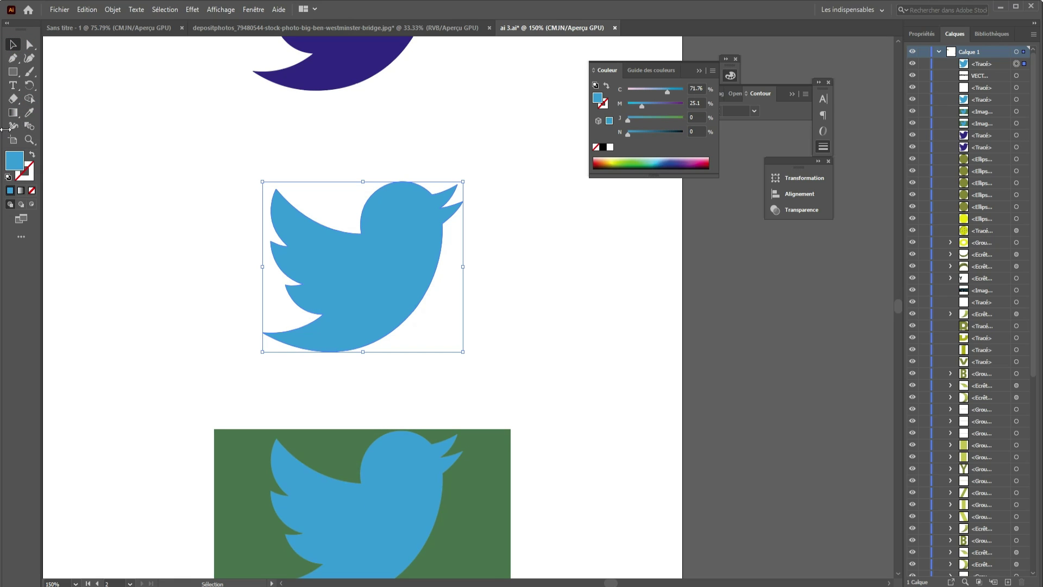
click(13, 113)
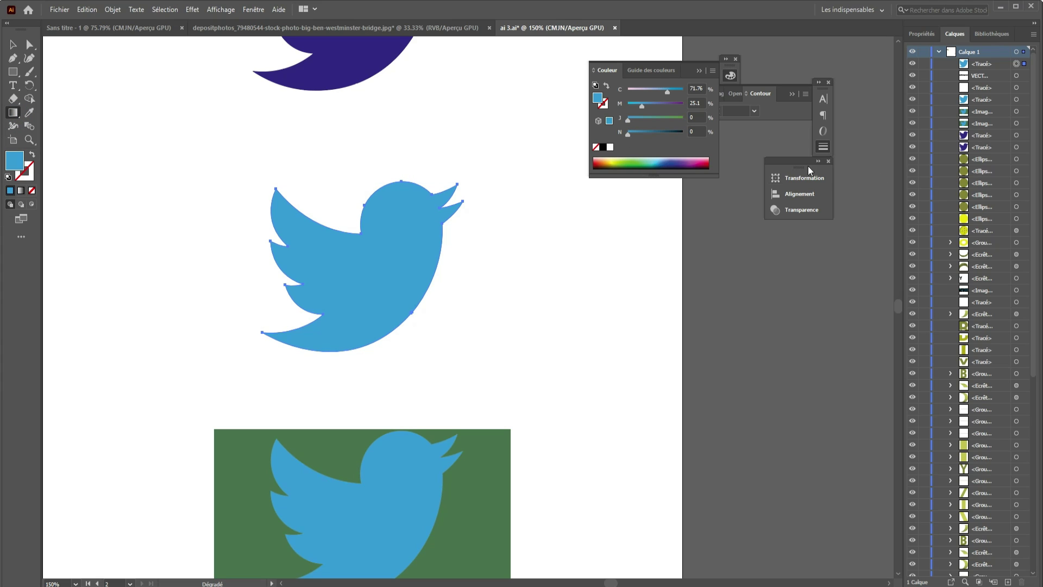
click(253, 9)
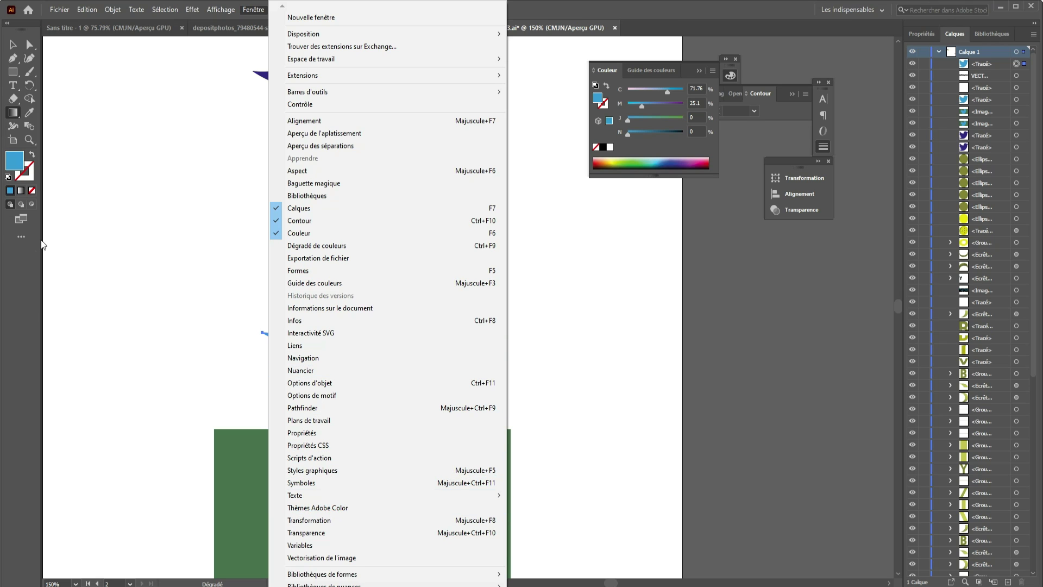
click(24, 191)
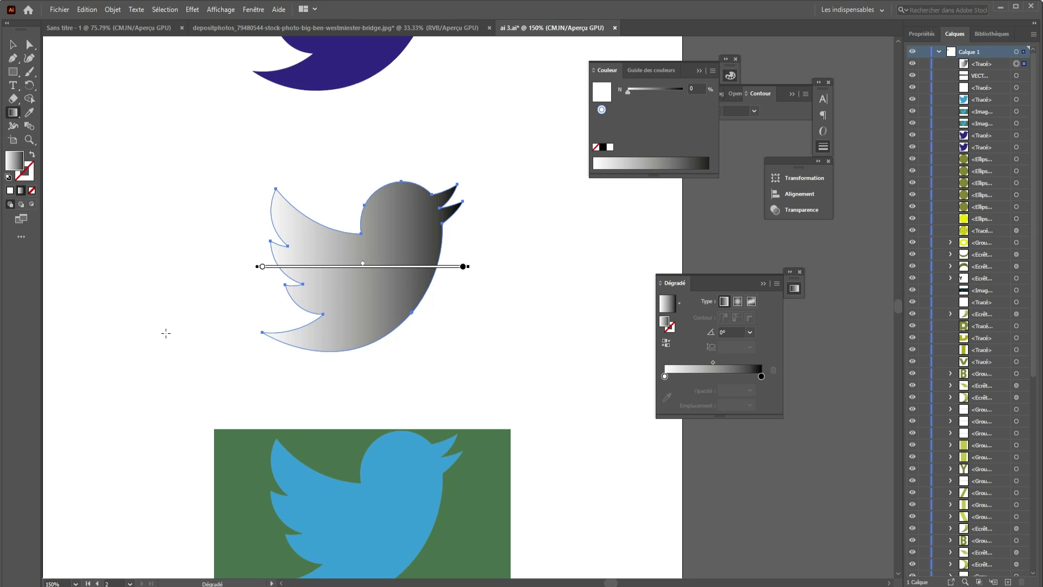
key(i)
click(391, 461)
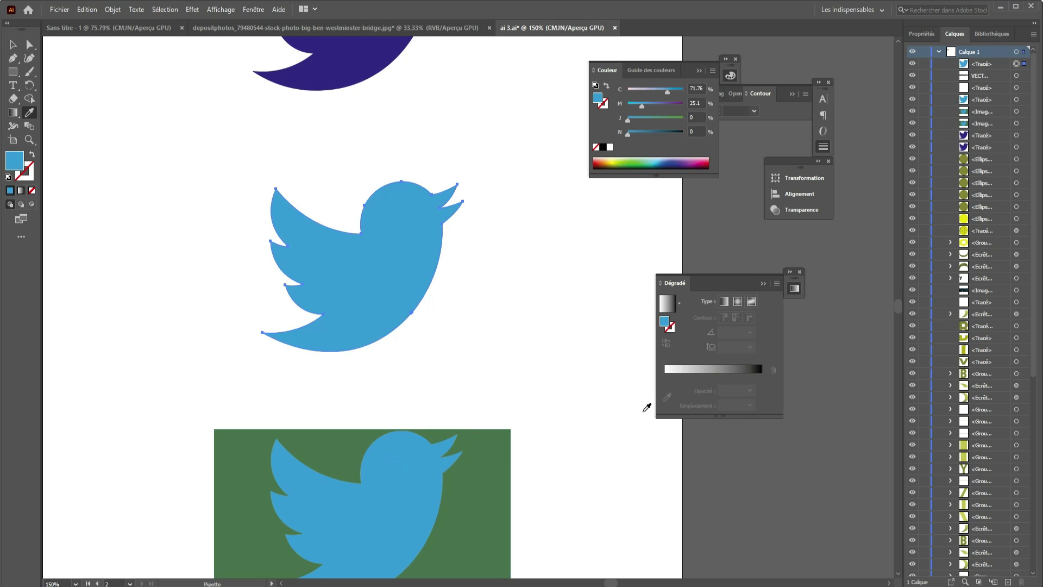
- Apply a linear gradient, remove the black stop, and make the right end purple
click(665, 377)
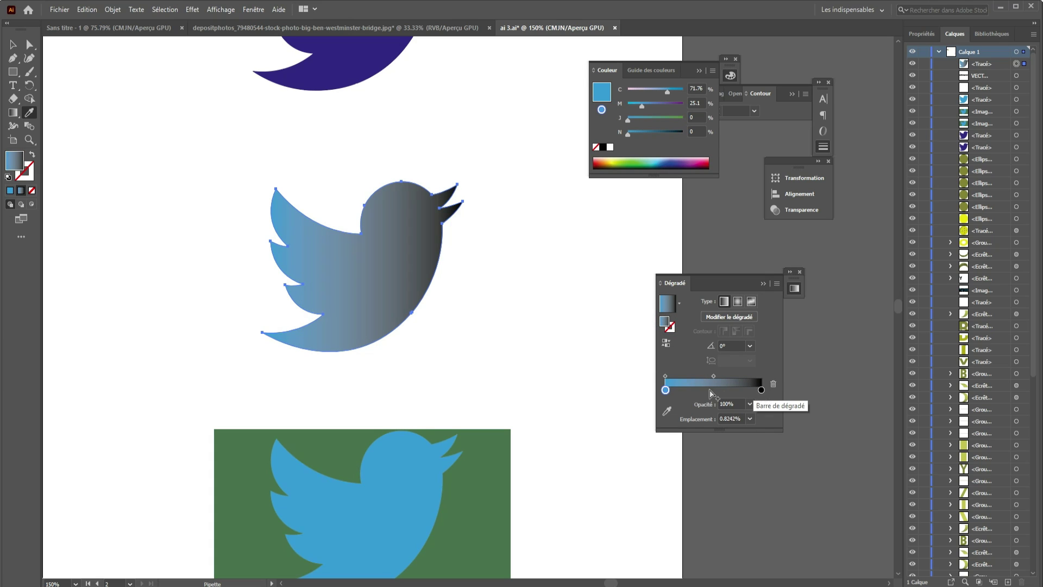
click(675, 390)
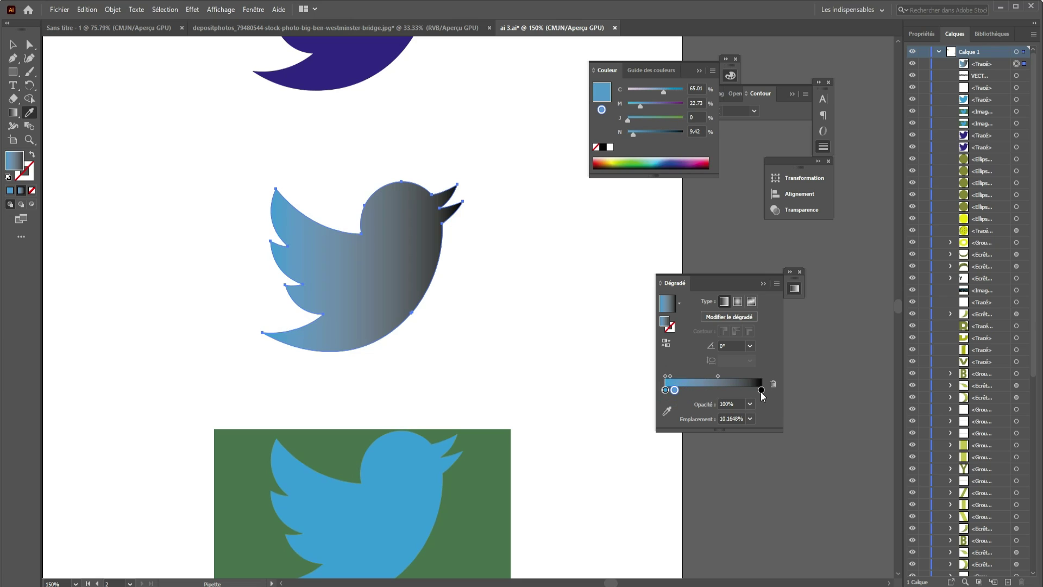
drag(761, 390, 758, 453)
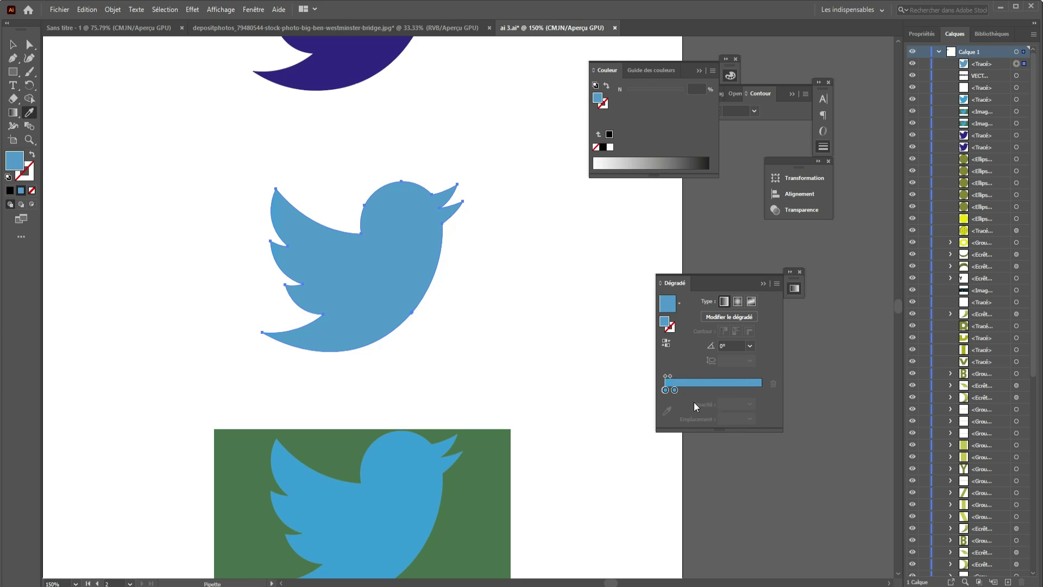
drag(675, 390, 759, 388)
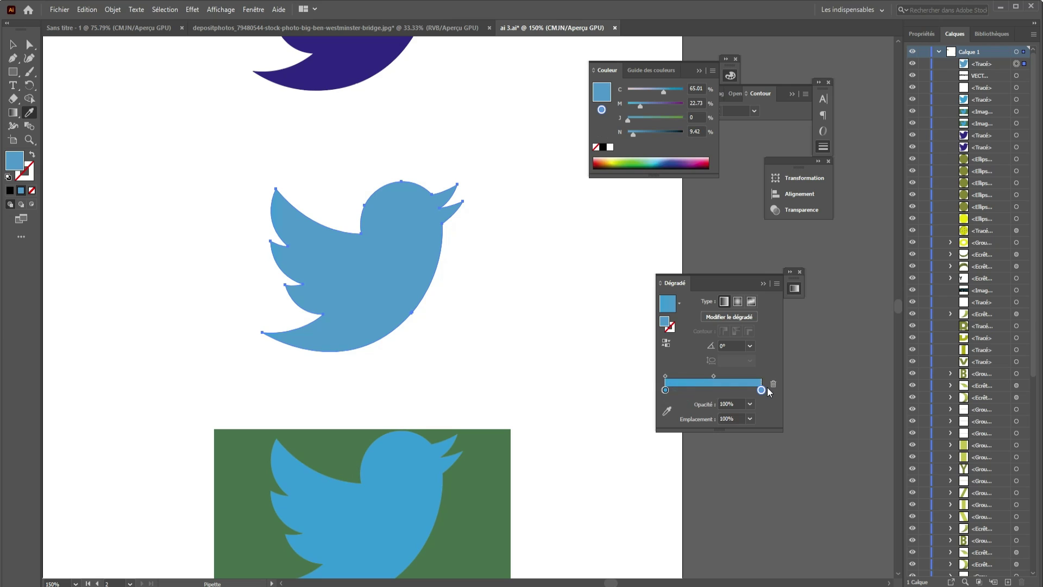
double_click(761, 390)
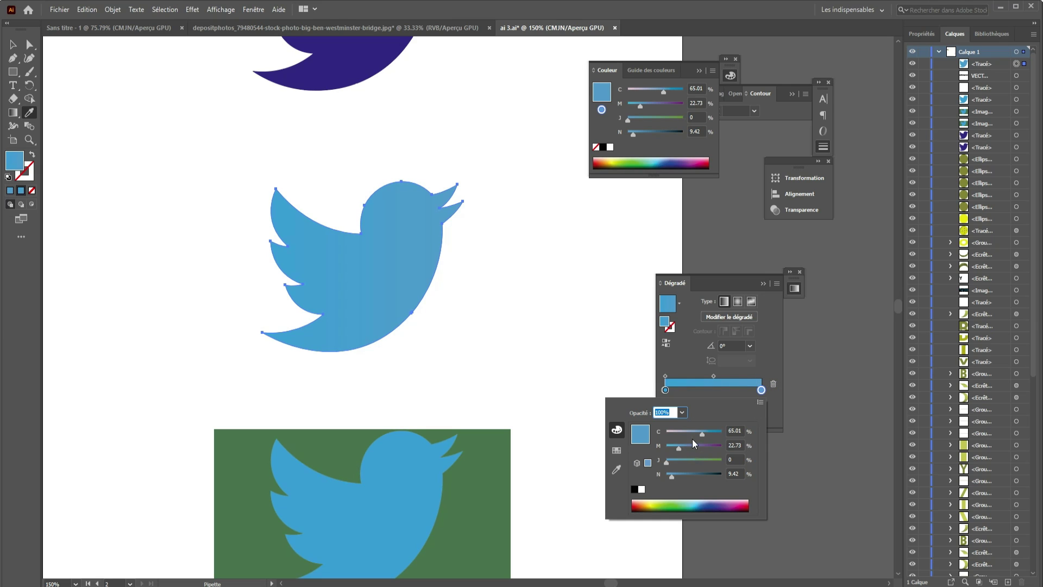
drag(680, 447, 711, 448)
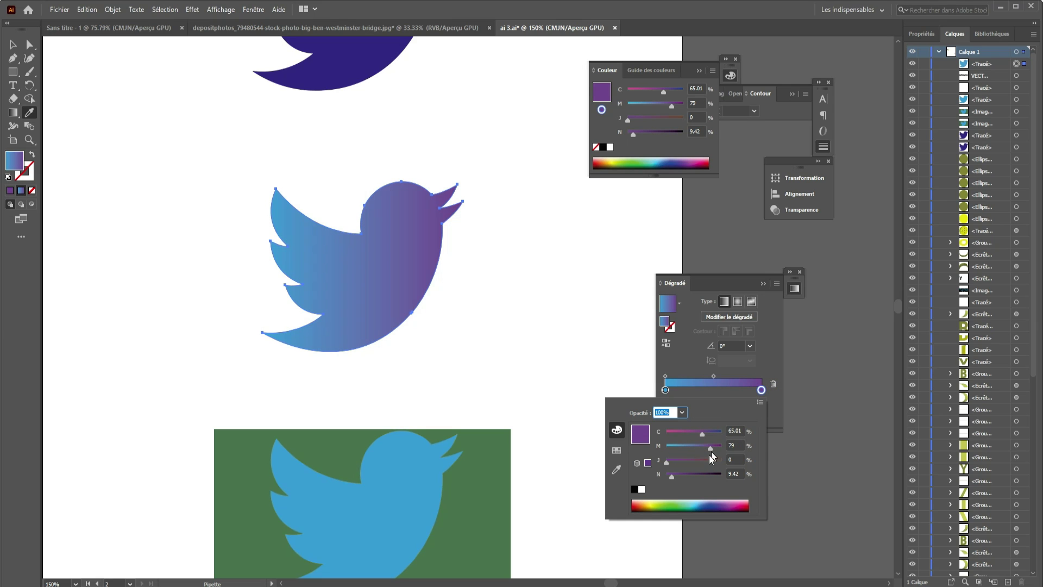
- Lighten the gradient's left stop to lavender
click(659, 389)
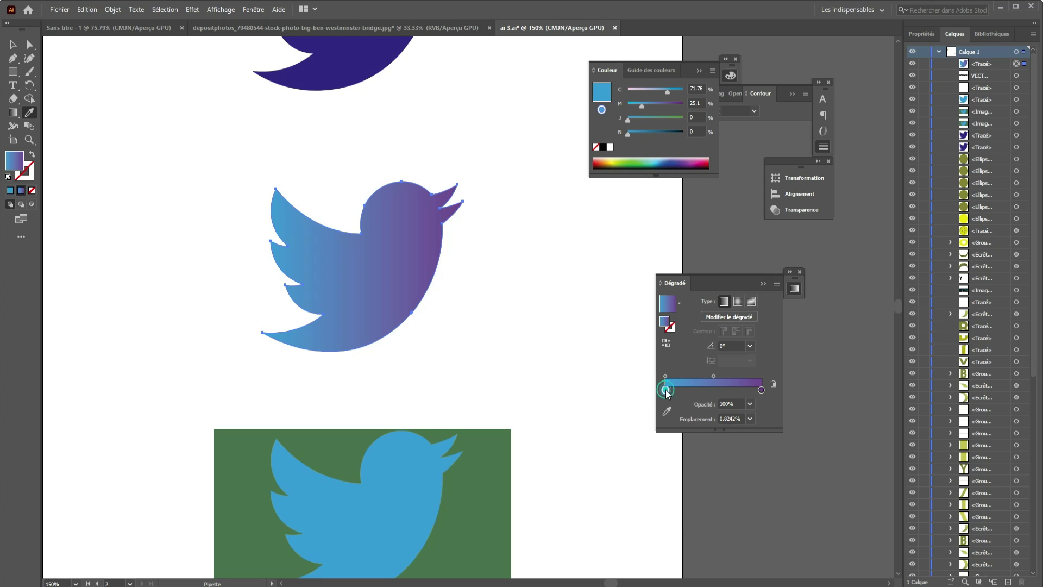
double_click(666, 389)
drag(706, 433, 692, 432)
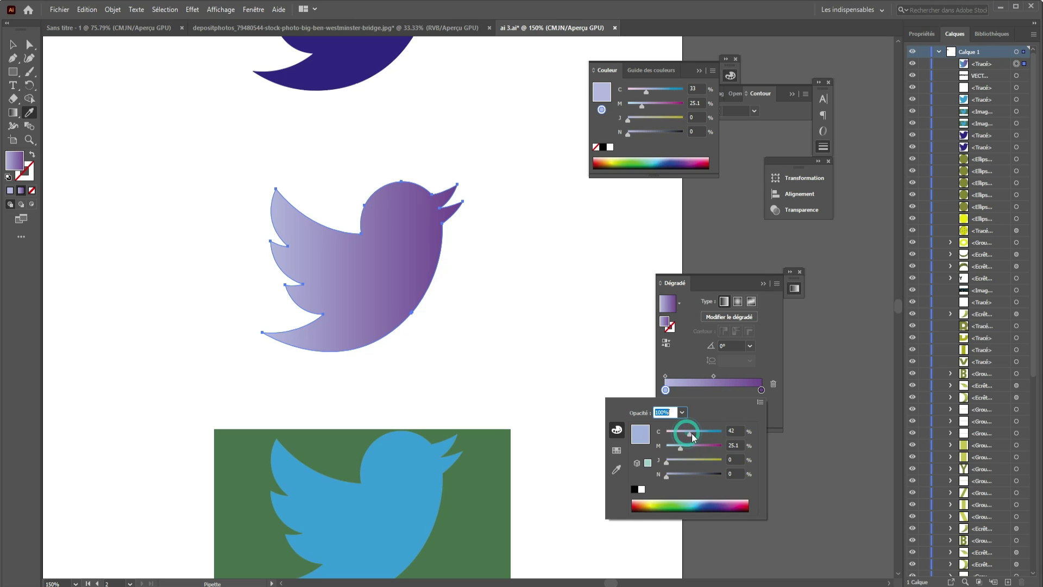
key(Escape)
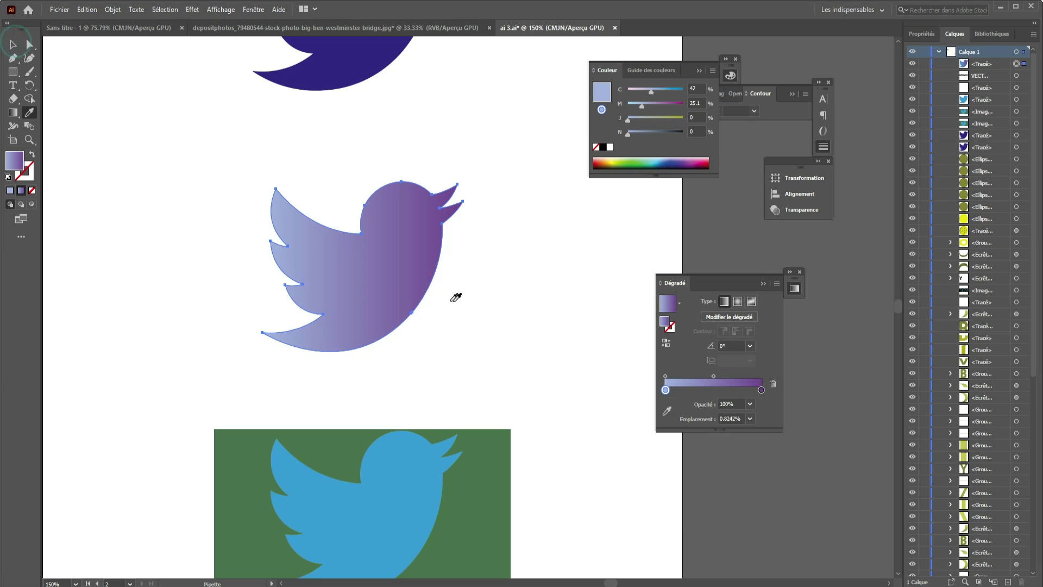
click(12, 45)
scroll(541, 351, down, 1)
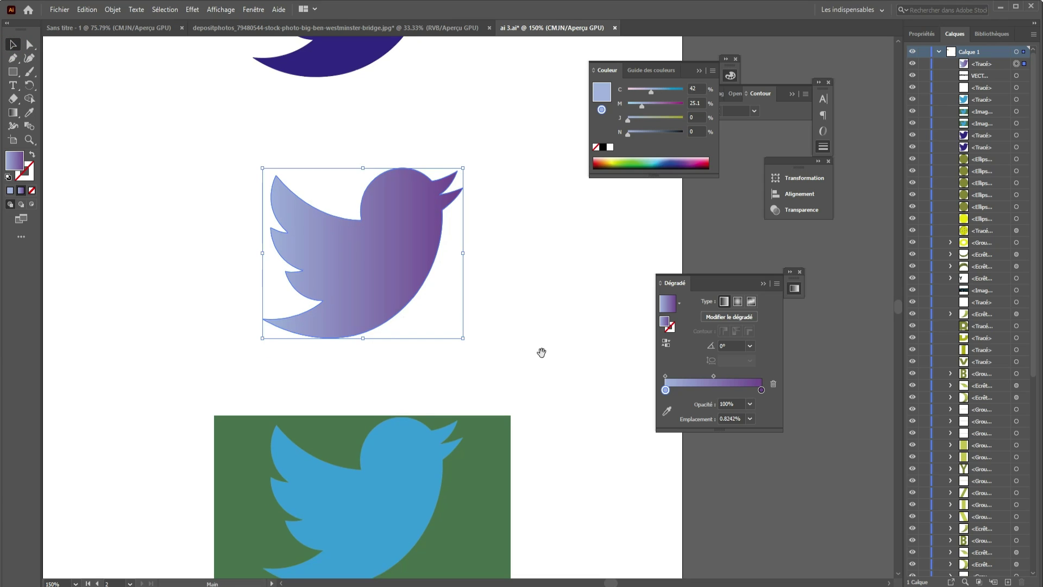
scroll(543, 363, down, 2)
scroll(451, 308, down, 1)
scroll(530, 329, down, 1)
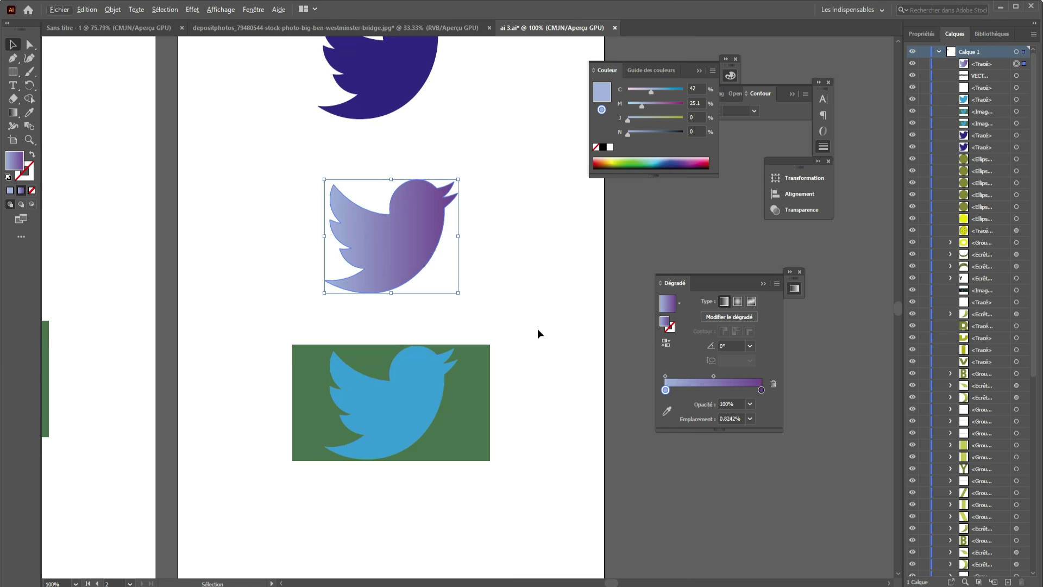
scroll(528, 285, down, 2)
scroll(527, 285, down, 2)
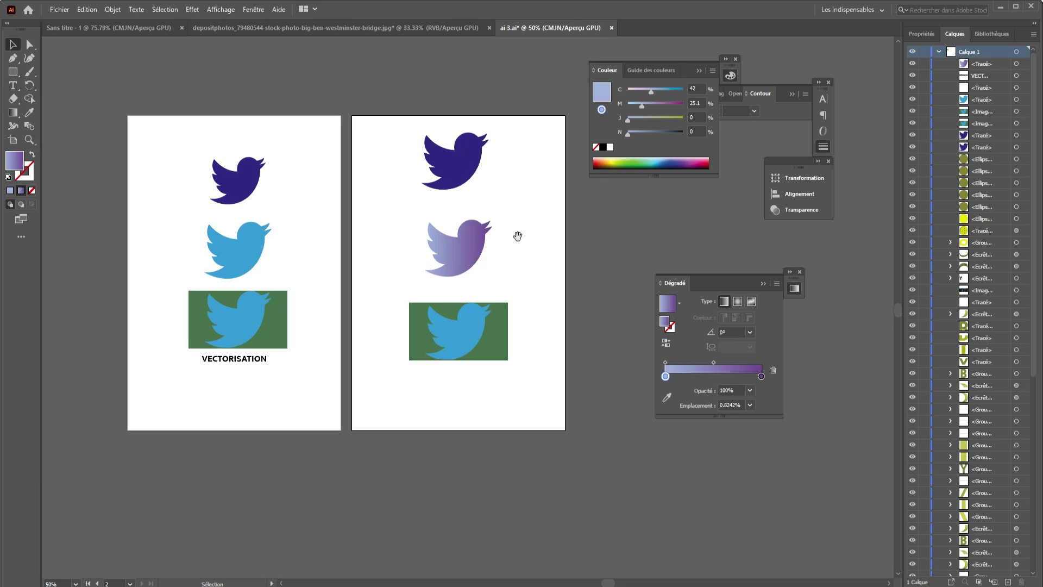
drag(517, 233, 472, 293)
scroll(439, 310, down, 1)
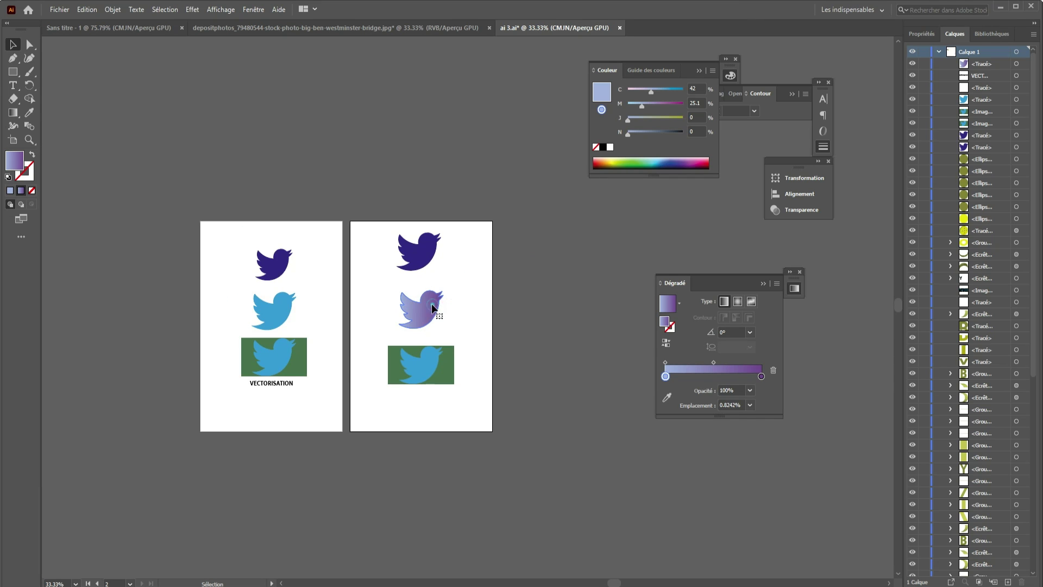
click(432, 303)
scroll(431, 303, down, 3)
scroll(443, 305, down, 1)
drag(446, 309, 750, 542)
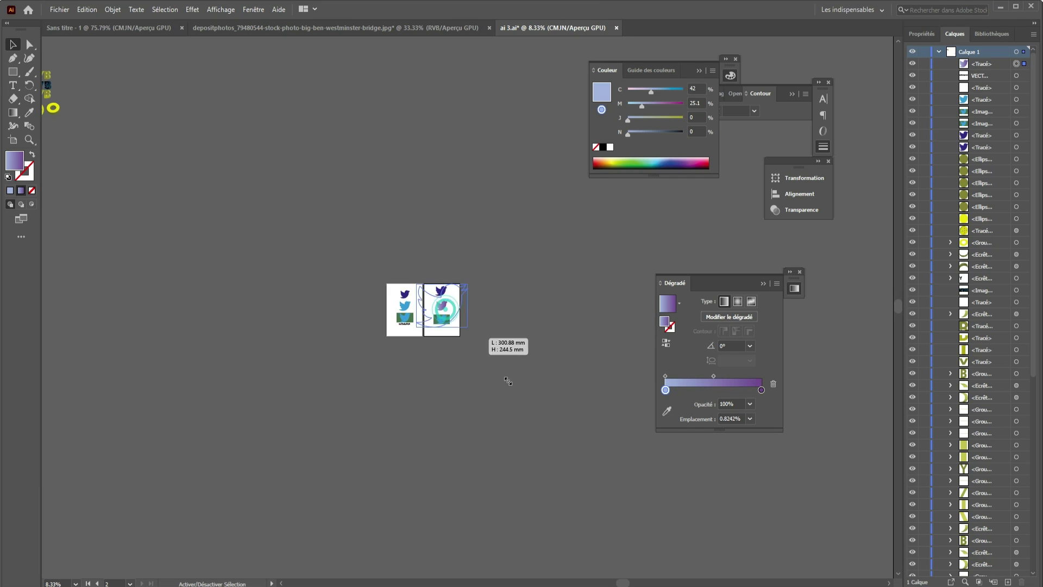
scroll(266, 227, up, 3)
scroll(260, 231, up, 2)
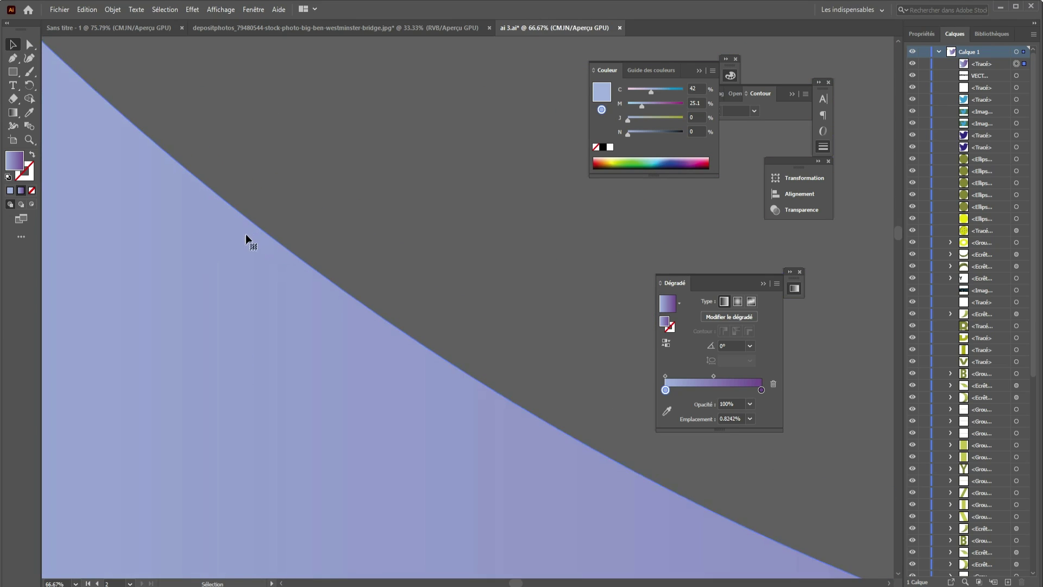
scroll(249, 237, up, 2)
scroll(348, 167, up, 3)
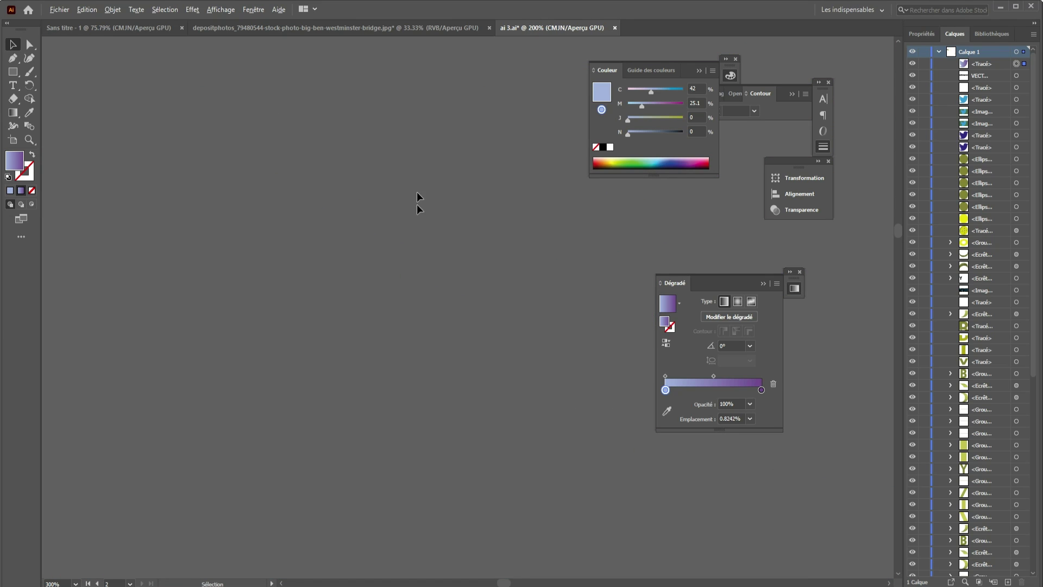
scroll(440, 293, down, 5)
scroll(488, 313, down, 4)
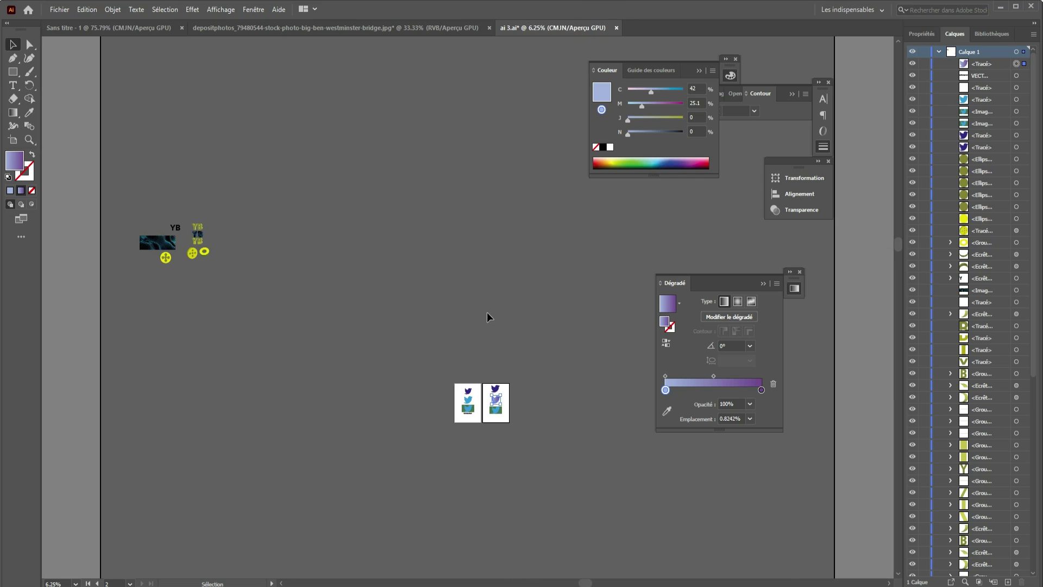
scroll(488, 402, up, 2)
scroll(523, 386, up, 2)
scroll(510, 364, up, 3)
scroll(510, 363, up, 3)
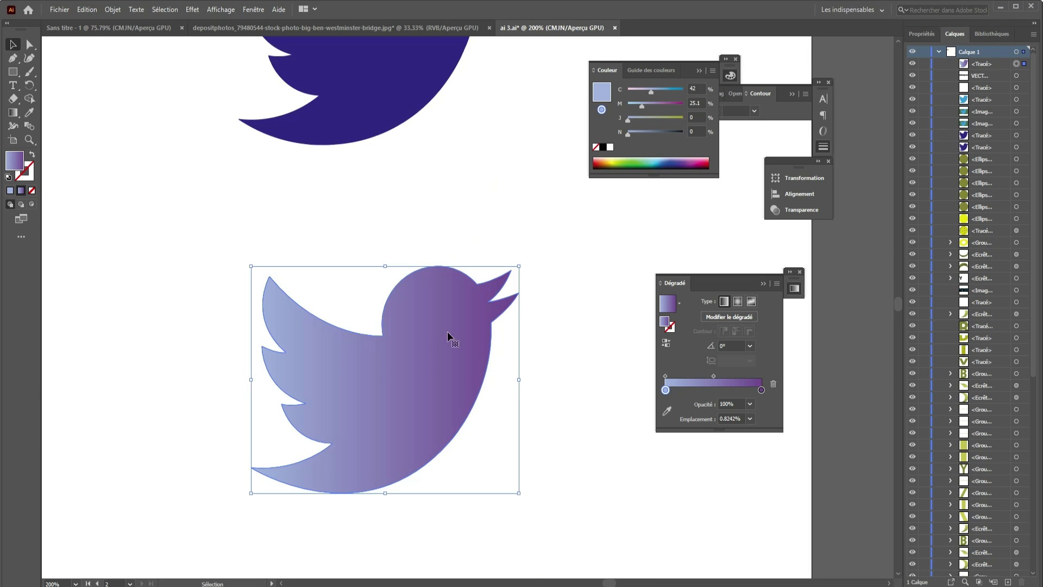
scroll(478, 308, down, 2)
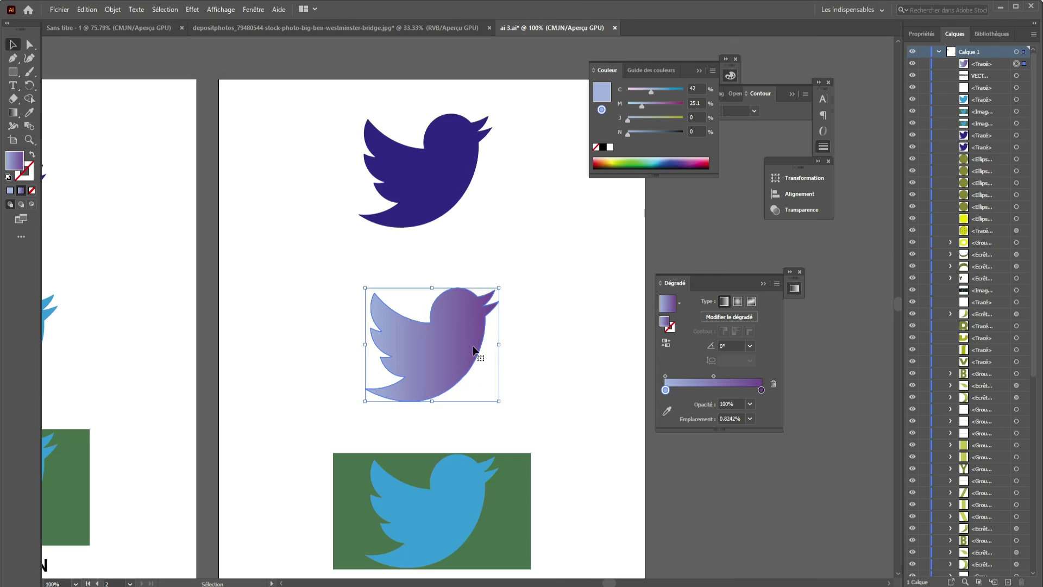
scroll(457, 336, down, 1)
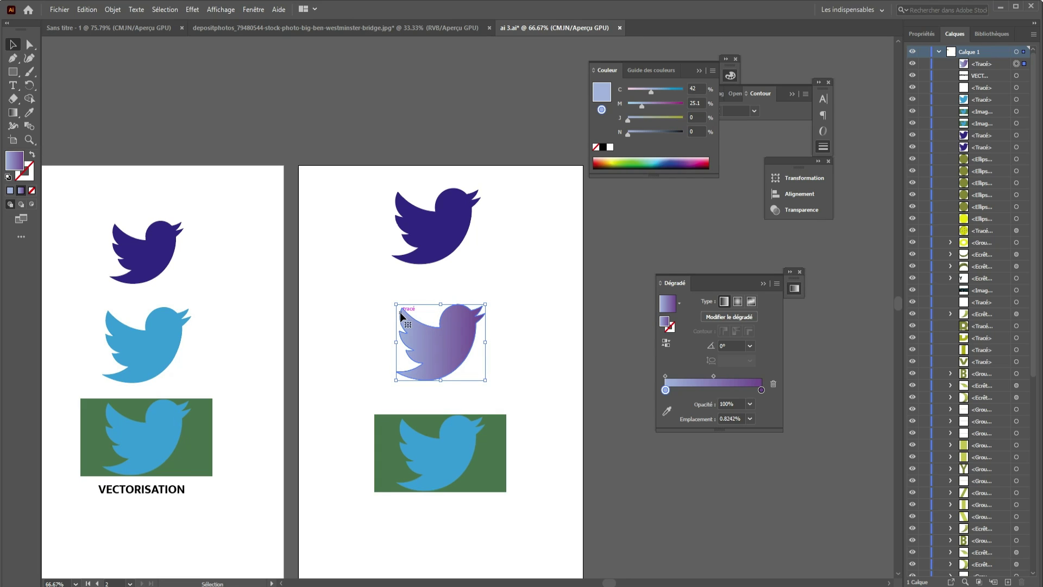
- Marquee-select the dark bird, gradient bird and green rectangle, and drag them slightly lower
drag(511, 197, 413, 453)
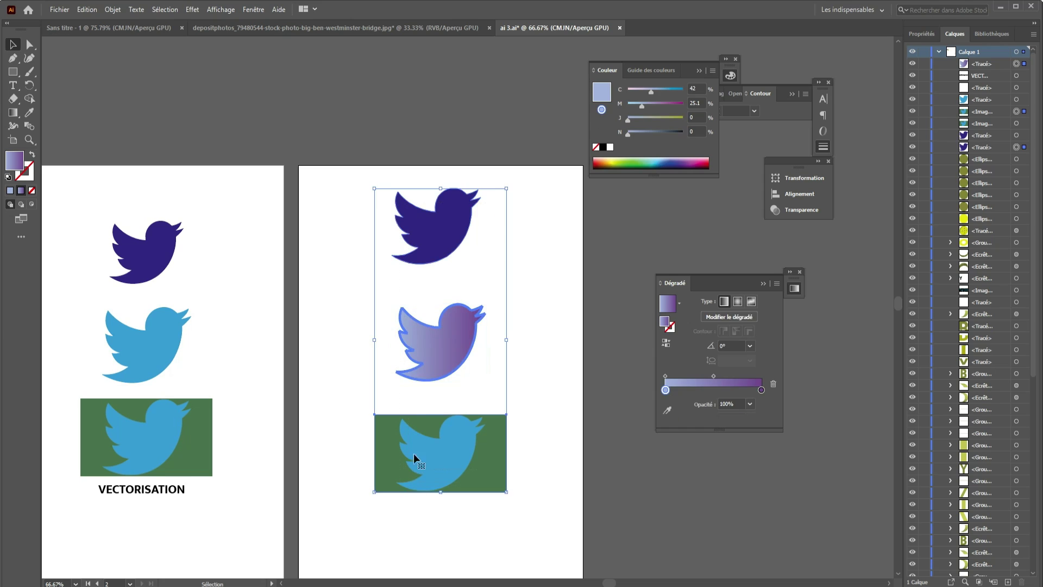
drag(440, 356, 440, 391)
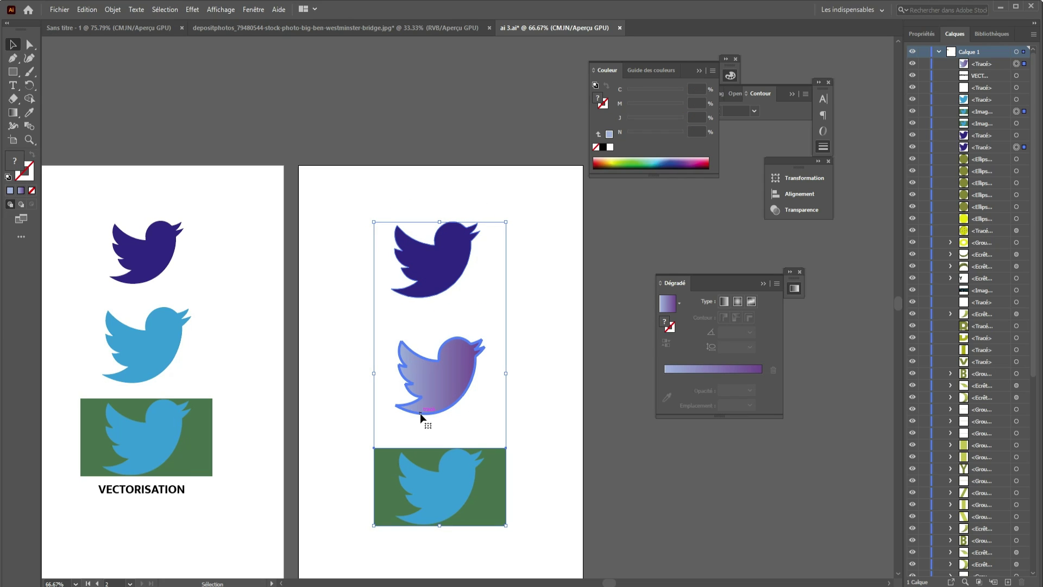
click(550, 354)
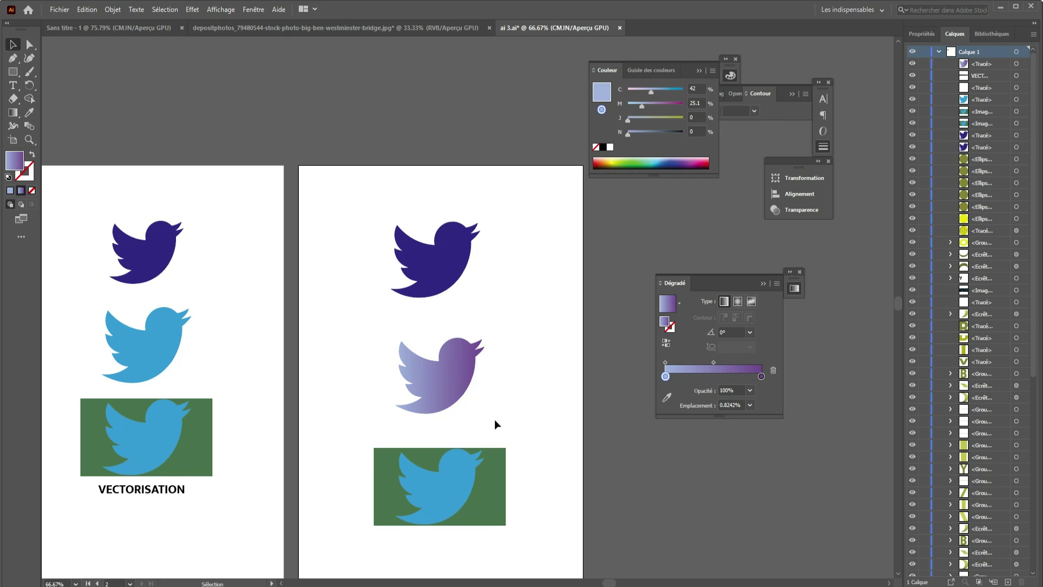
scroll(448, 386, up, 1)
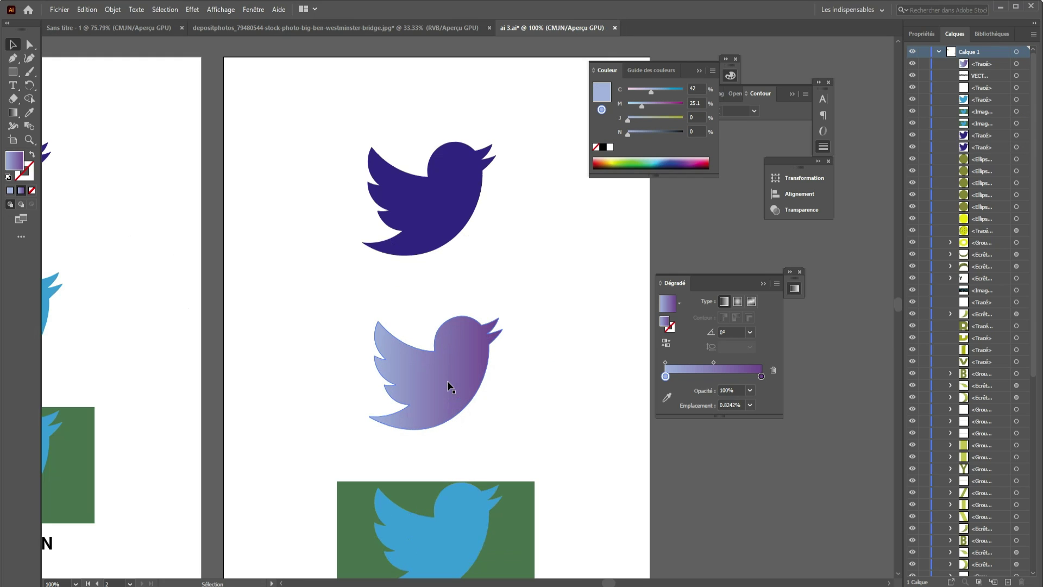
scroll(448, 385, down, 1)
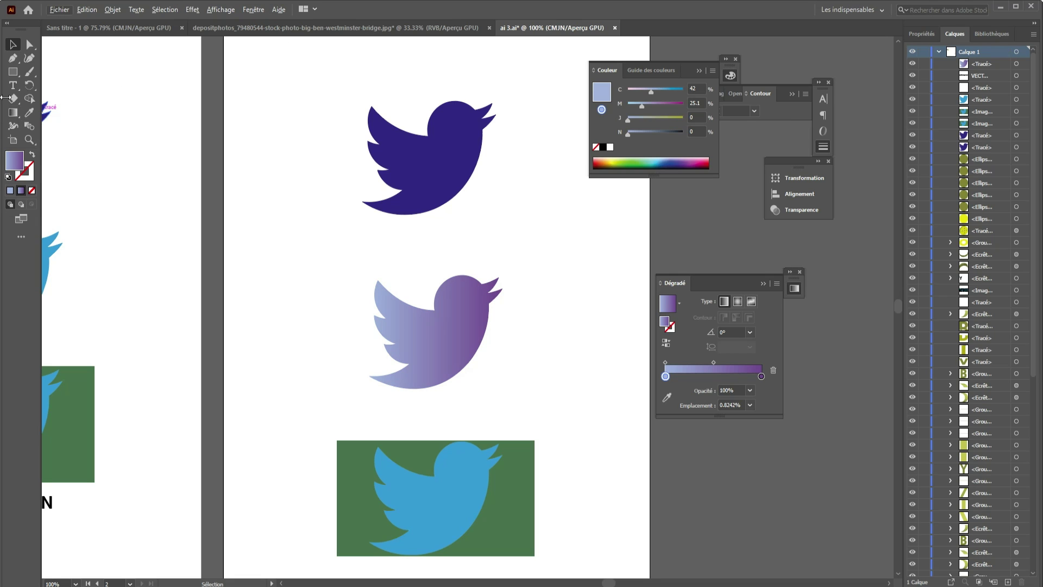
- Draw a small white circle on the gradient bird's head for the eye
click(14, 71)
click(49, 83)
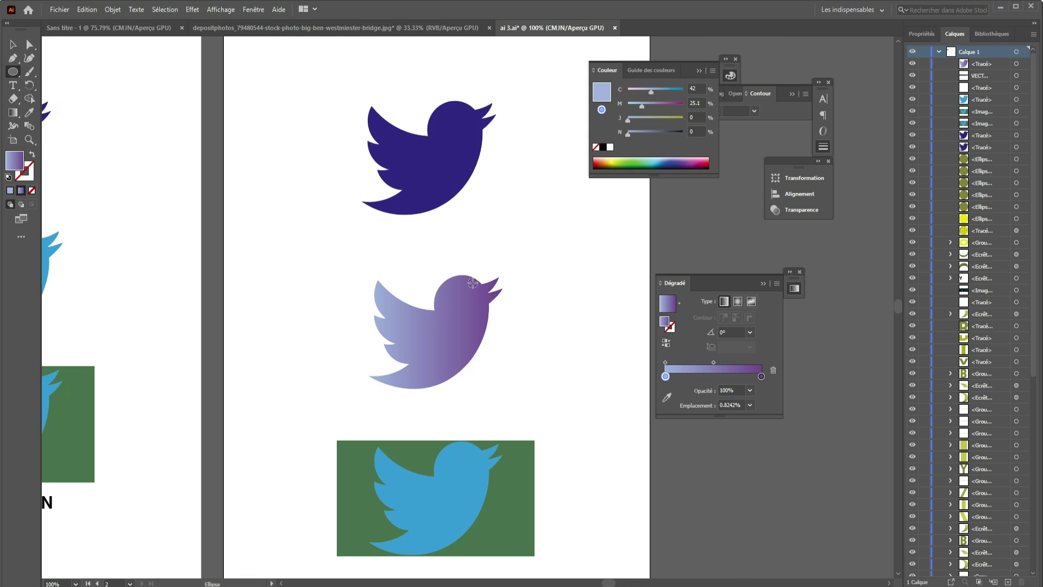
scroll(470, 284, up, 2)
drag(454, 295, 463, 304)
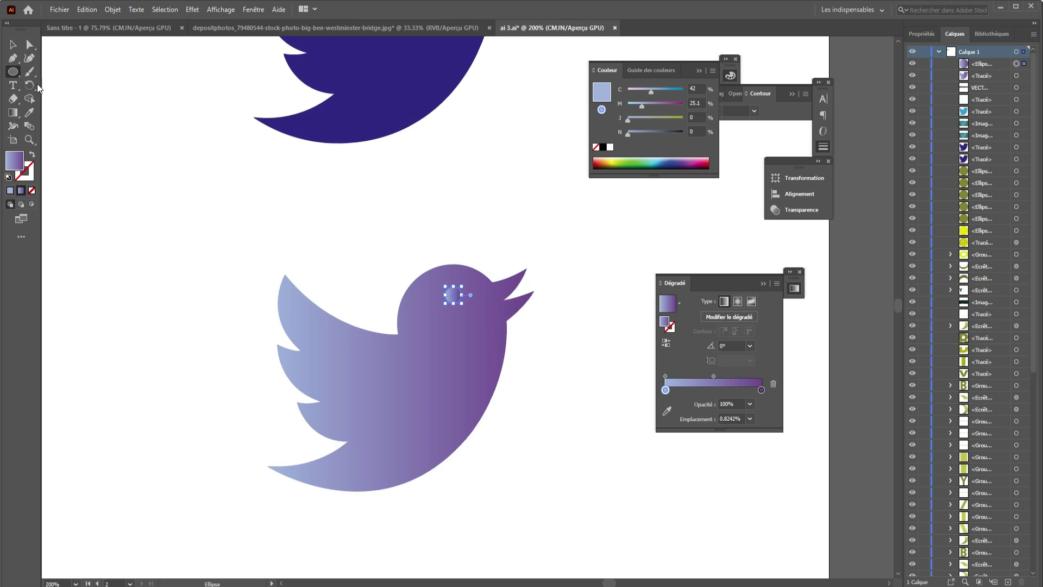
key(i)
click(570, 375)
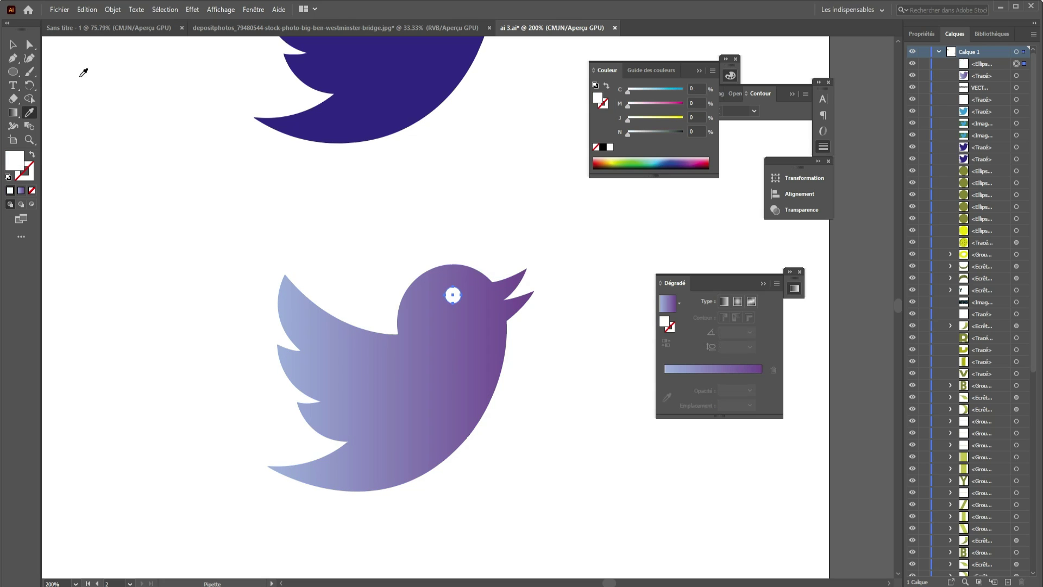
- Alt-drag a copy of the eye circle and fill it black as the pupil
click(13, 45)
scroll(426, 337, up, 2)
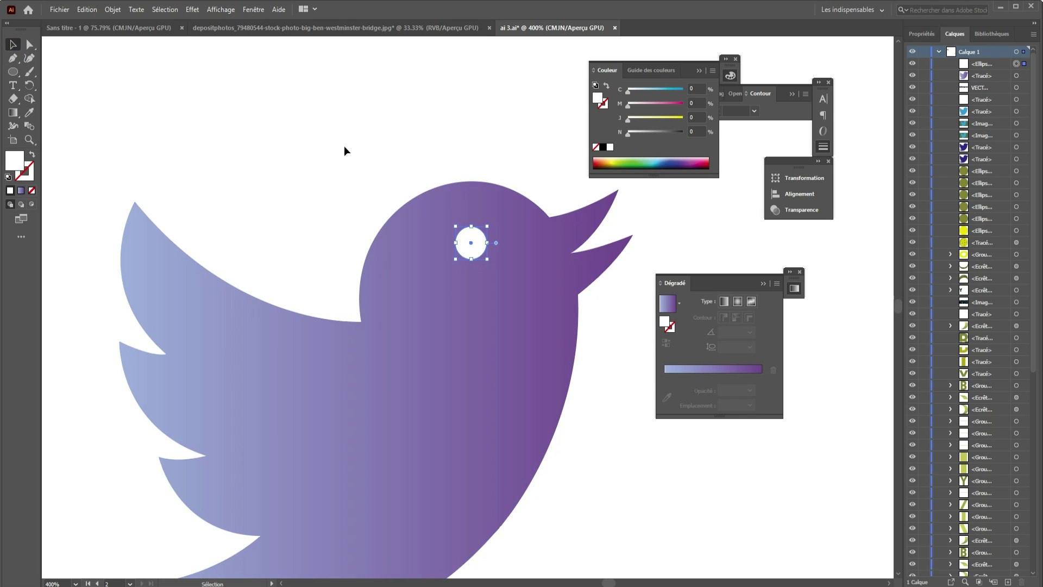
scroll(477, 248, up, 2)
mouse_move(477, 248)
mouse_down()
mouse_move(480, 272)
mouse_move(479, 259)
mouse_up()
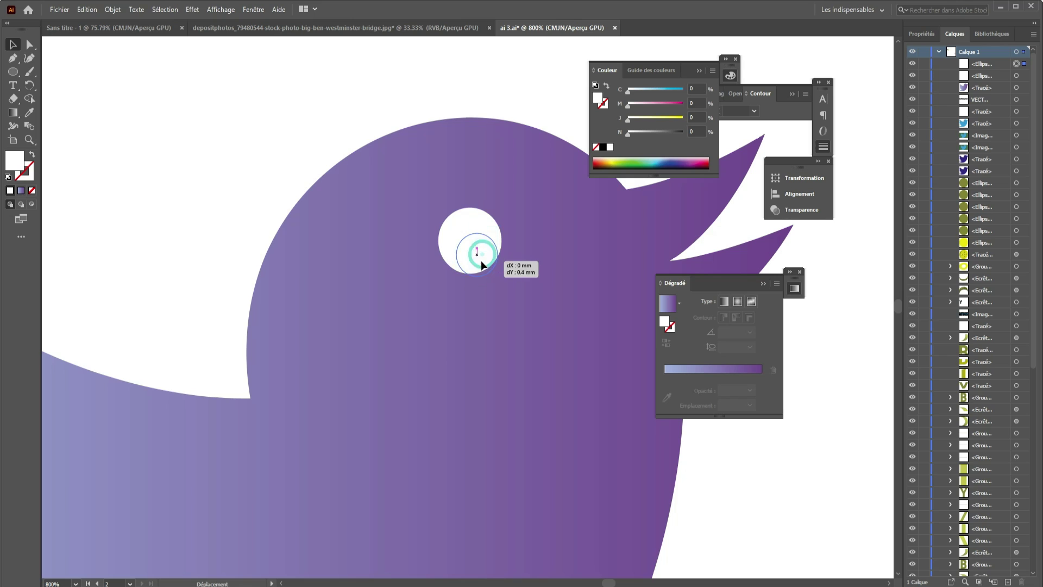
click(603, 146)
click(273, 100)
scroll(272, 131, down, 2)
scroll(533, 359, down, 3)
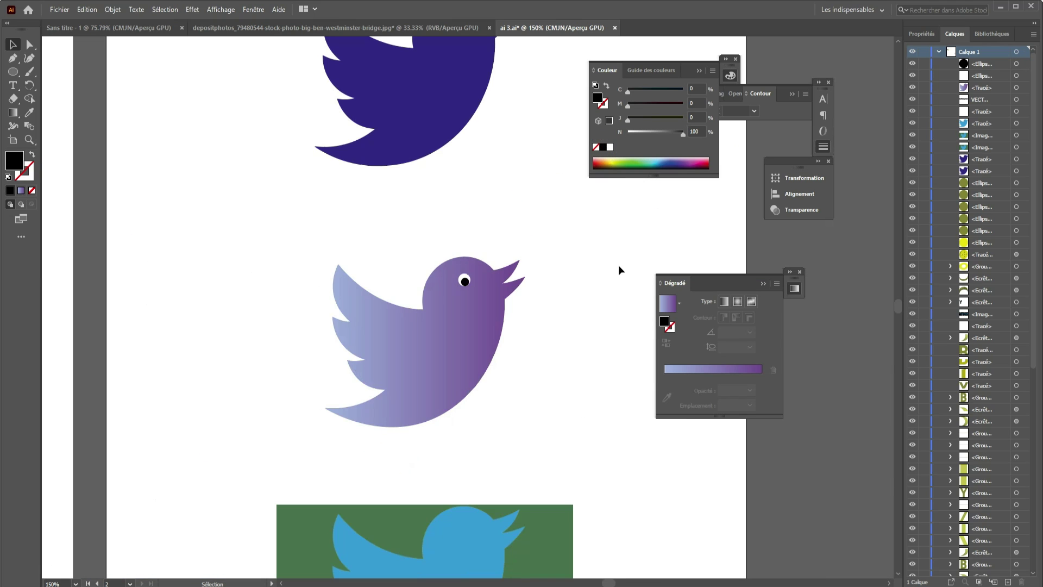
key(alt)
alt+scroll(490, 231, down, 1)
alt+scroll(487, 232, down, 1)
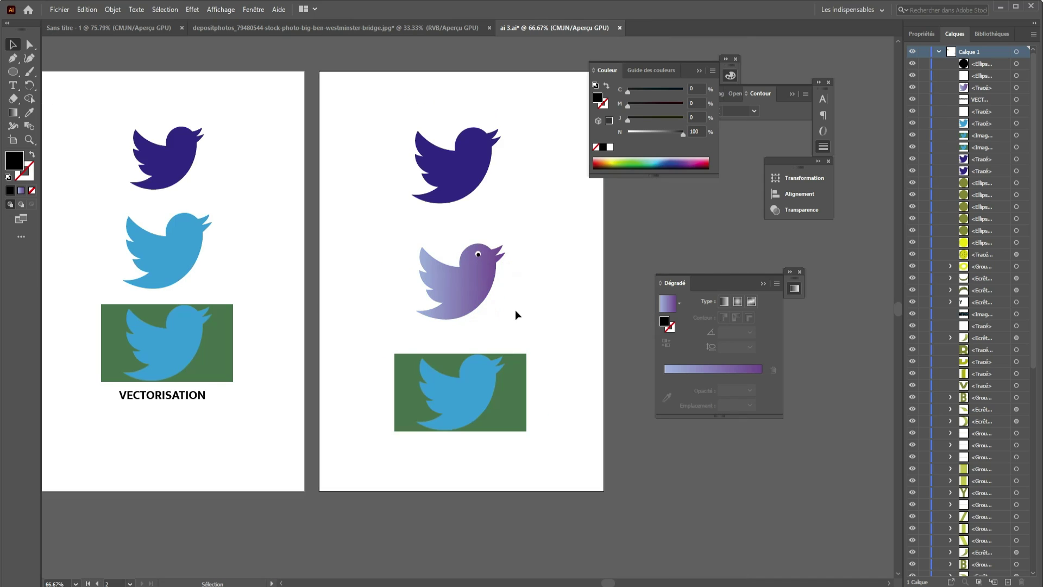